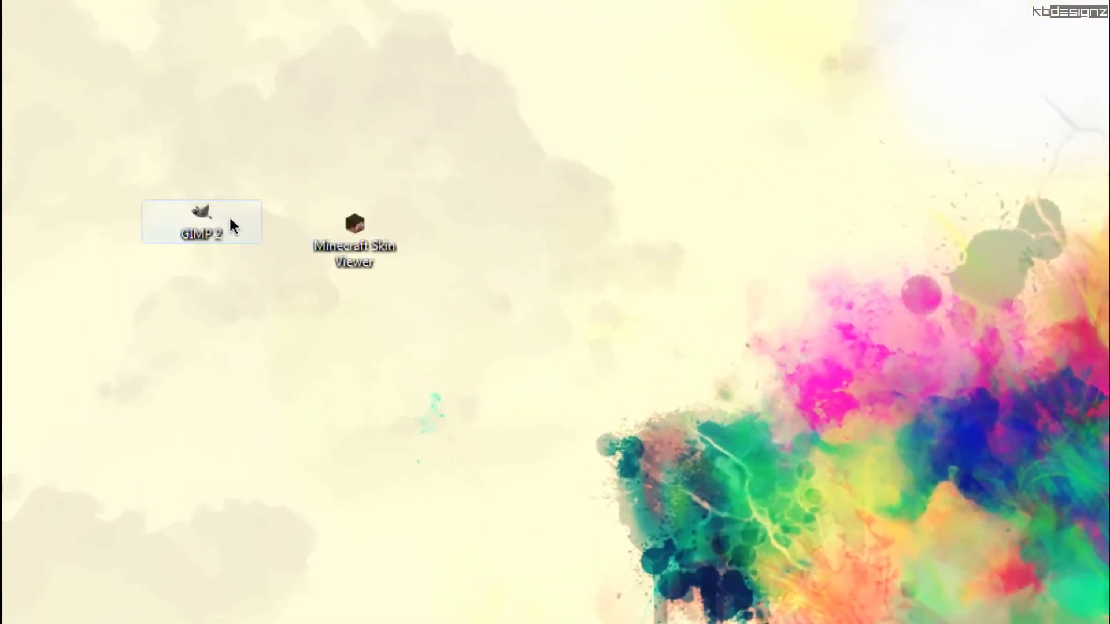
Move the GIMP 2 desktop shortcut up to its new position
left_click_drag(226, 216, 215, 298)
left_click_drag(426, 280, 498, 346)
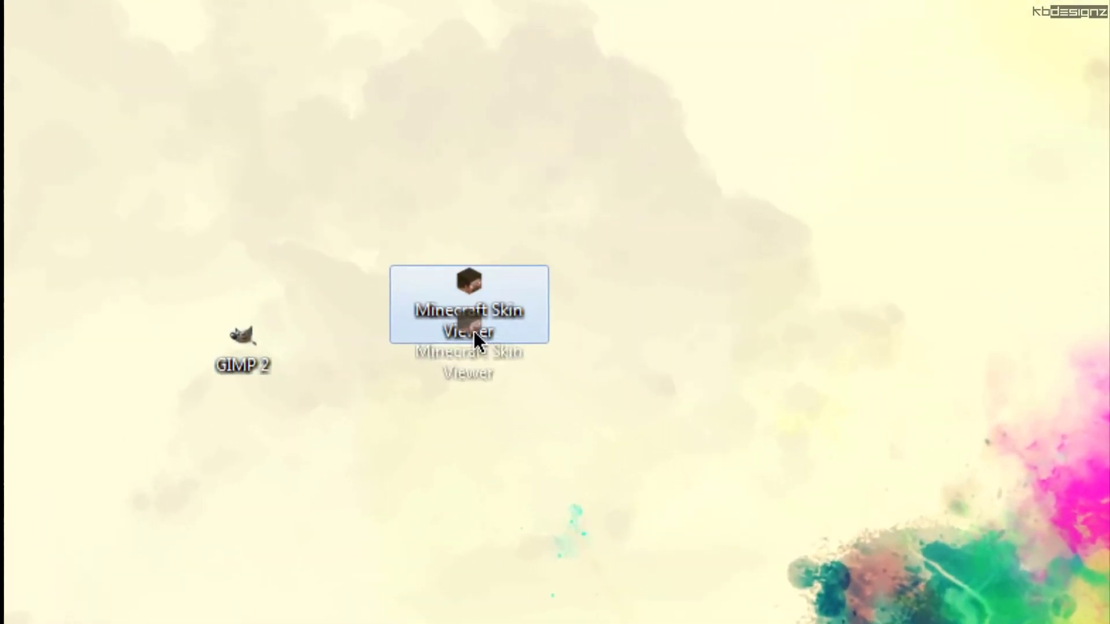
left_click_drag(300, 413, 296, 341)
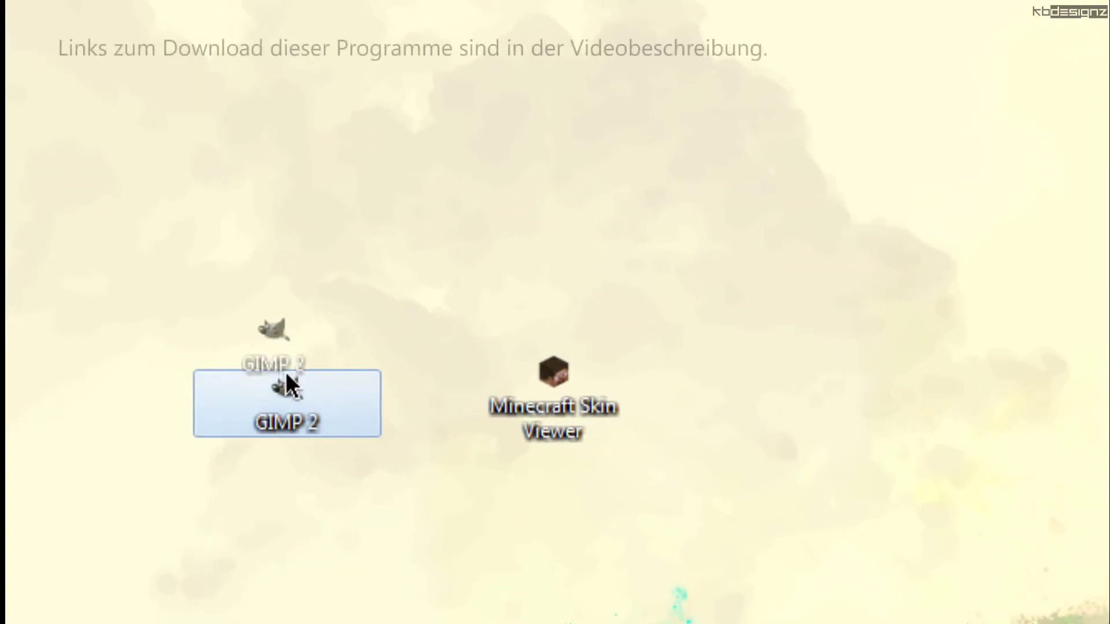
left_click_drag(274, 398, 307, 390)
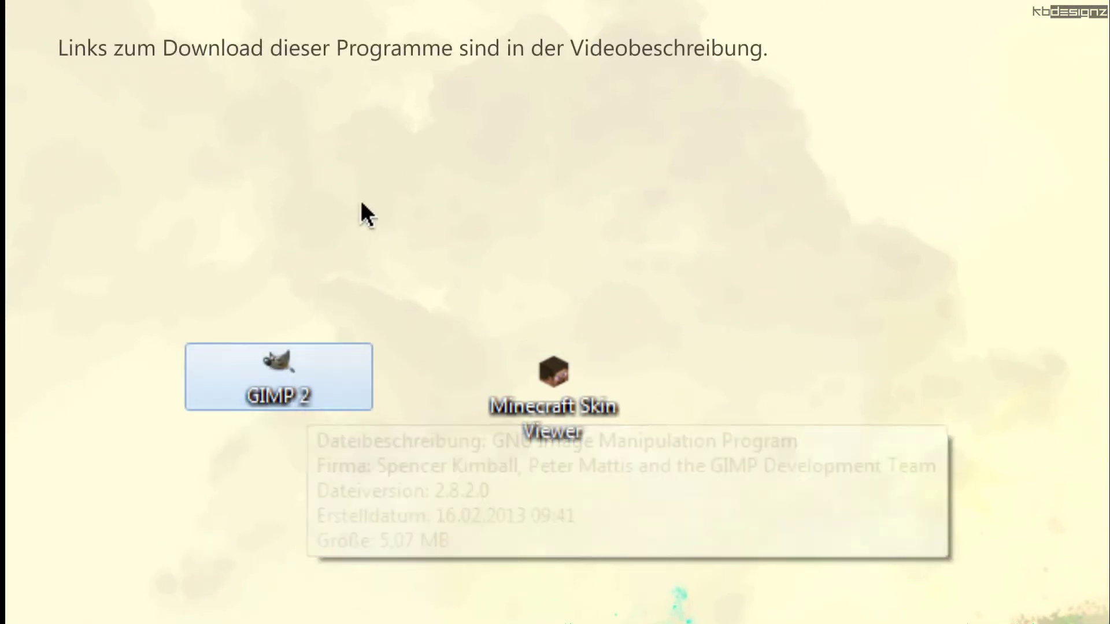
left_click_drag(128, 134, 143, 158)
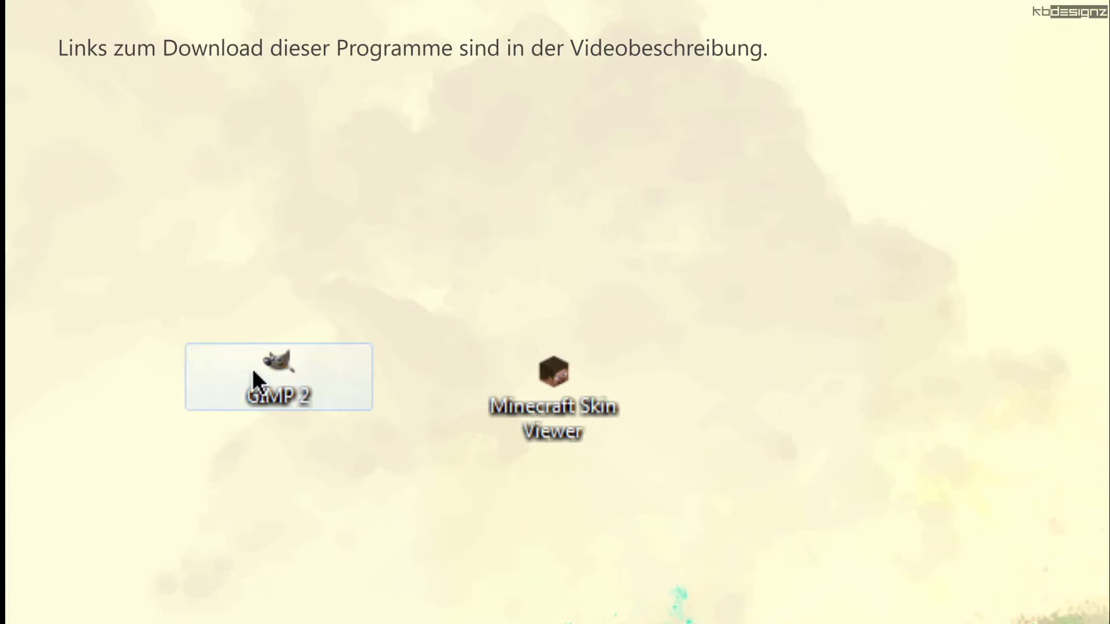
left_click_drag(276, 383, 272, 227)
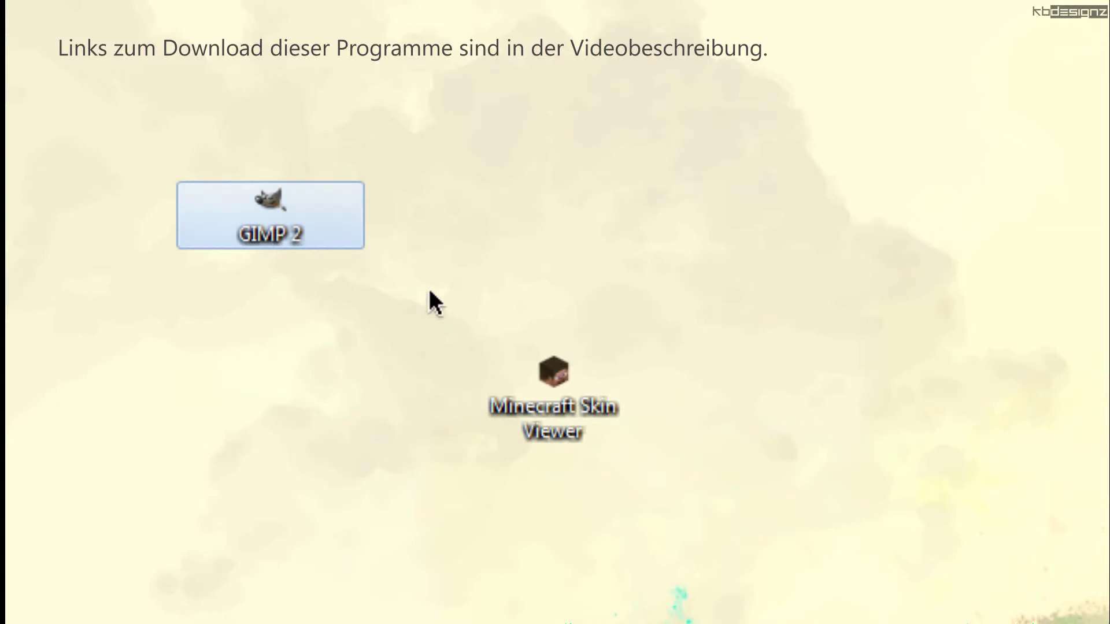
left_click(390, 202)
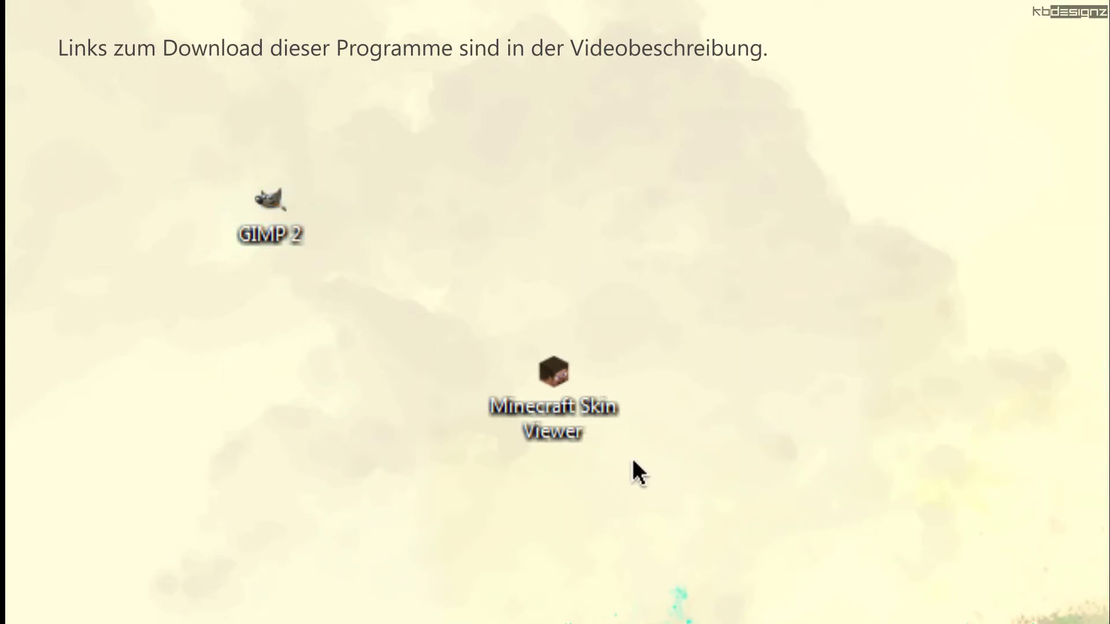
Place the Minecraft Skin Viewer shortcut above and to the right of GIMP 2
left_click_drag(569, 406, 533, 225)
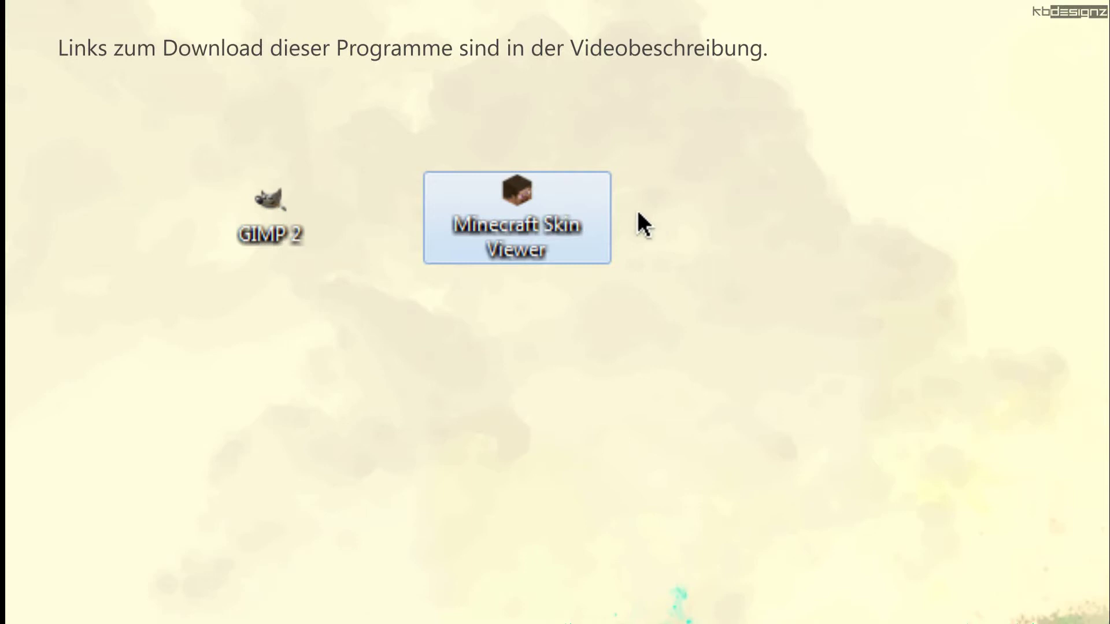
left_click(652, 353)
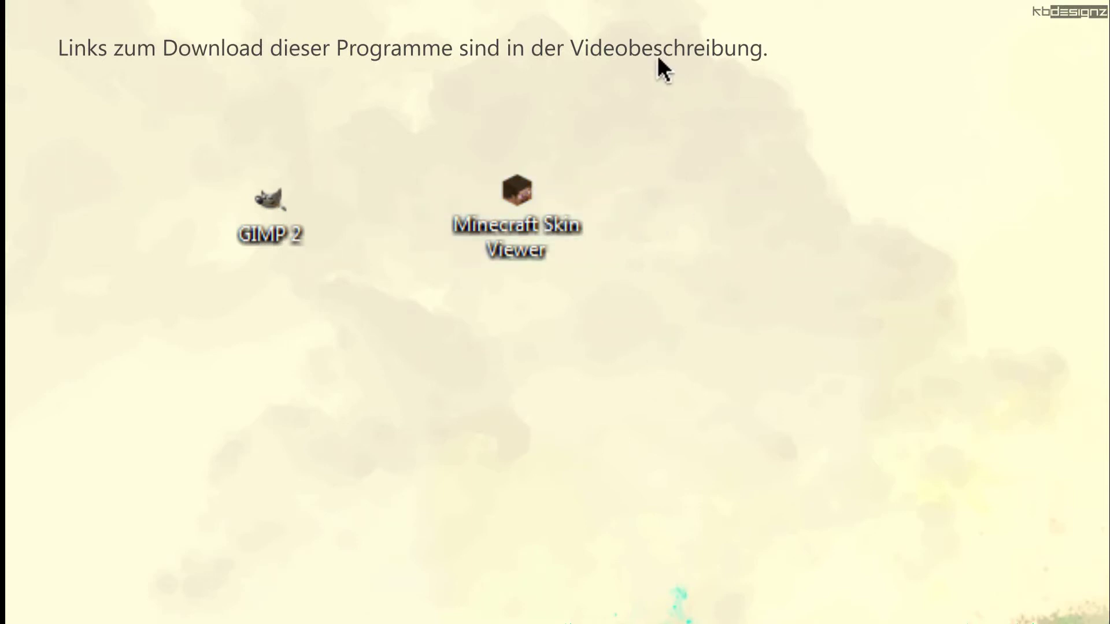
left_click_drag(661, 419, 663, 441)
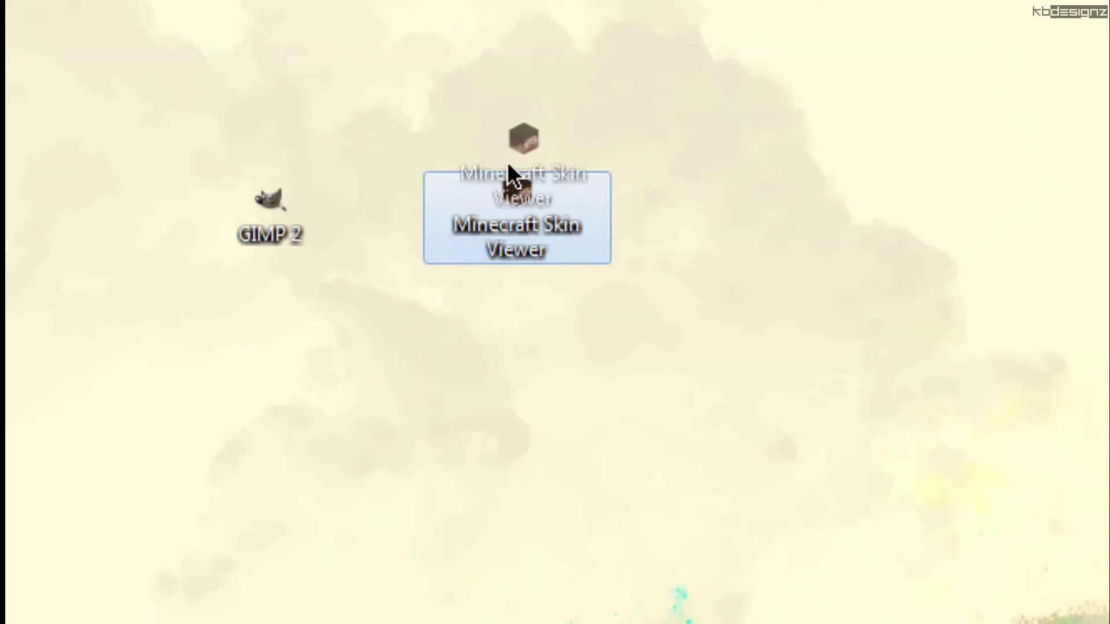
left_click_drag(508, 205, 508, 153)
left_click(637, 317)
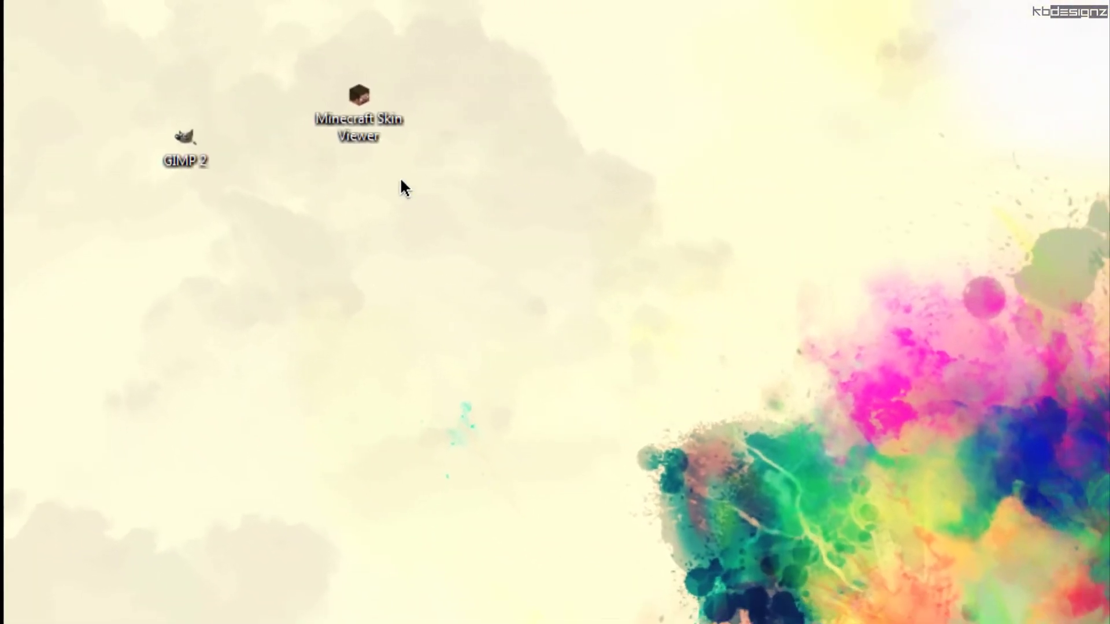
Launch Minecraft Skin Viewer, reposition its window, and turn the blank model to face front
double_click(333, 116)
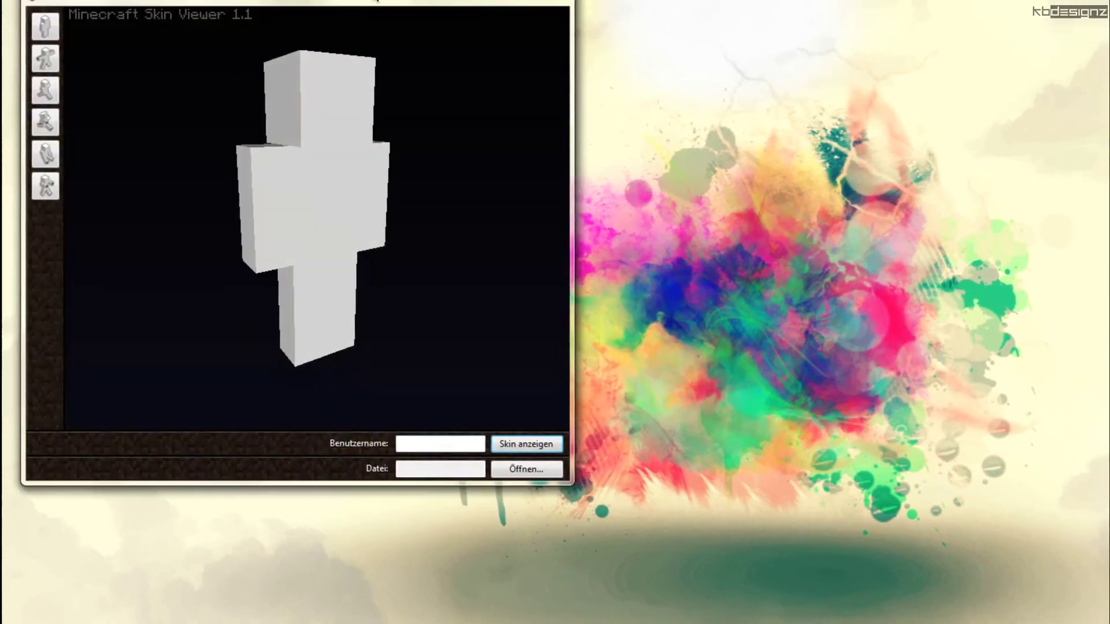
mouse_move(375, 5)
left_mouse_down()
mouse_move(434, 25)
mouse_move(561, 36)
left_mouse_up()
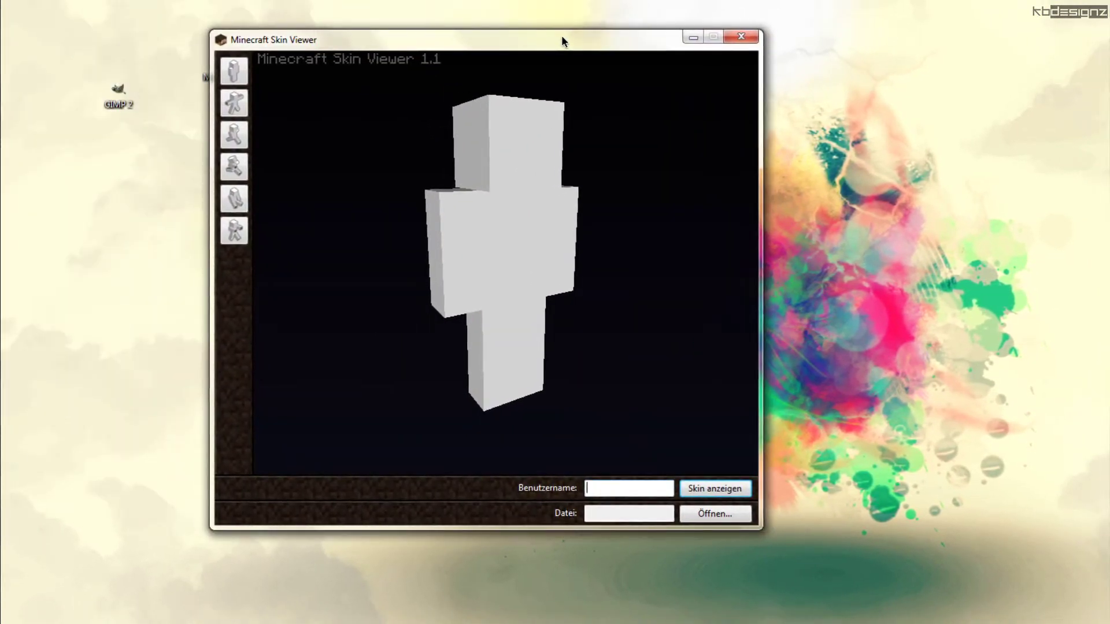
mouse_move(512, 255)
left_mouse_down()
mouse_move(473, 237)
mouse_move(520, 255)
left_mouse_up()
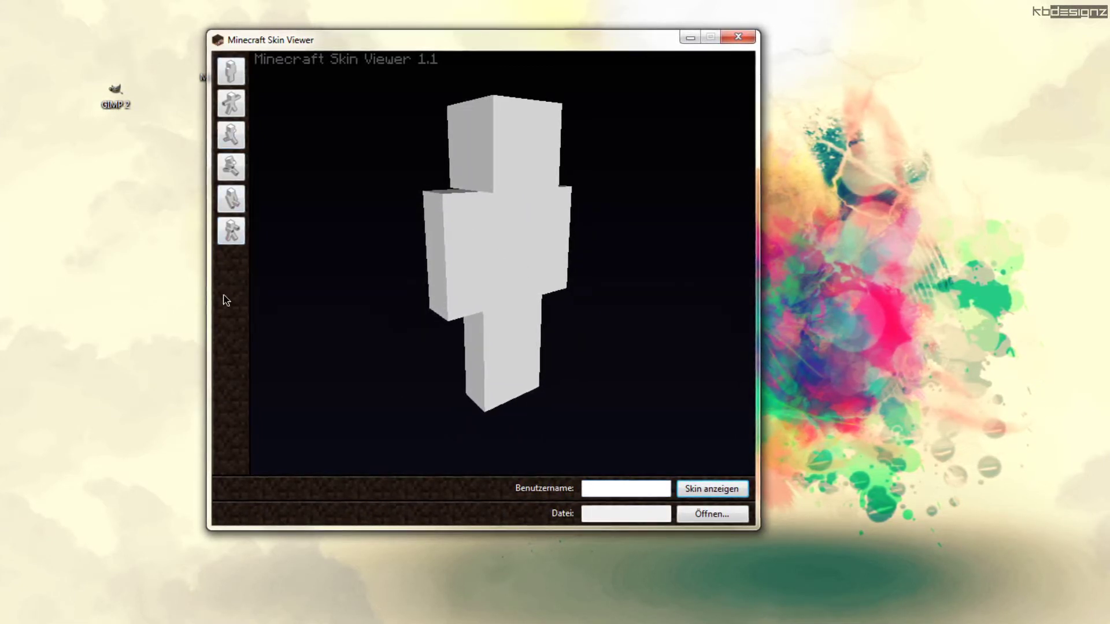
right_click(332, 213)
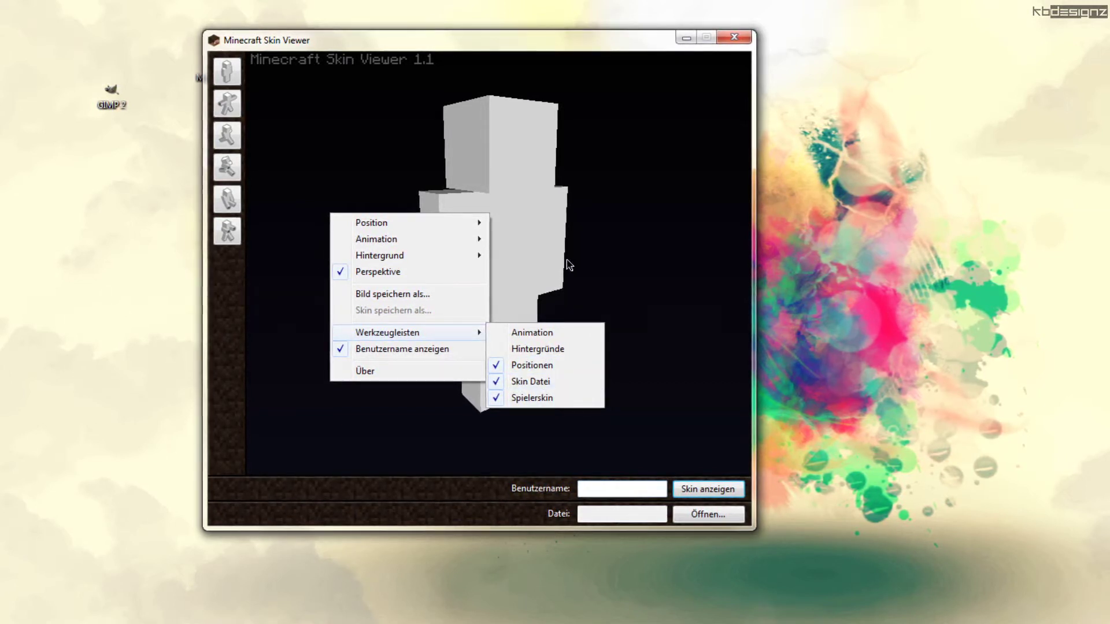
left_click(566, 230)
mouse_move(566, 230)
left_mouse_down()
mouse_move(495, 230)
mouse_move(557, 237)
mouse_move(439, 265)
mouse_move(490, 254)
mouse_move(503, 215)
mouse_move(501, 235)
mouse_move(512, 238)
mouse_move(485, 227)
mouse_move(396, 233)
mouse_move(515, 243)
mouse_move(520, 232)
mouse_move(508, 235)
left_mouse_up()
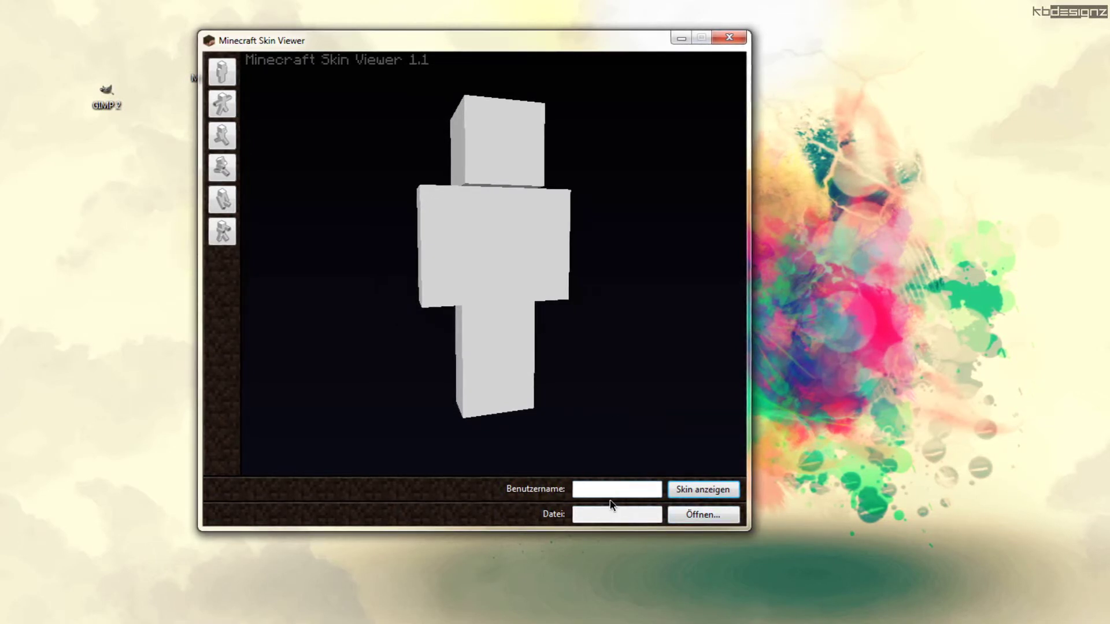
Load a player's skin by entering their username in Benutzername
left_click(594, 489)
type("KAi_B")
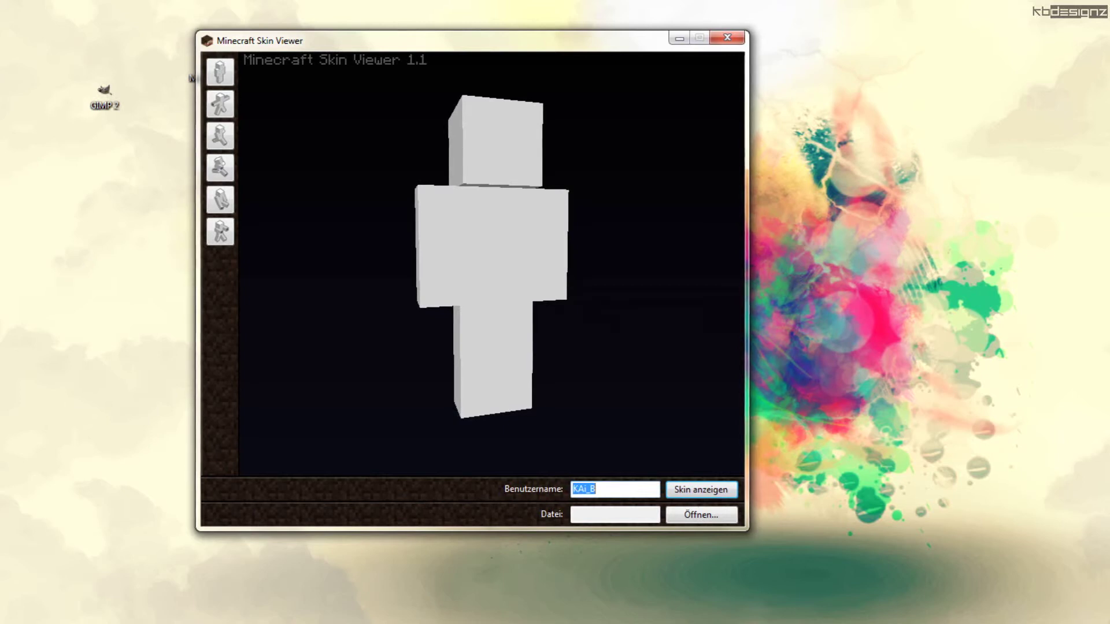
key("Return")
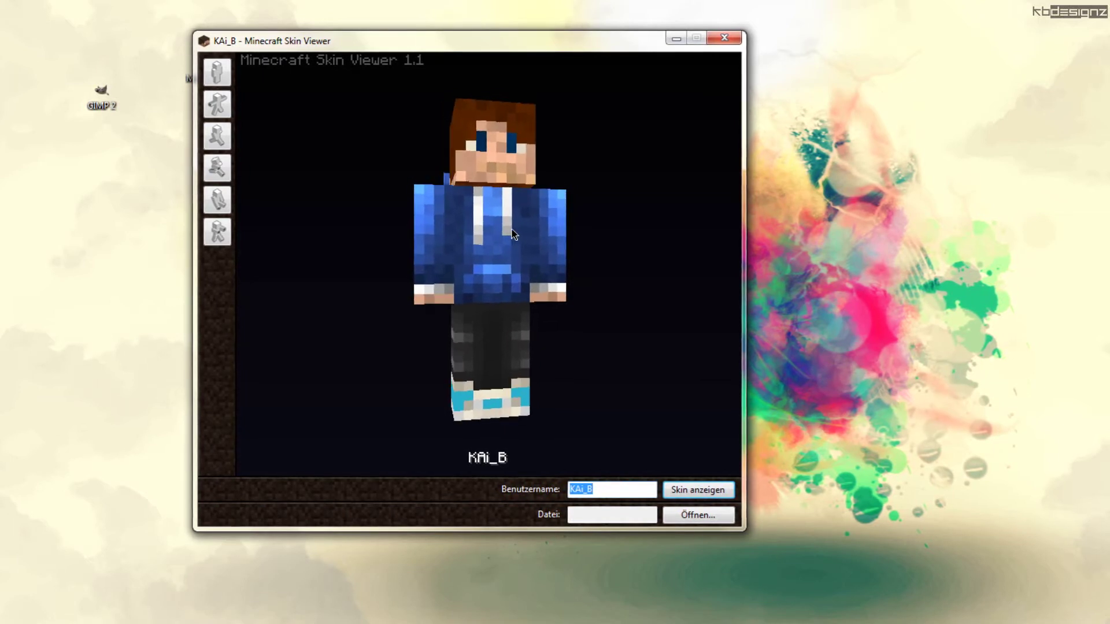
Try the arms-out, striding and sitting poses, then return to Normal facing front
left_click(214, 68)
left_click(215, 124)
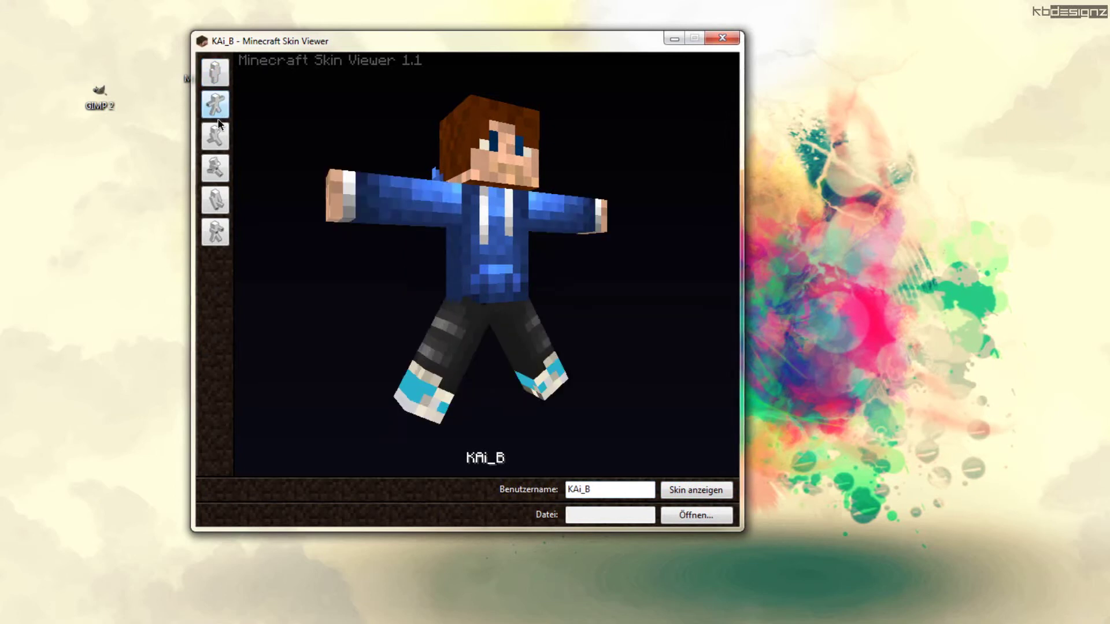
left_click(215, 169)
left_click(223, 208)
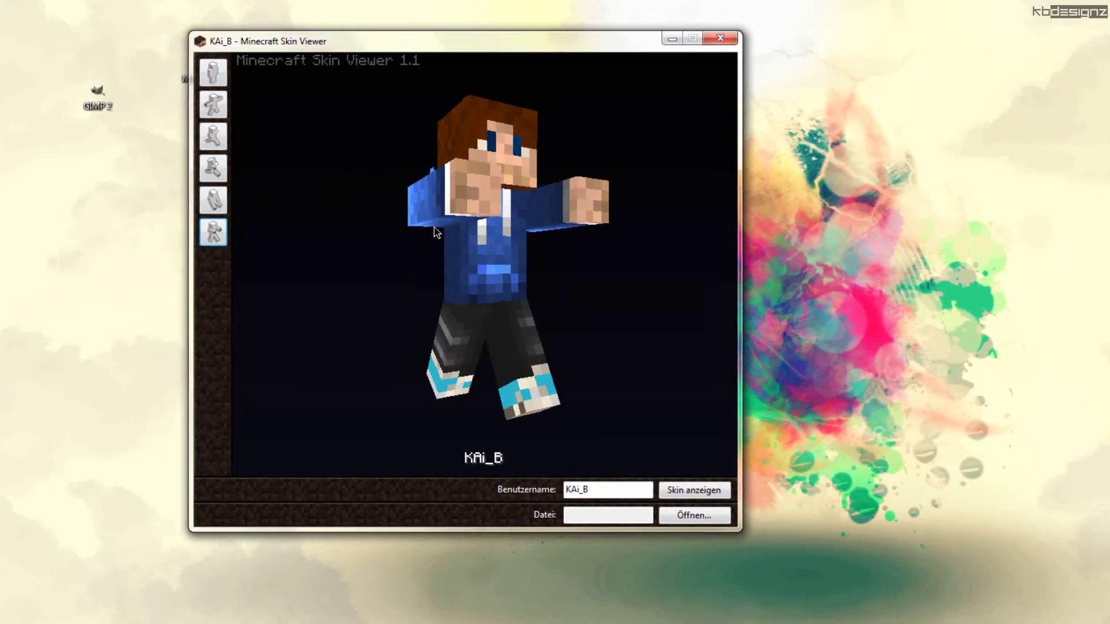
left_click(219, 73)
mouse_move(483, 234)
left_mouse_down()
mouse_move(508, 236)
mouse_move(497, 161)
mouse_move(487, 233)
left_mouse_up()
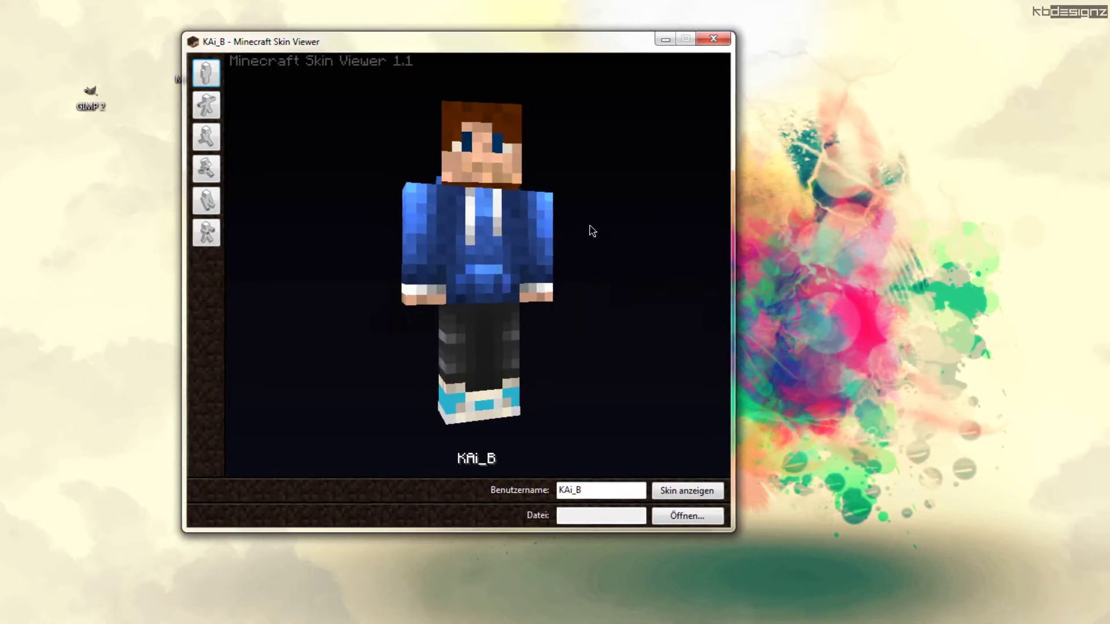
Make the viewer background transparent, hide the background toolbar, and face the model front
right_click(583, 300)
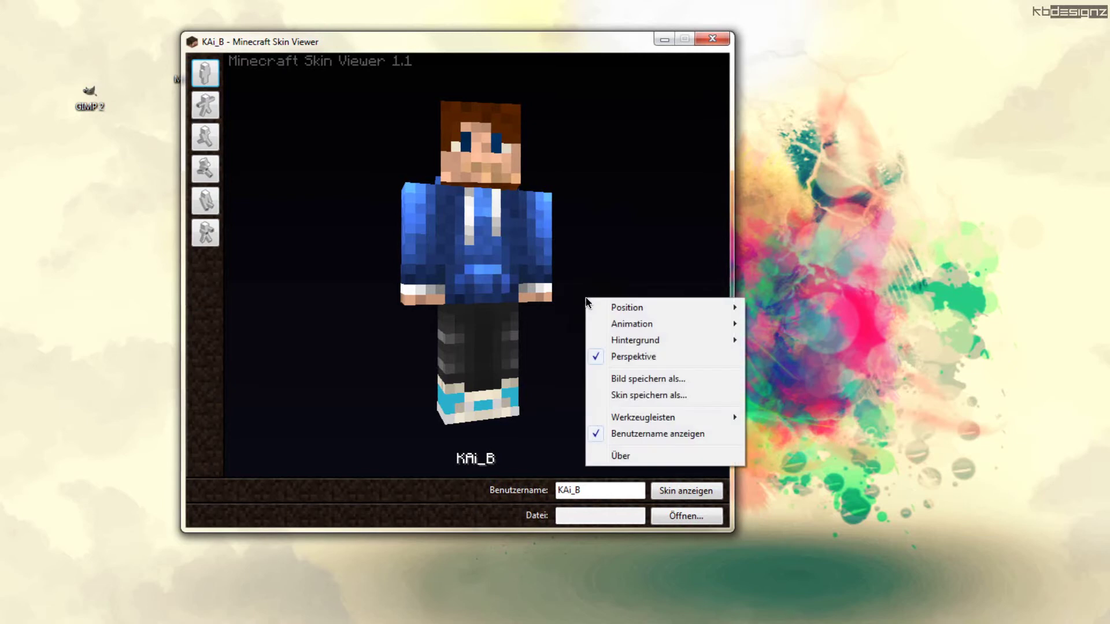
left_click(608, 179)
right_click(585, 227)
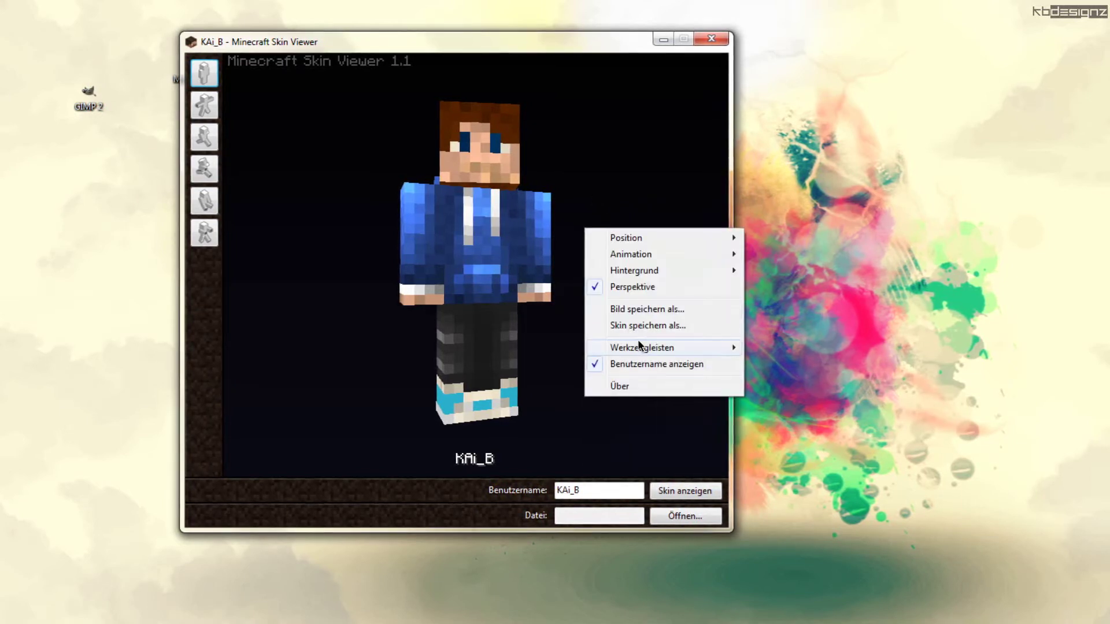
mouse_move(640, 348)
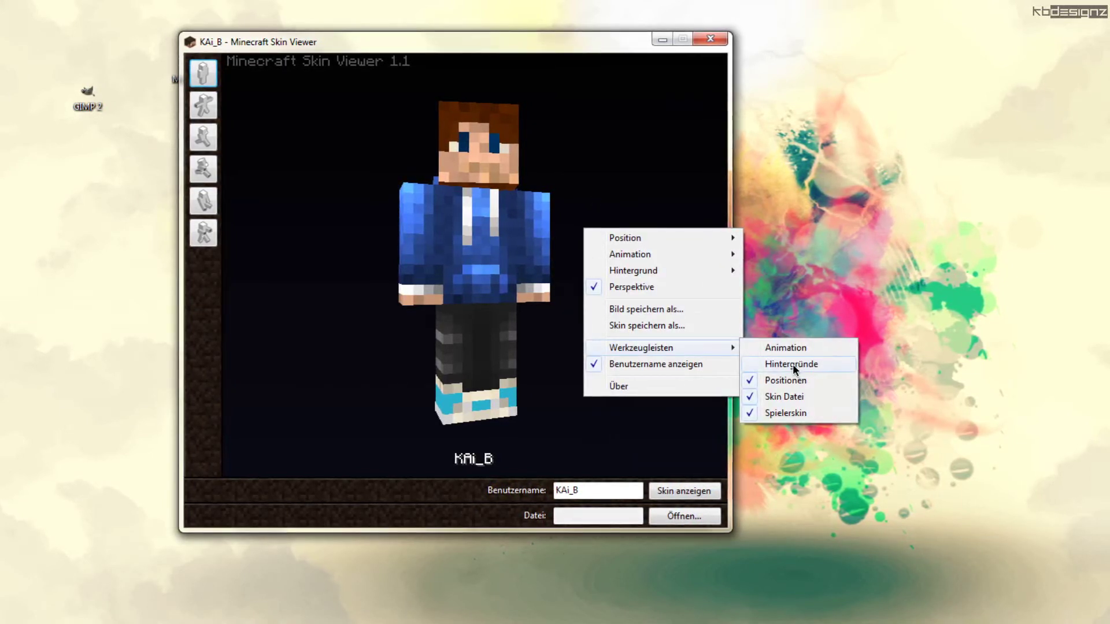
left_click(792, 364)
left_click(701, 259)
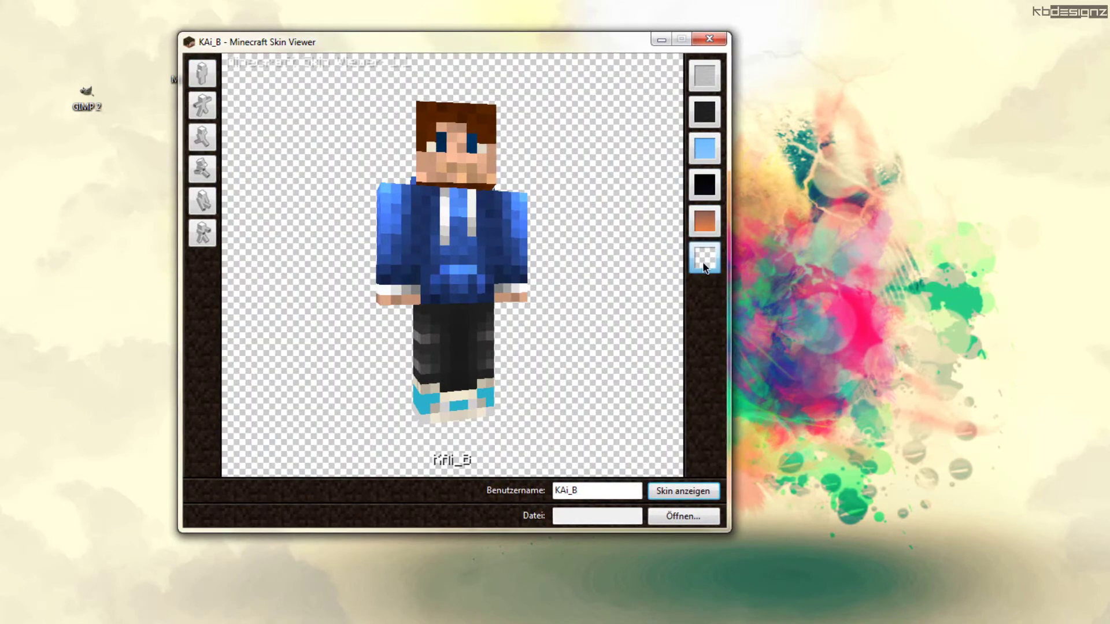
right_click(634, 276)
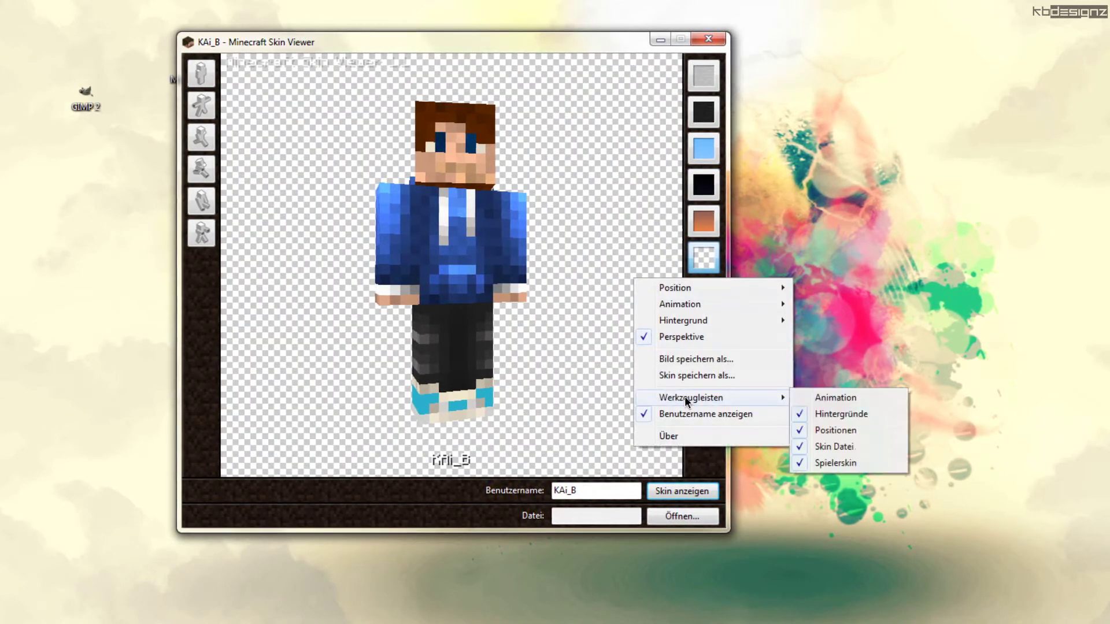
left_click(830, 414)
mouse_move(515, 255)
left_mouse_down()
mouse_move(488, 223)
mouse_move(462, 260)
mouse_move(492, 246)
mouse_move(480, 251)
left_mouse_up()
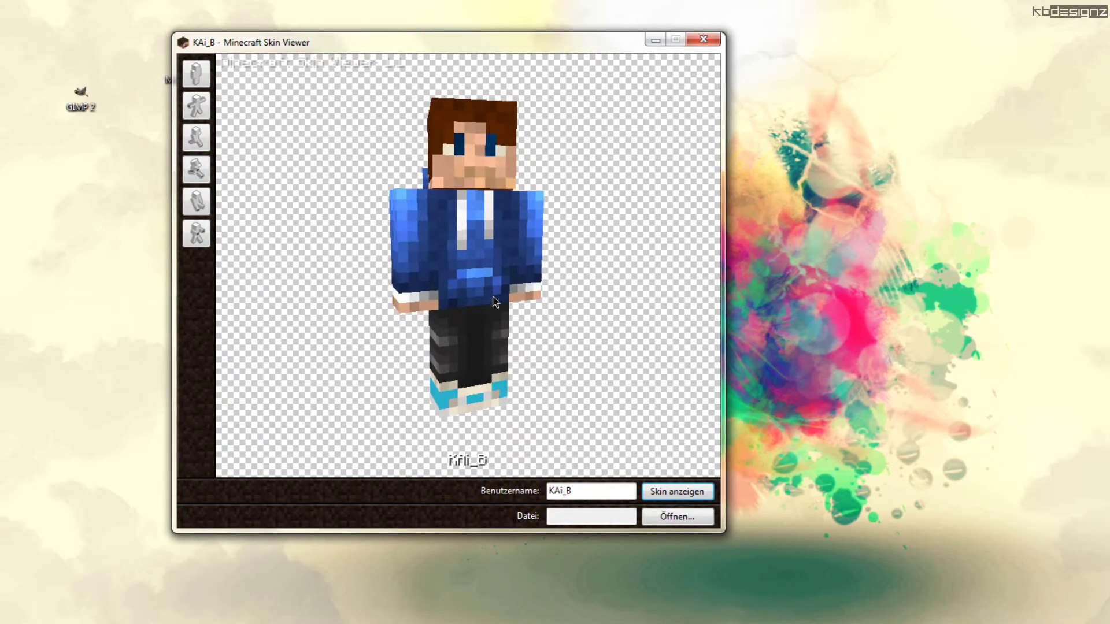
left_click_drag(479, 249, 475, 278)
Save the render to the Desktop as a PNG named Test
right_click(374, 328)
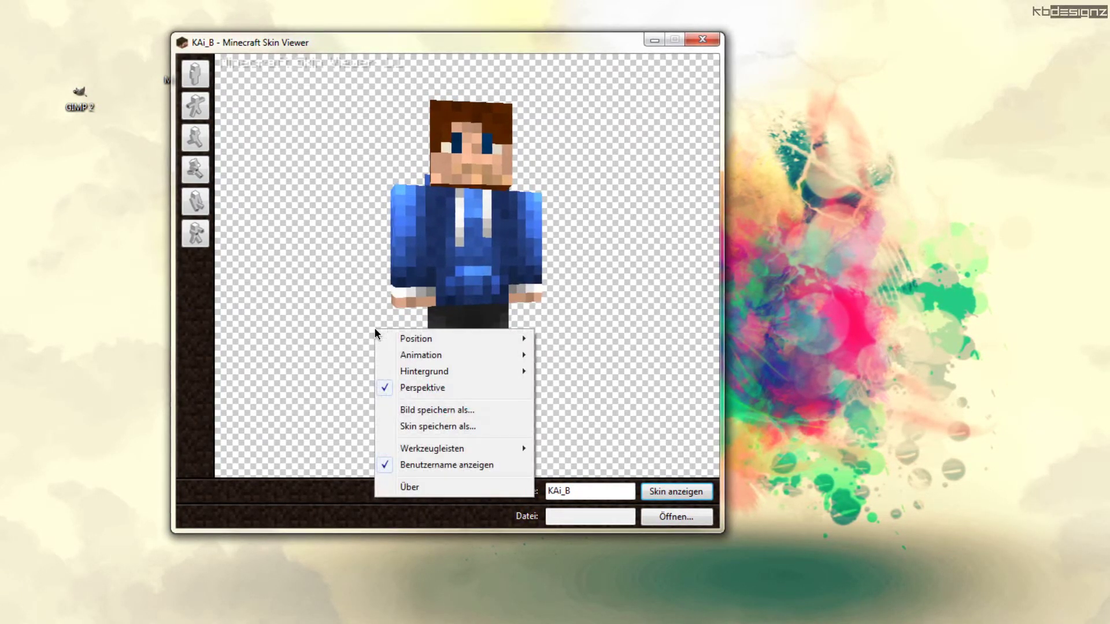
left_click(439, 410)
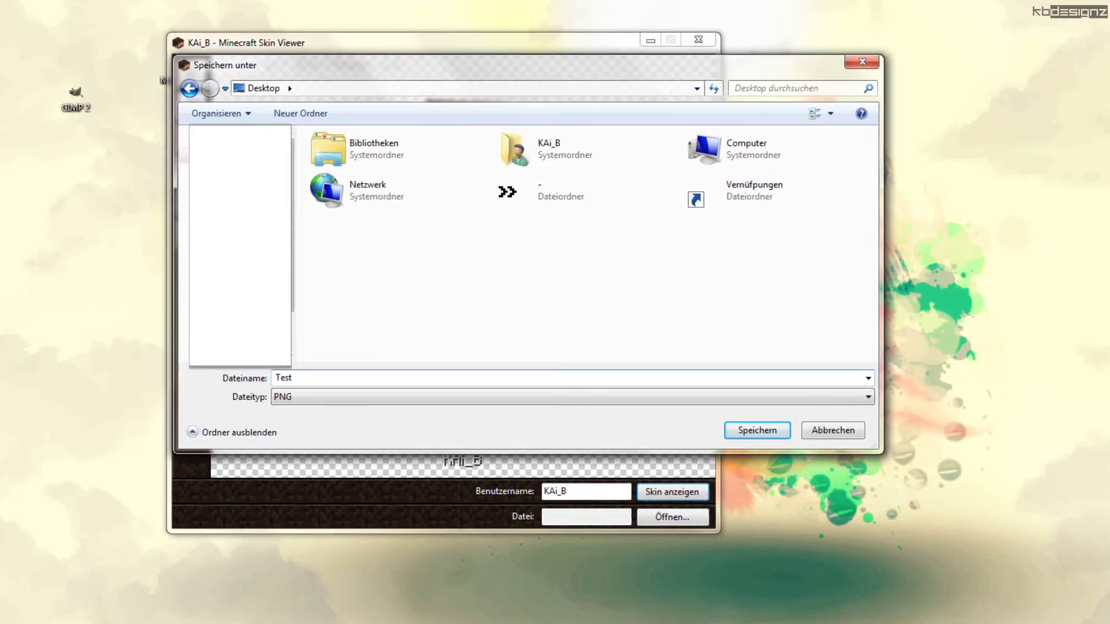
key("Return")
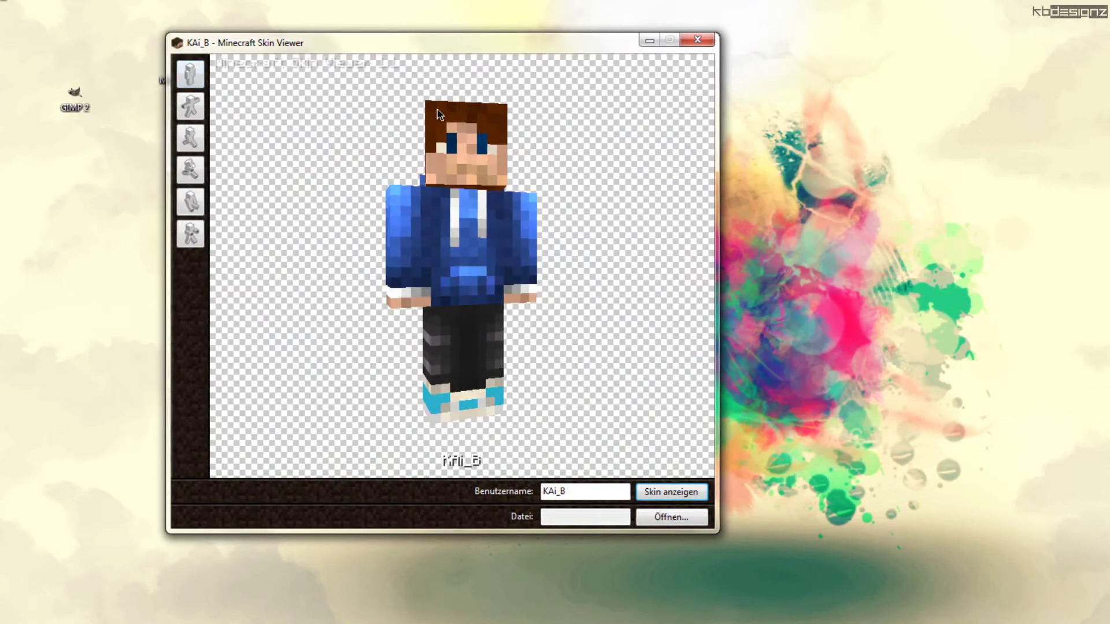
Preview the walk animation at ½ speed, then stop it and switch to a sitting pose
mouse_move(612, 230)
left_mouse_down()
mouse_move(466, 228)
mouse_move(463, 254)
left_mouse_up()
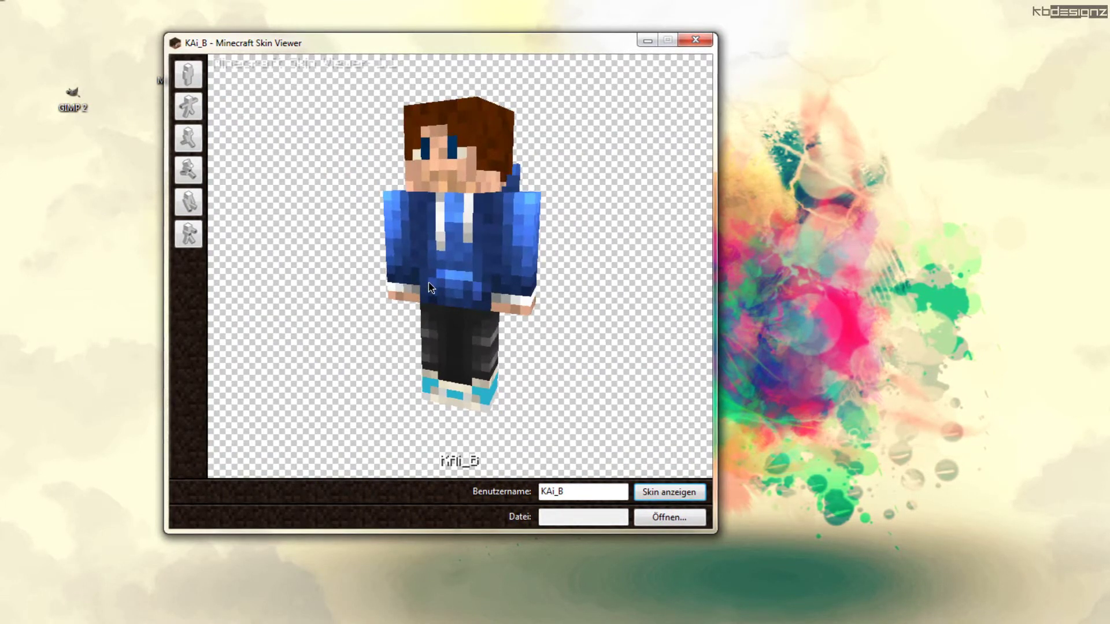
right_click(309, 325)
mouse_move(386, 445)
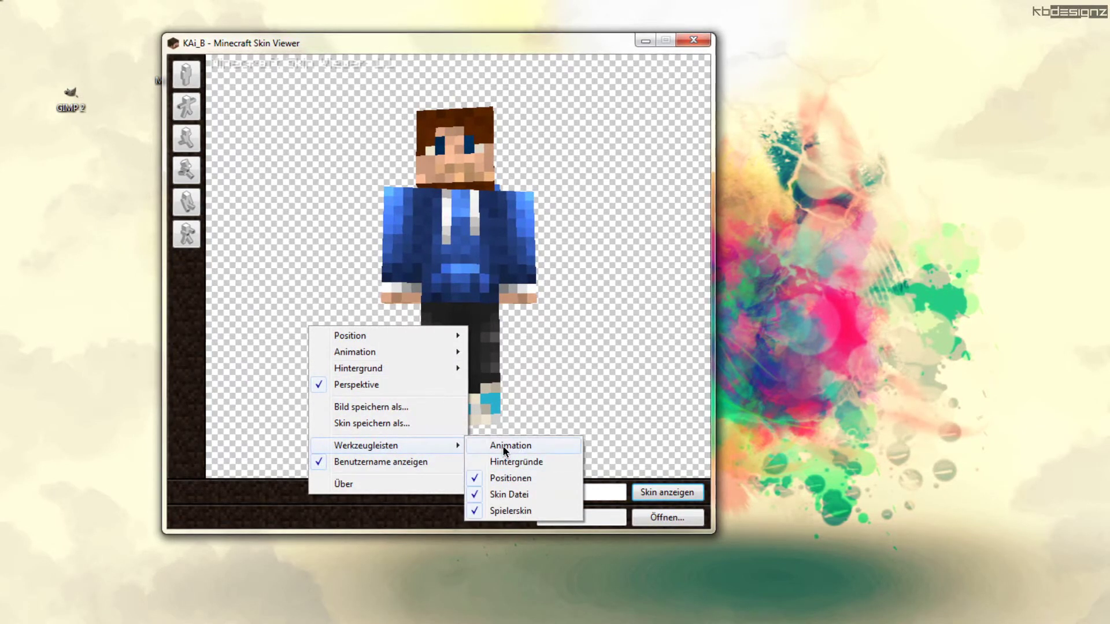
left_click(501, 445)
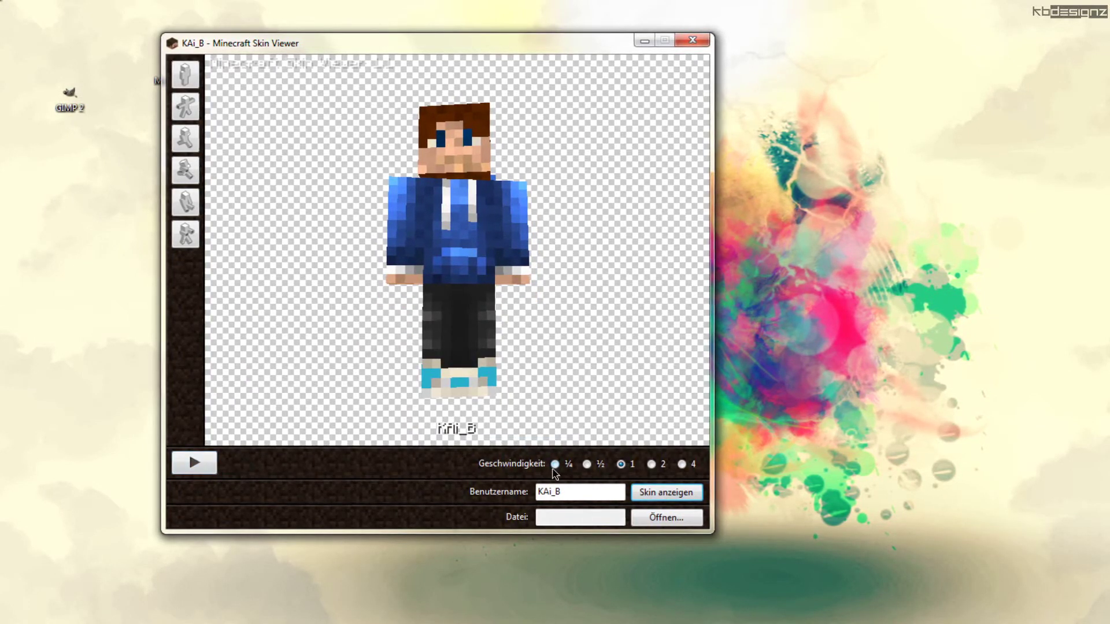
left_click(587, 464)
left_click(193, 462)
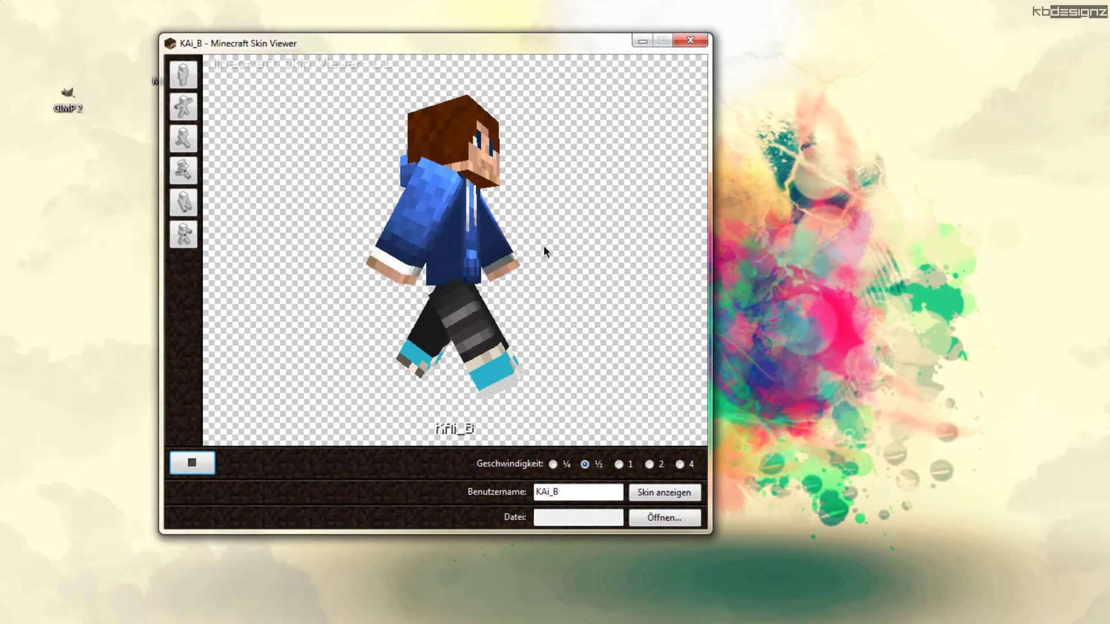
left_click(182, 202)
left_click(182, 170)
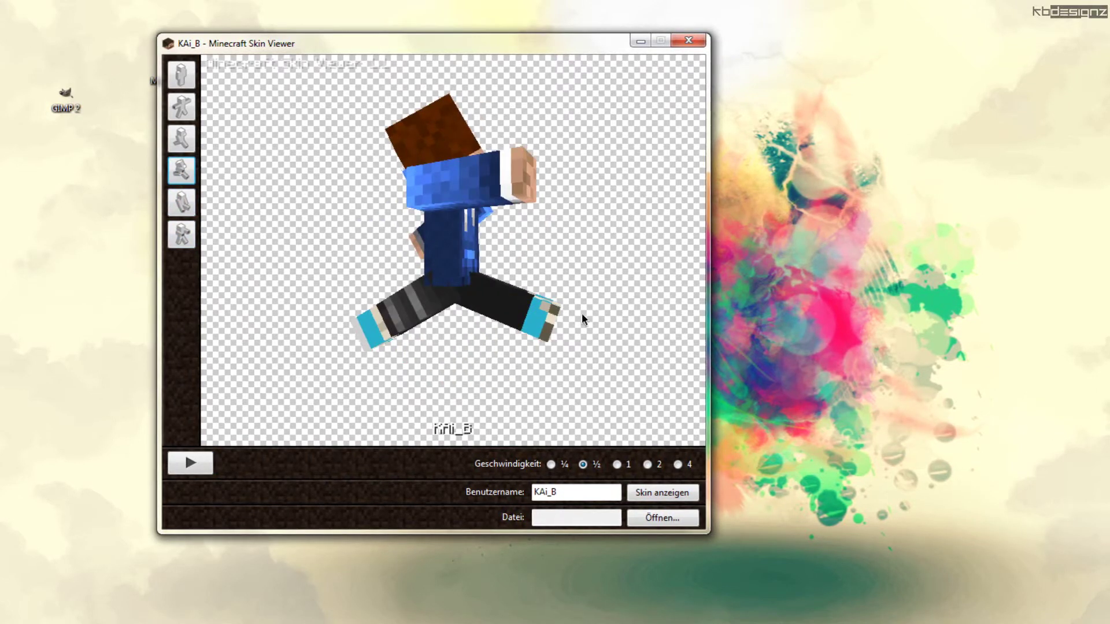
Close the skin viewer, place its shortcut beside GIMP 2, and start a new GIMP image
left_click(680, 40)
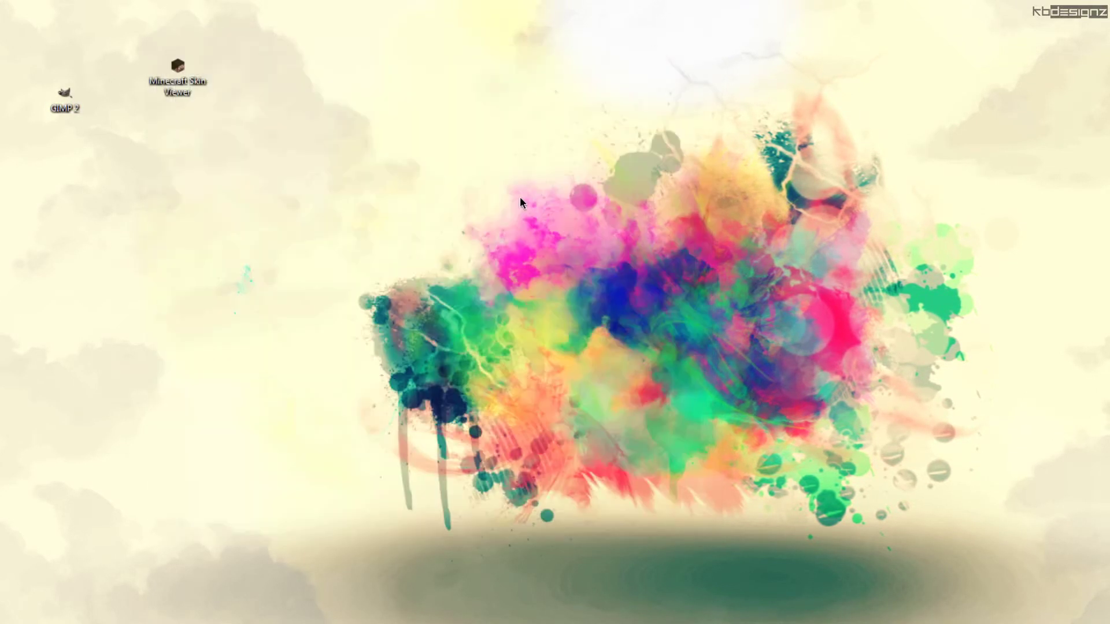
left_click_drag(169, 103, 168, 104)
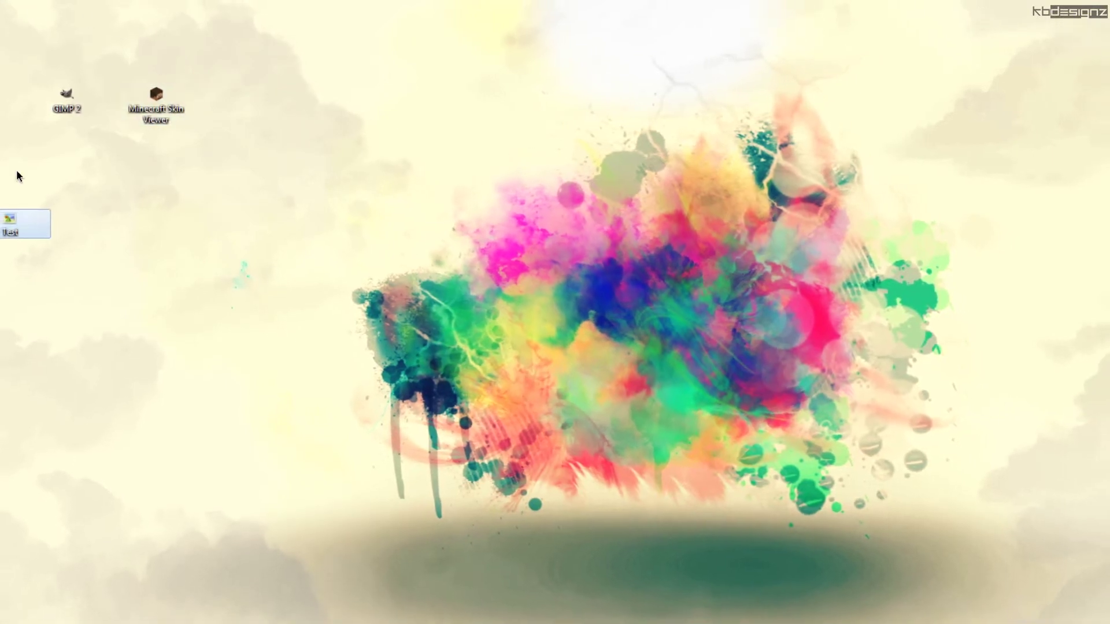
left_click_drag(12, 170, 89, 301)
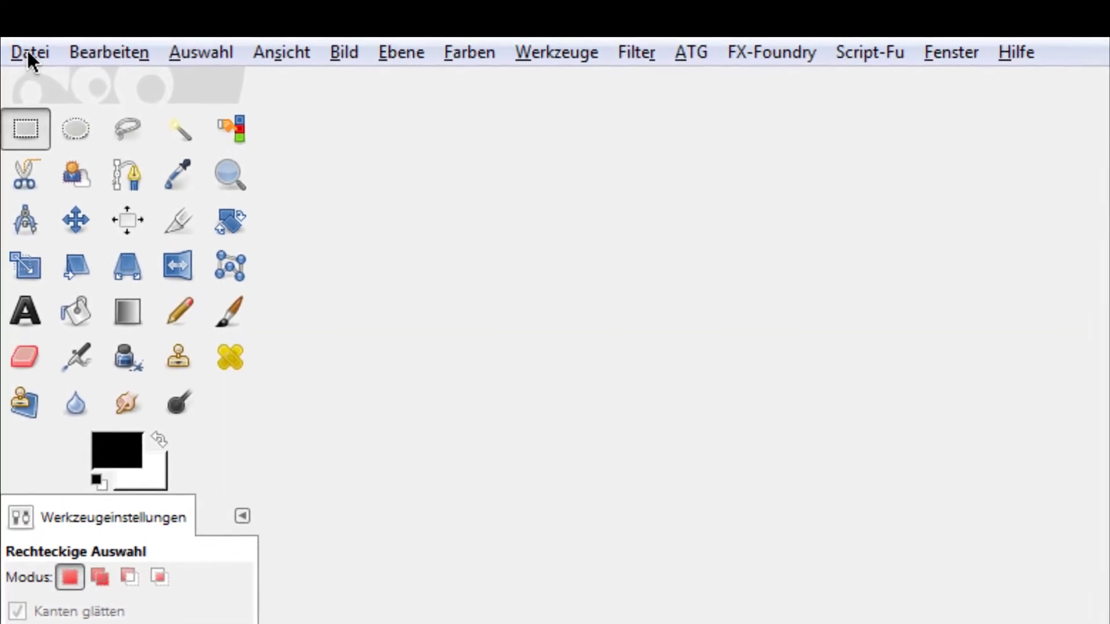
left_click(28, 50)
left_click(51, 96)
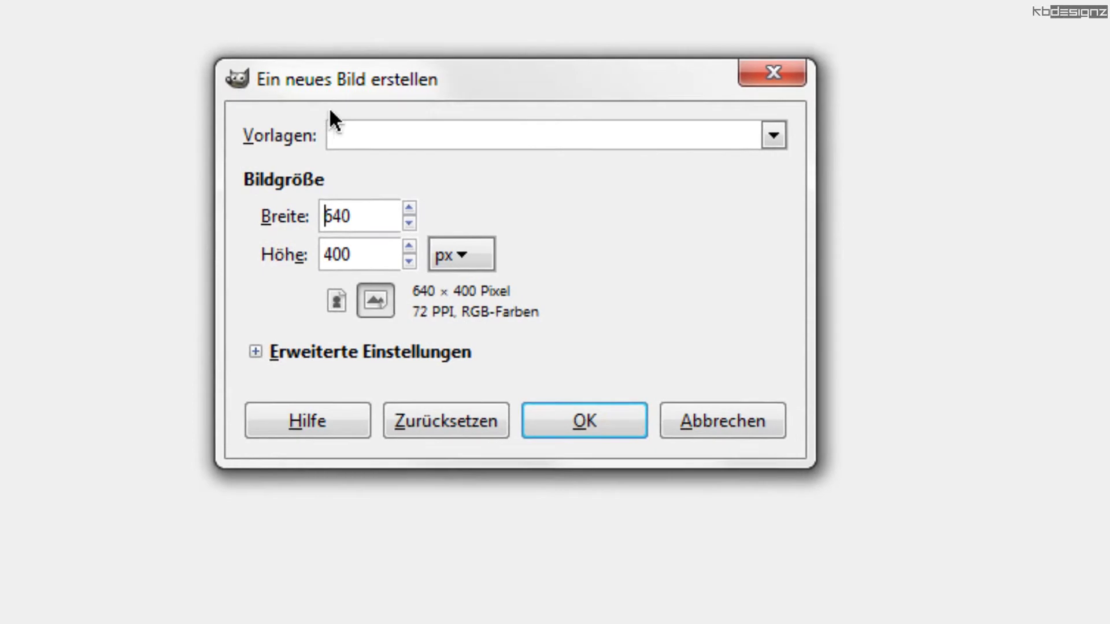
Enter 800 for both Breite and Höhe in the new image dialog and confirm
double_click(378, 223)
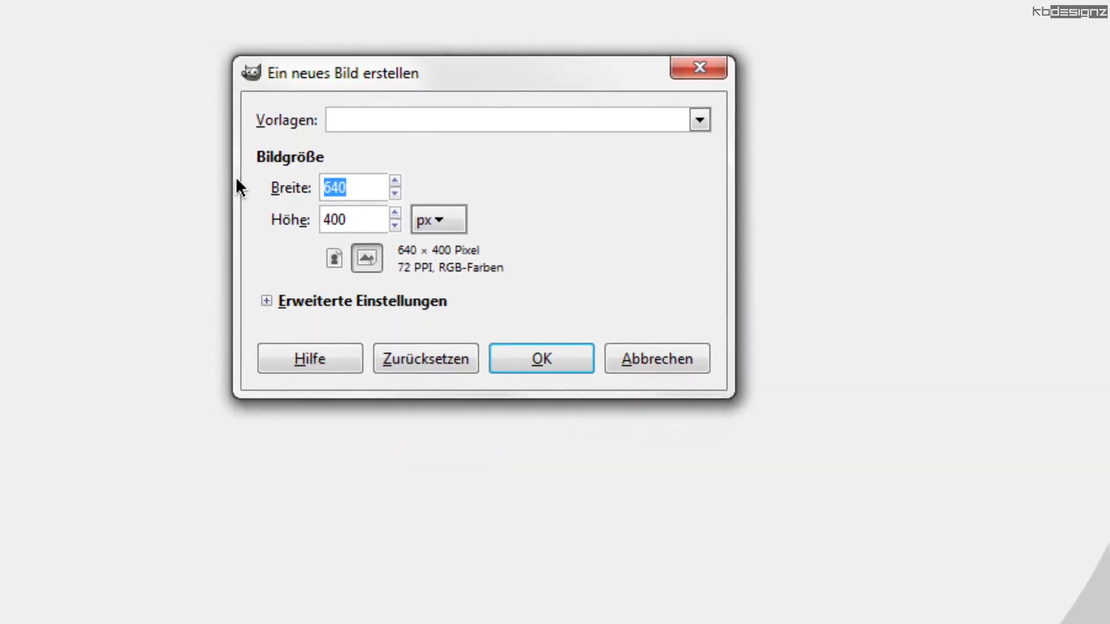
type("800")
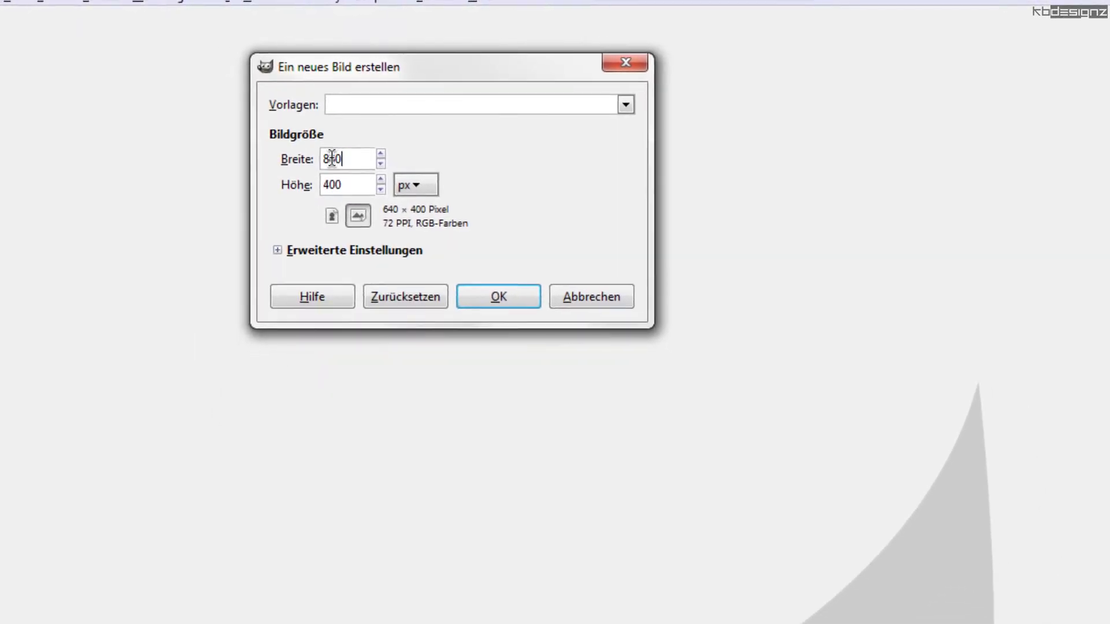
key("Tab")
type("800")
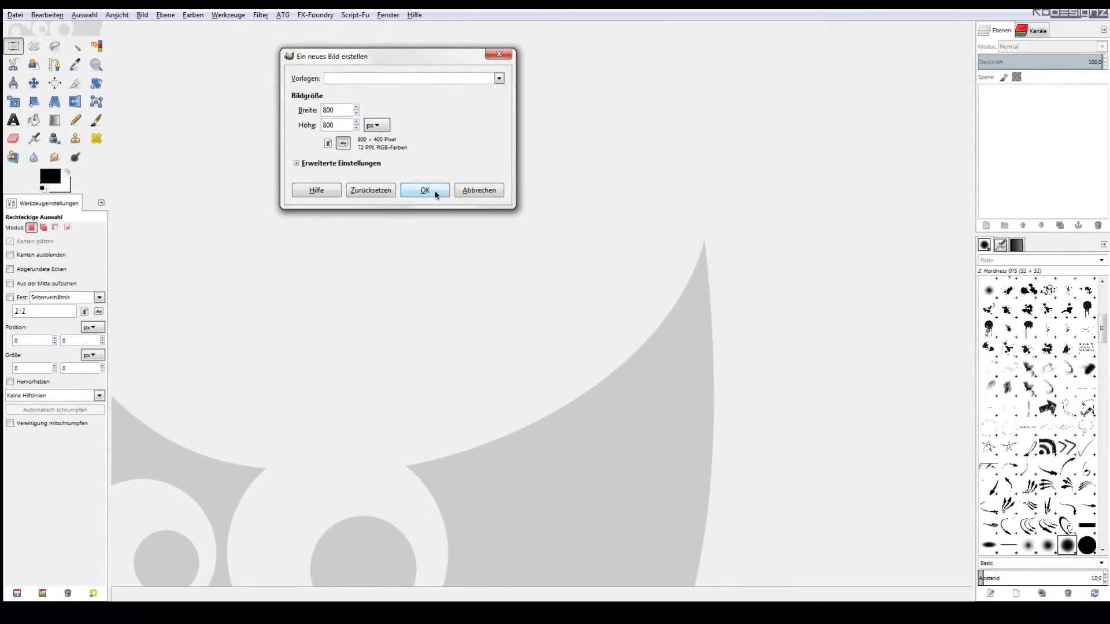
left_click(432, 191)
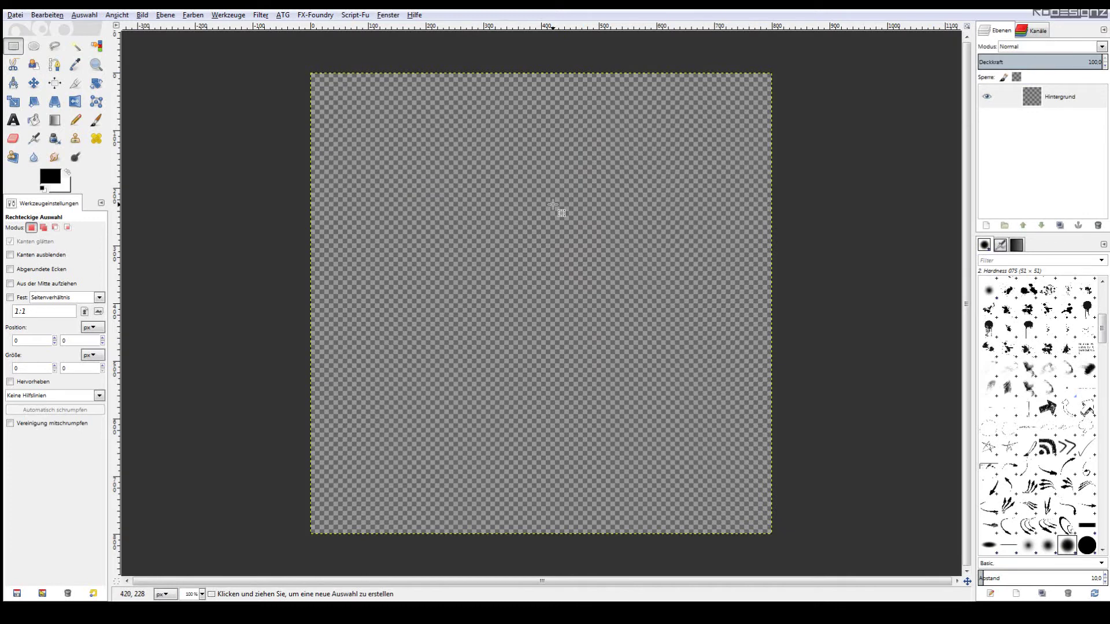
Draw trial rectangular selections on the canvas, then clear the selection
left_click_drag(558, 123, 486, 376)
left_click_drag(398, 108, 530, 354)
left_click(666, 314)
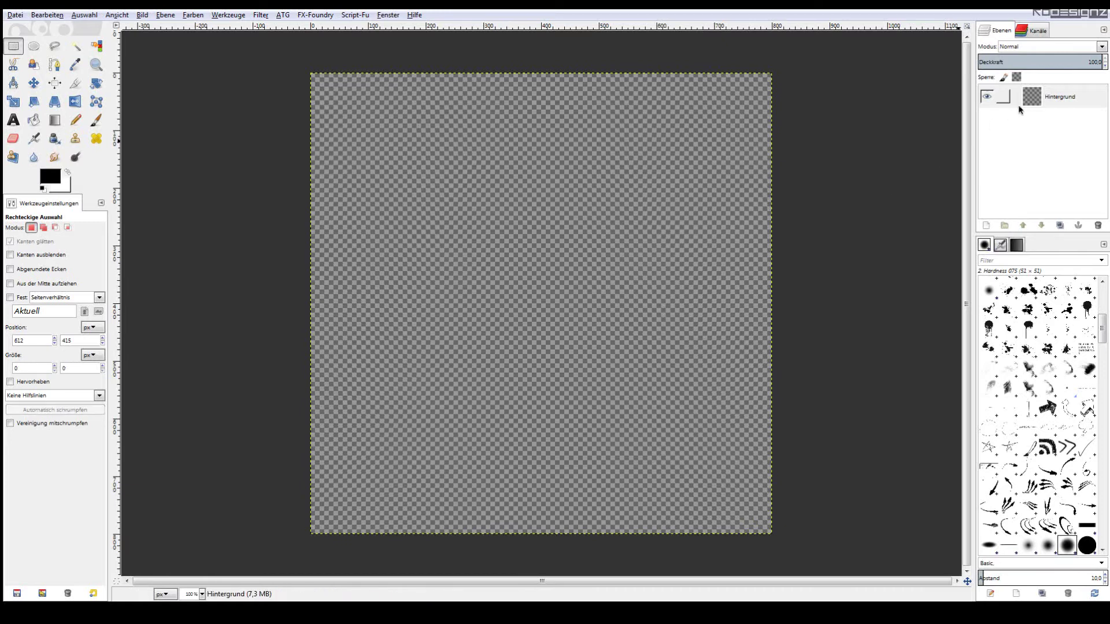
Add a transparent layer Ebene, then delete it, leaving only Hintergrund
left_click(987, 226)
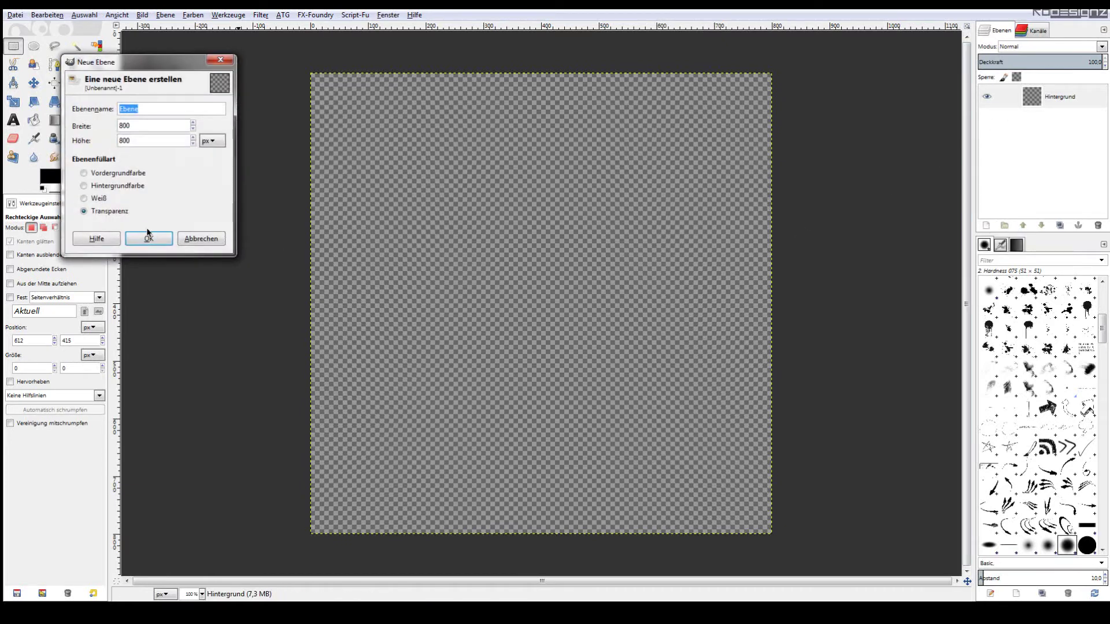
left_click(151, 241)
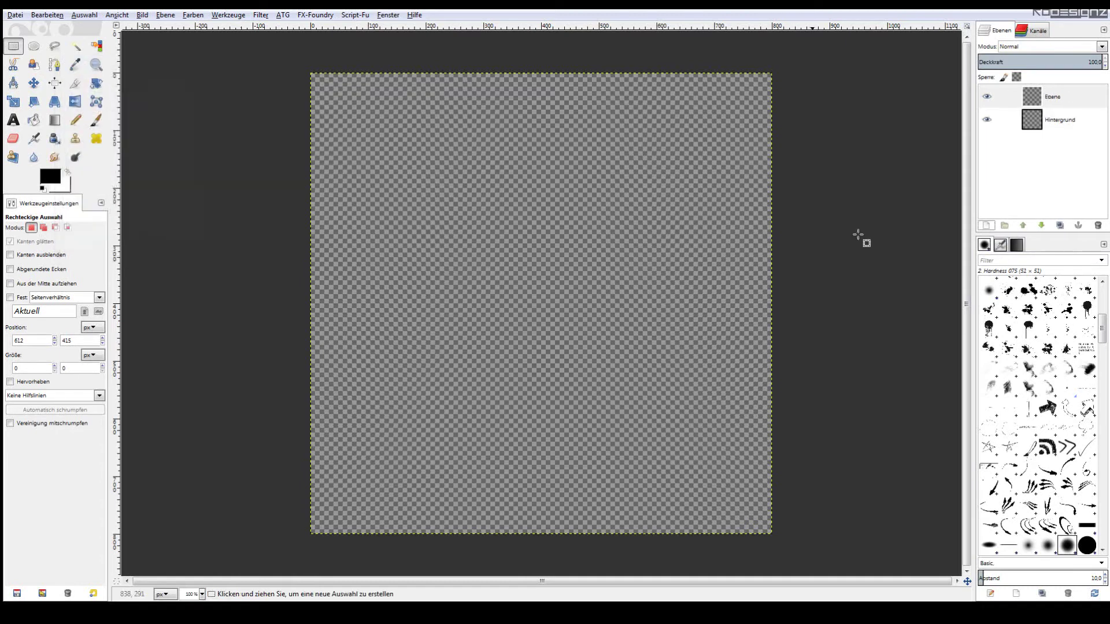
left_click(1067, 121)
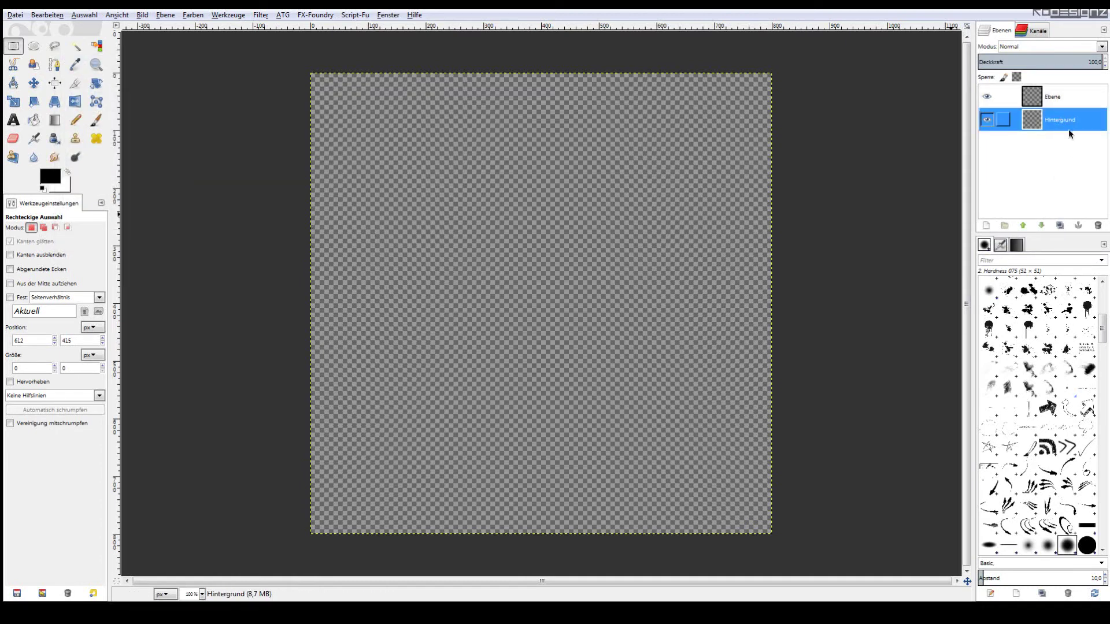
left_click(1048, 105)
left_click(1098, 225)
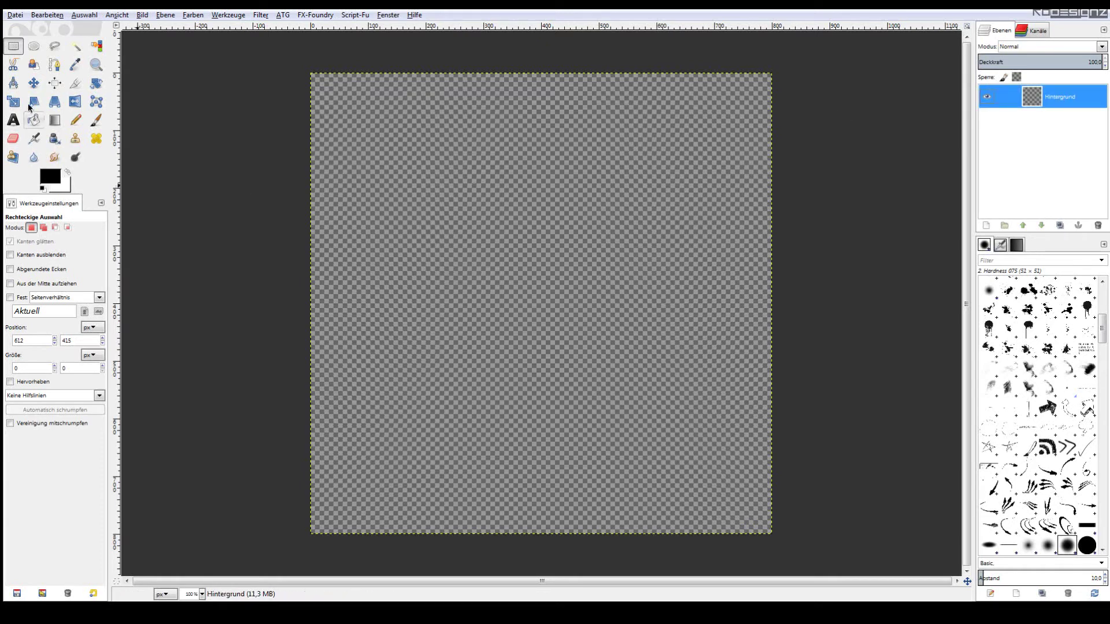
Choose the Gradient tool and set the foreground colour to deep blue 1e00fd
left_click(55, 123)
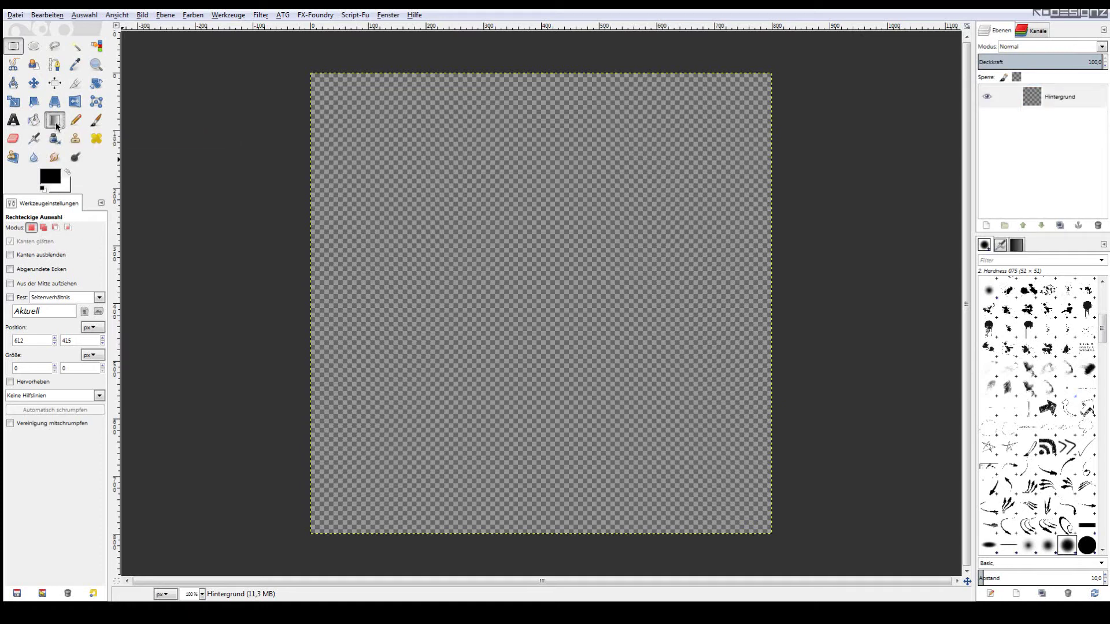
left_click(52, 178)
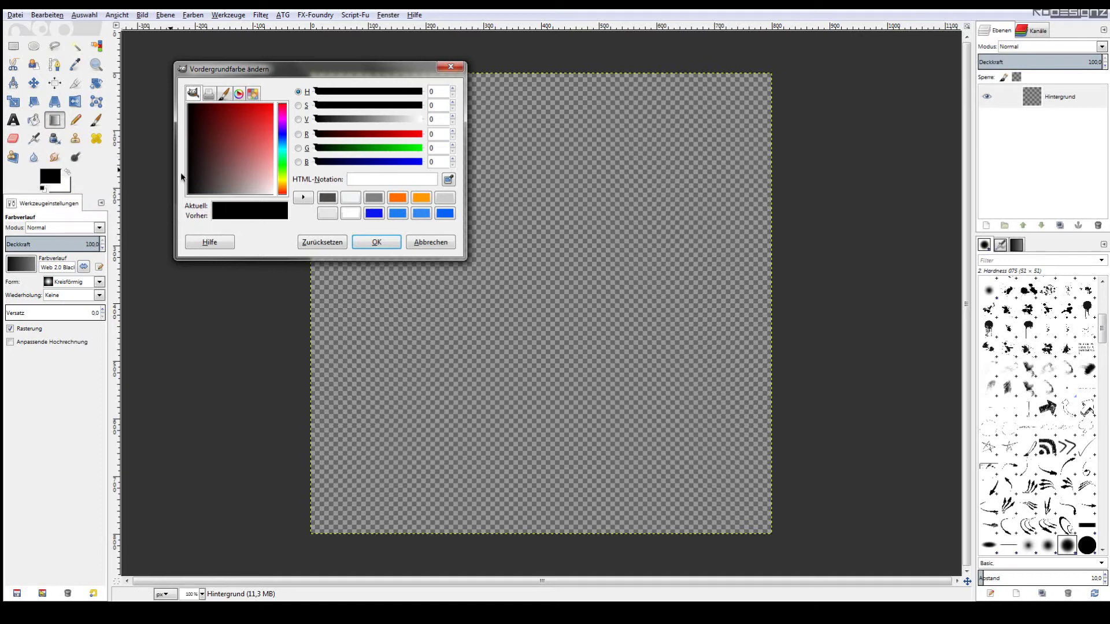
mouse_move(285, 130)
left_mouse_down()
mouse_move(285, 143)
mouse_move(272, 104)
mouse_move(281, 141)
left_mouse_up()
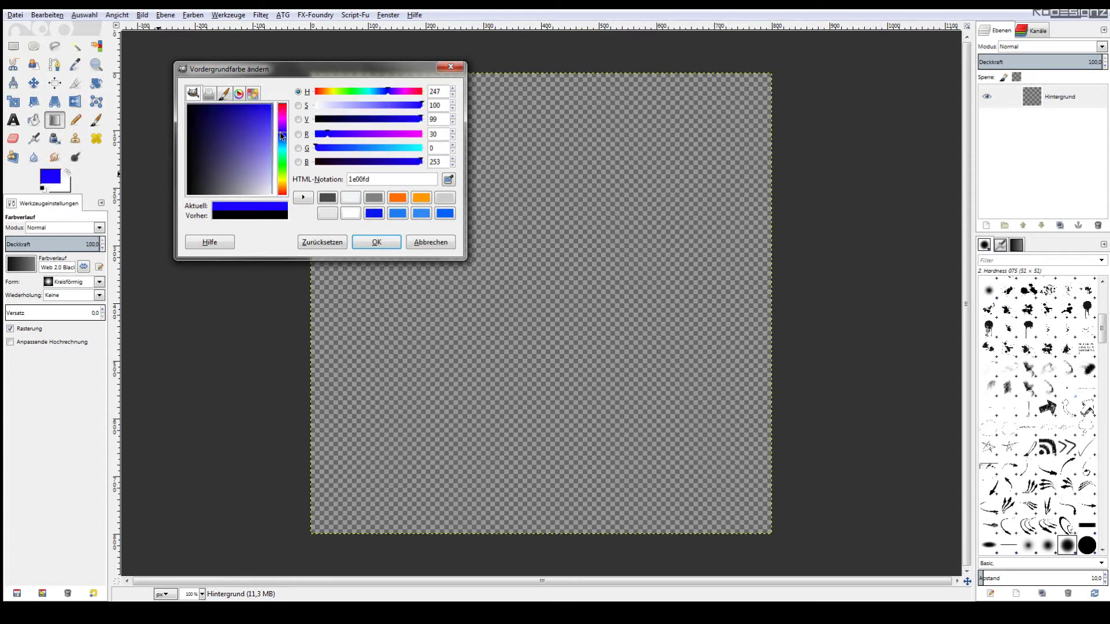
left_click(374, 238)
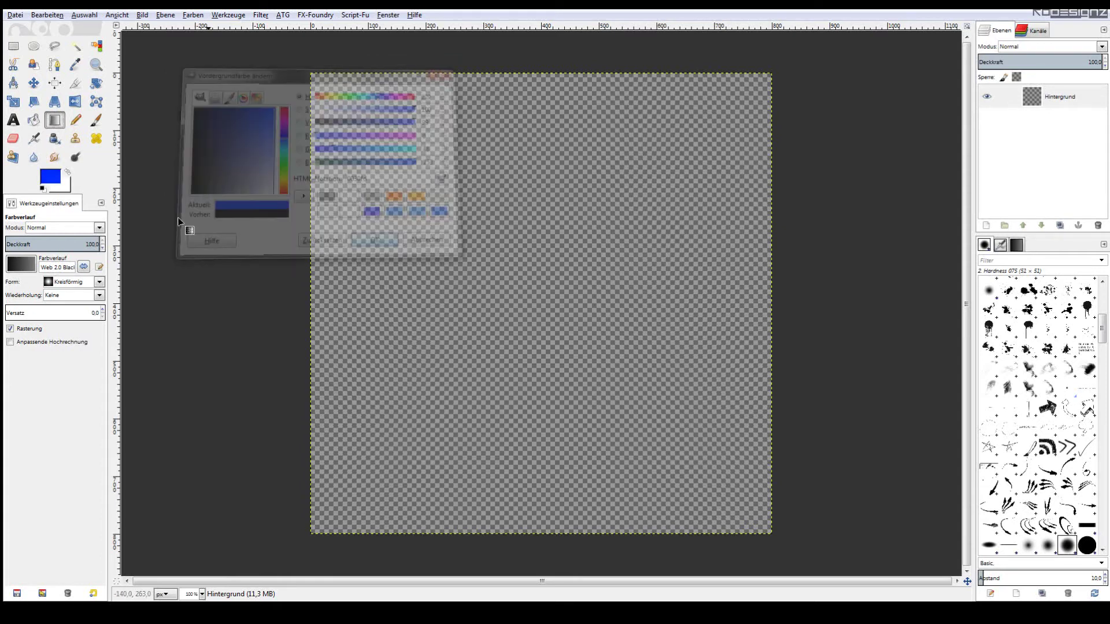
Set the background colour to the lighter blue 1c85de
left_click(68, 189)
left_click_drag(283, 154, 271, 108)
left_click(265, 113)
left_click(375, 241)
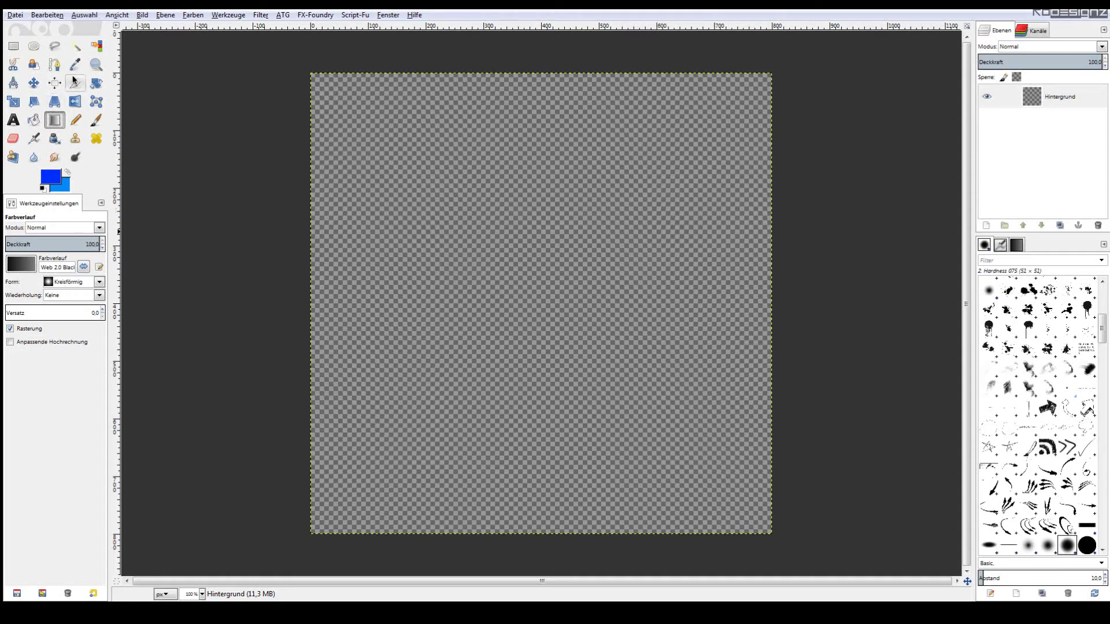
Pick VG nach HG from the gradient list and leave Form on Kreisförmig
left_click(23, 267)
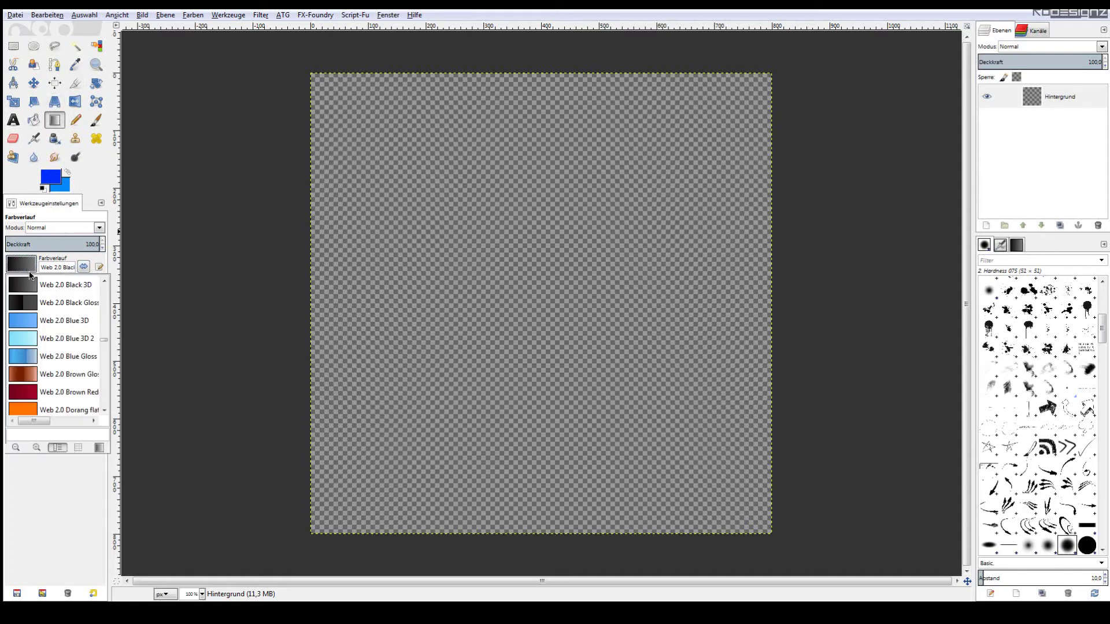
scroll(103, 350, "up", 5)
scroll(103, 350, "up", 3)
scroll(103, 350, "down", 3)
scroll(103, 349, "up", 2)
scroll(104, 271, "down", 5)
scroll(101, 398, "up", 20)
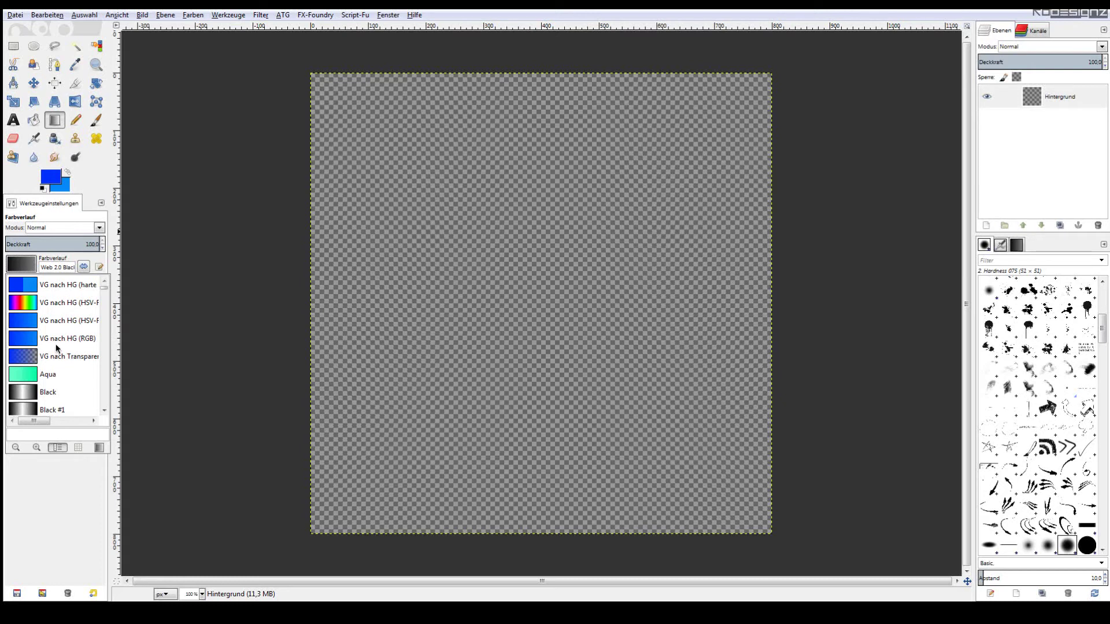
left_click(80, 324)
left_click(58, 286)
left_click(58, 286)
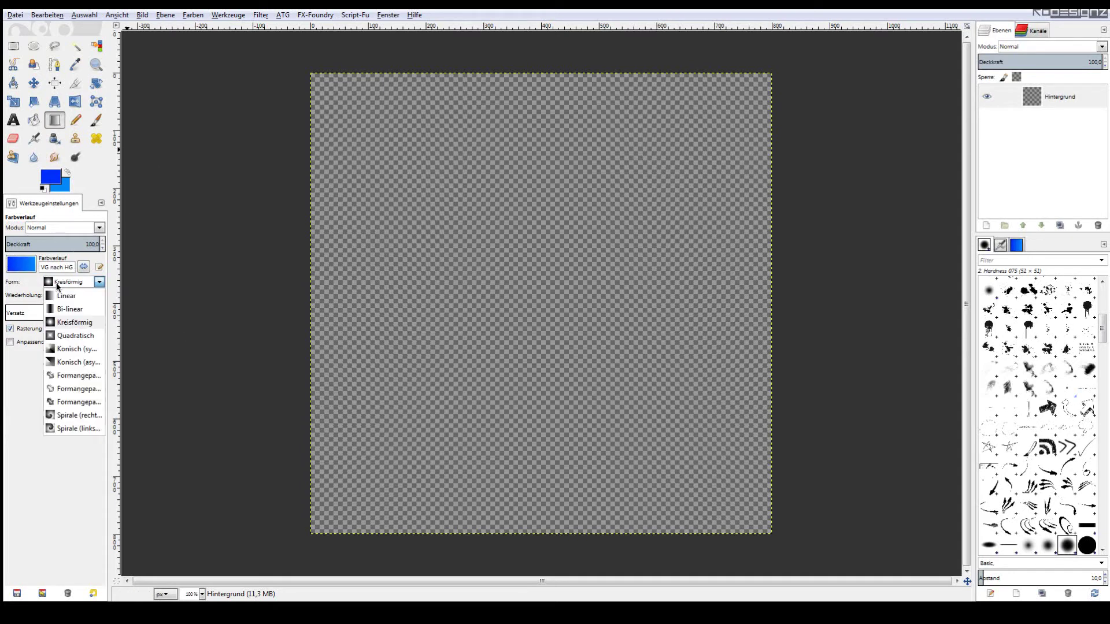
left_click(58, 286)
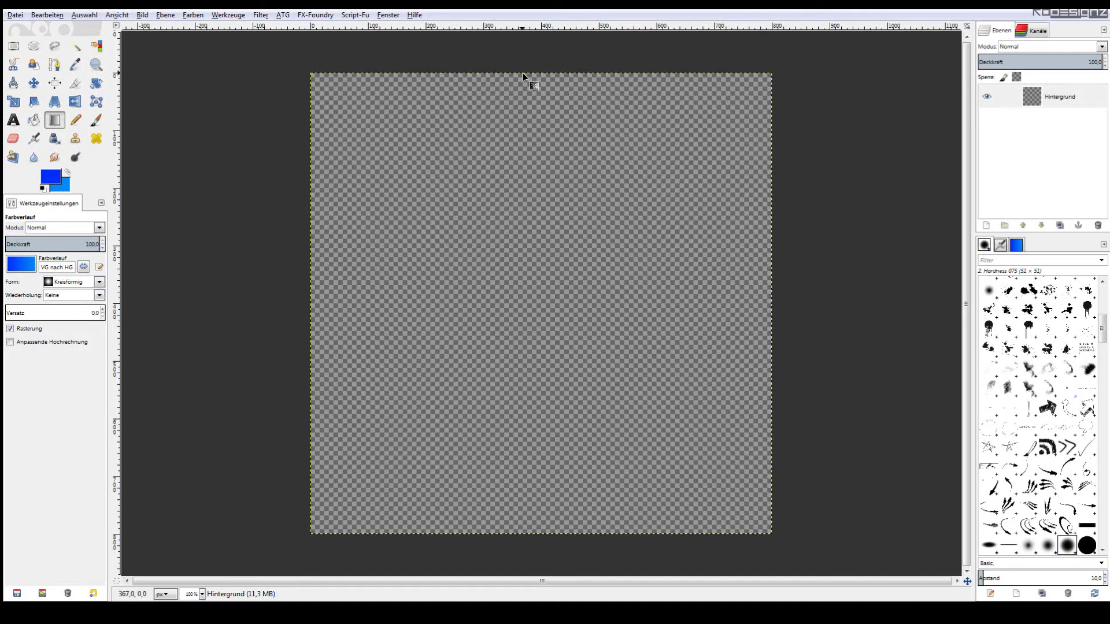
Draw a first blue gradient from the top edge of the canvas to the bottom
left_click_drag(523, 73, 520, 355)
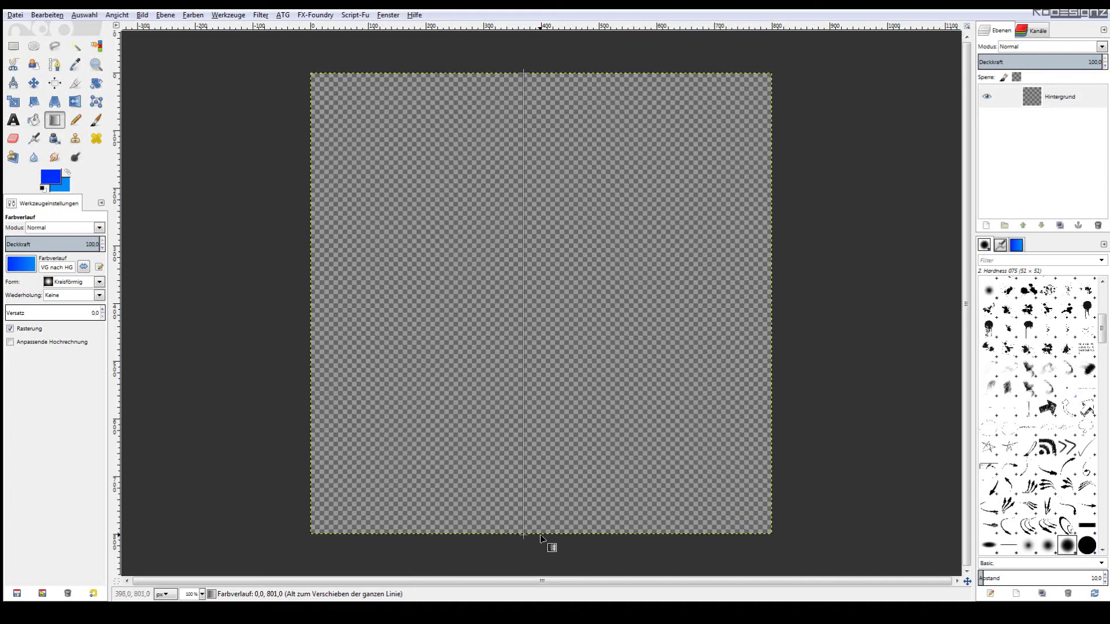
left_click_drag(536, 537, 540, 536)
scroll(591, 441, "down", 2)
scroll(591, 442, "up", 2)
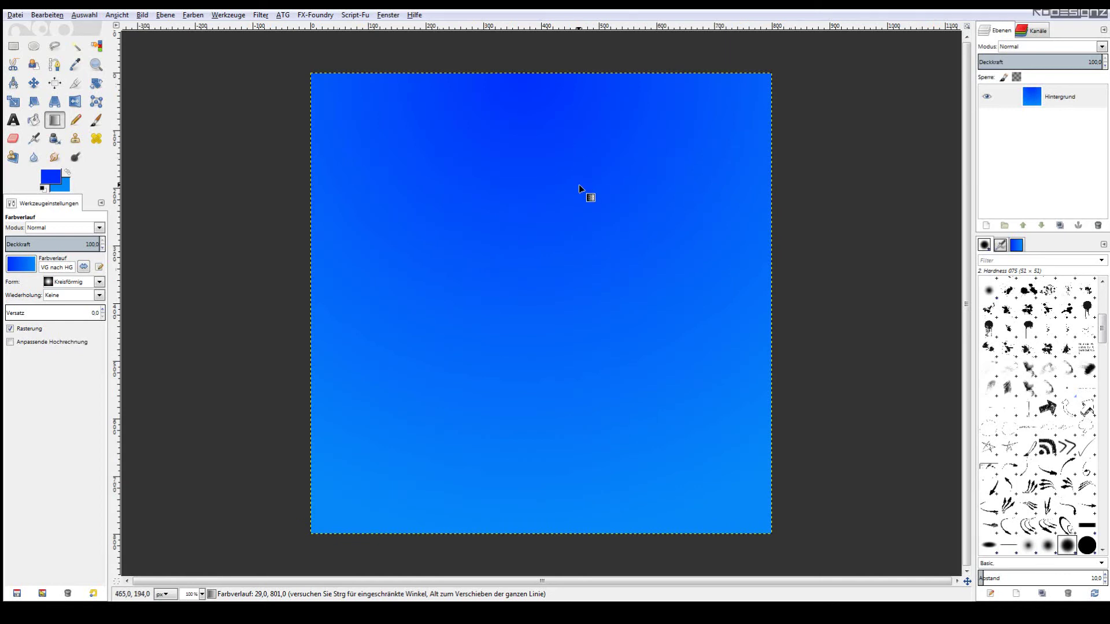
scroll(579, 185, "down", 1)
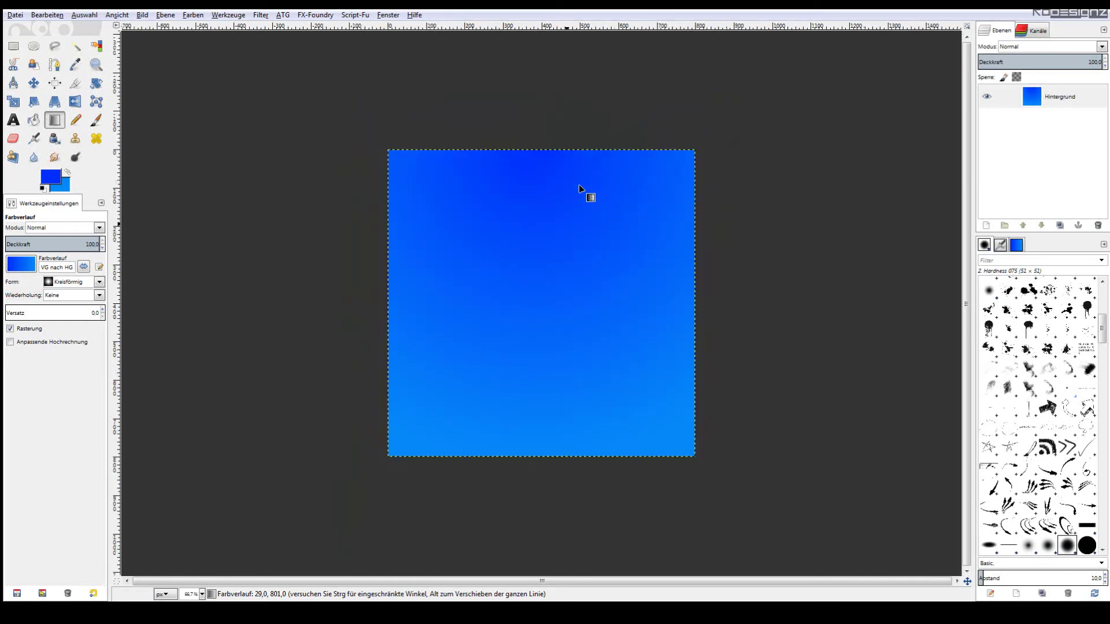
Clear the Hintergrund layer and redraw the blue gradient diagonally toward the bottom-right
key("Delete")
left_click_drag(387, 149, 560, 353)
left_click_drag(605, 422, 632, 457)
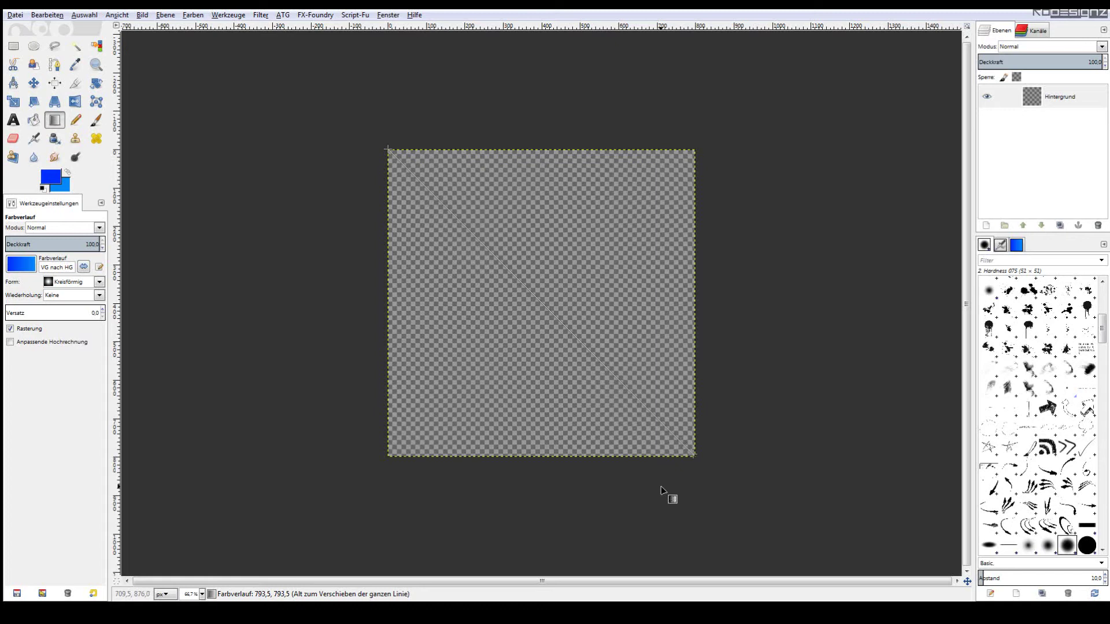
mouse_move(660, 487)
left_mouse_down()
mouse_move(602, 290)
mouse_move(706, 441)
mouse_move(697, 455)
left_mouse_up()
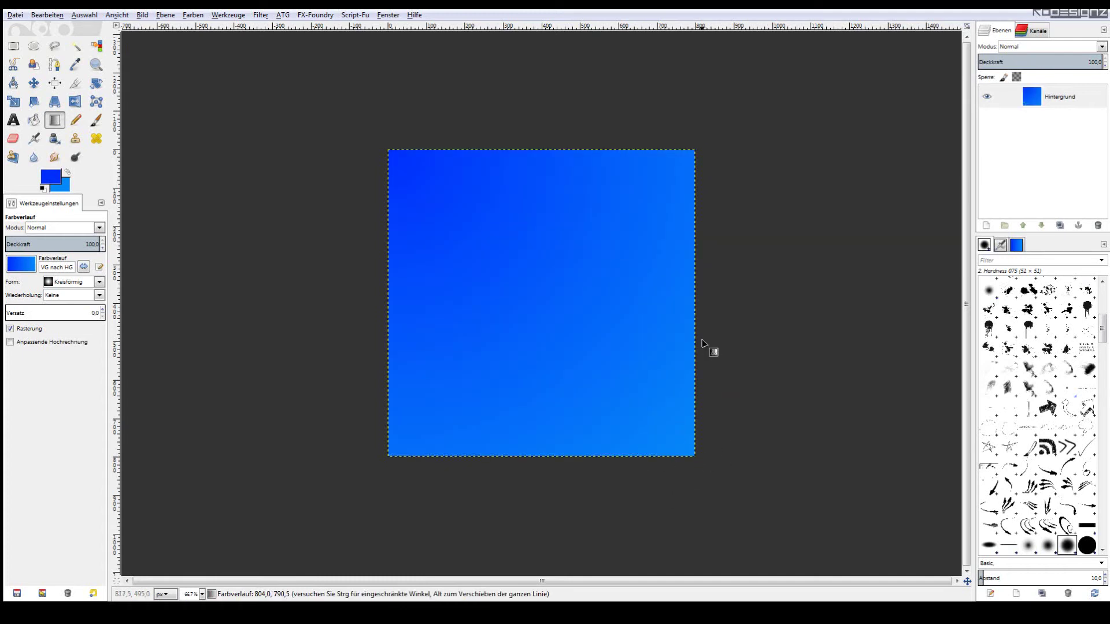
Add a transparent Ebene layer, then drag Test.png from the desktop in as a layer above it
left_click(984, 227)
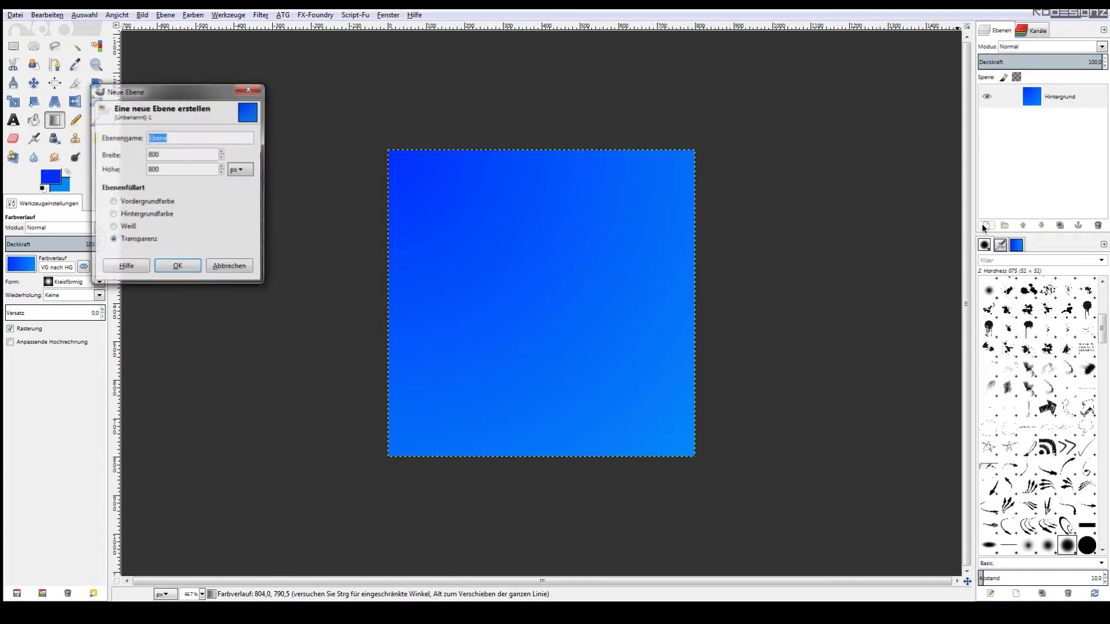
left_click(178, 269)
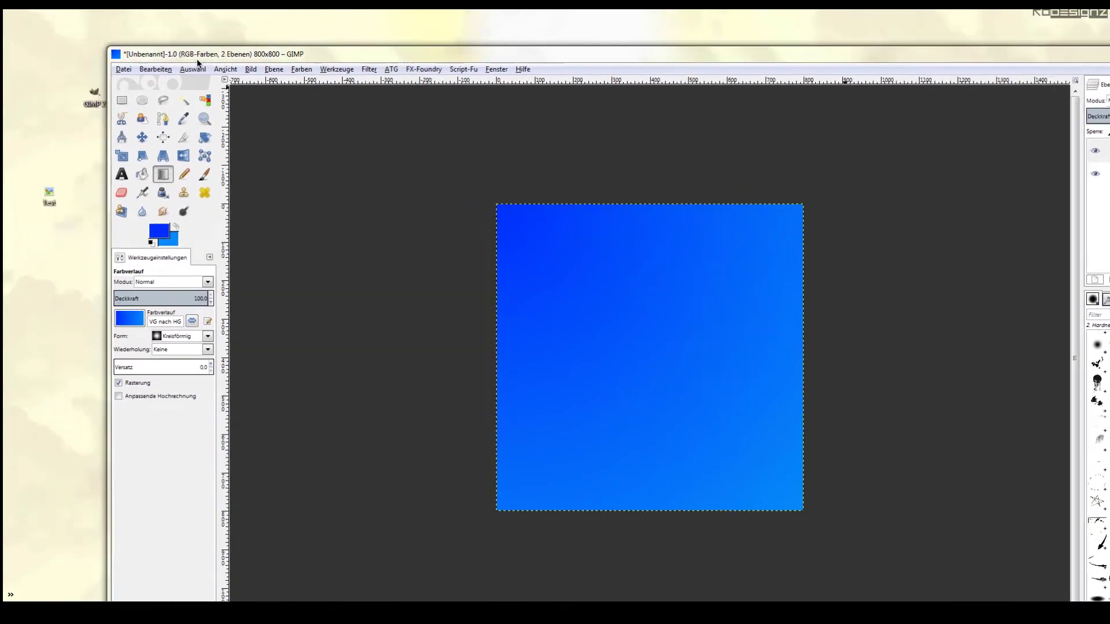
left_click_drag(196, 58, 467, 93)
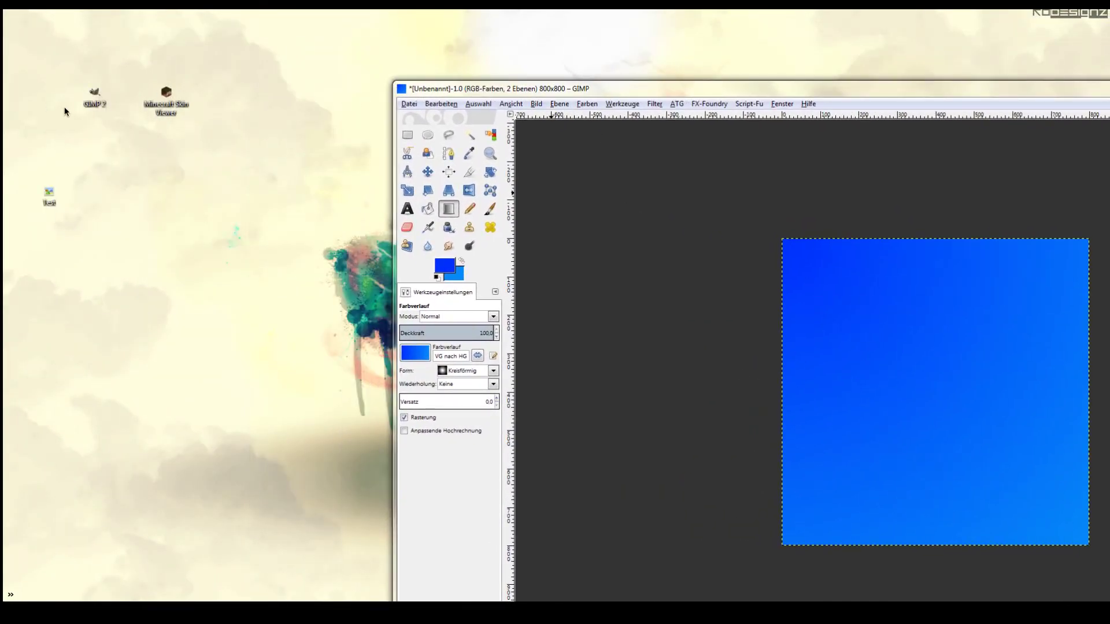
left_click_drag(57, 202, 807, 306)
left_click_drag(749, 89, 528, 11)
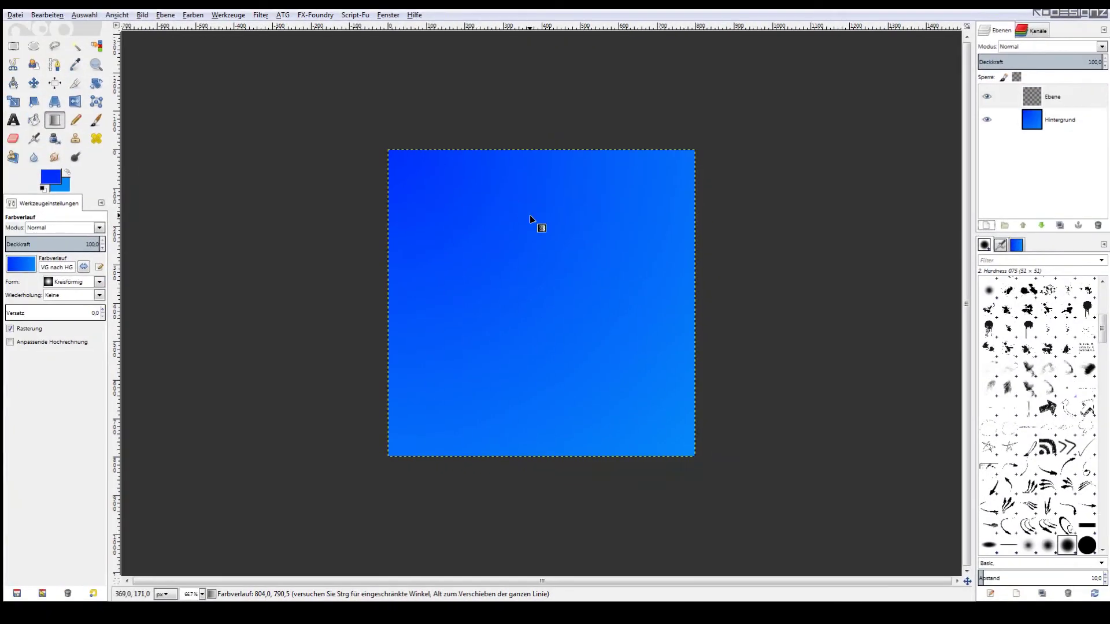
scroll(565, 210, "down", 1)
scroll(565, 211, "up", 1)
scroll(565, 210, "up", 1)
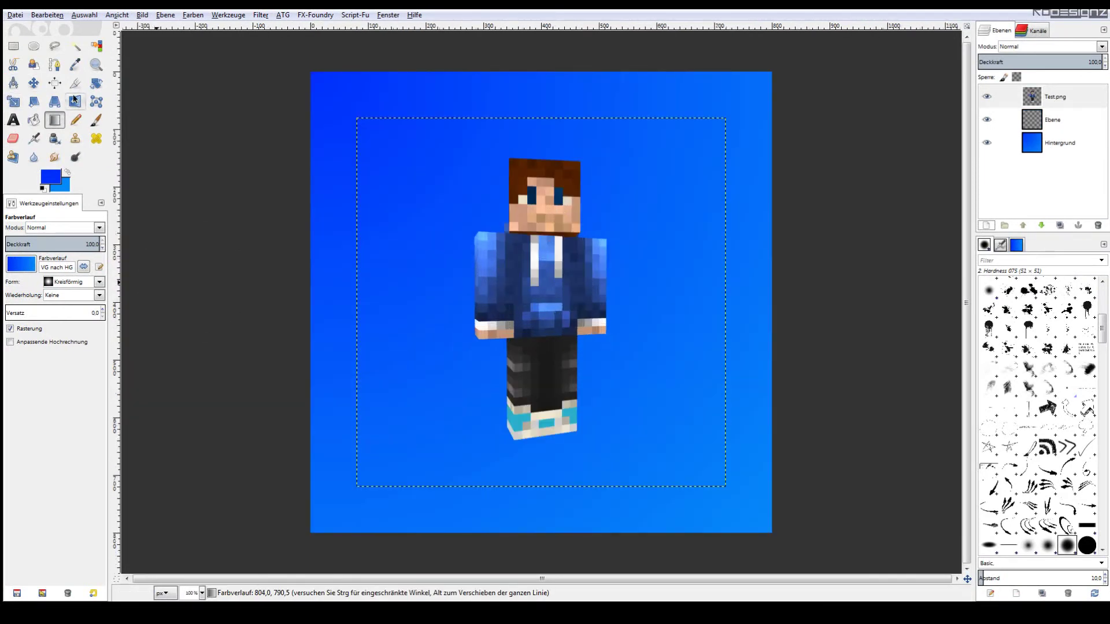
Move the Test.png skin layer slightly lower on the canvas with the Move tool
left_click(33, 83)
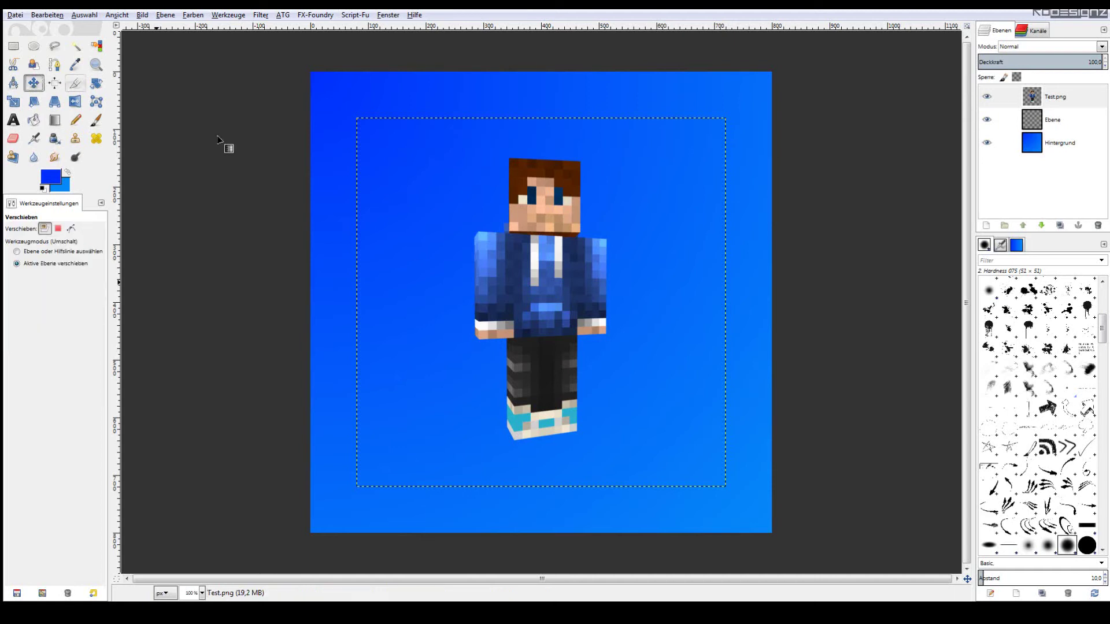
mouse_move(575, 306)
left_mouse_down()
mouse_move(598, 375)
mouse_move(567, 337)
left_mouse_up()
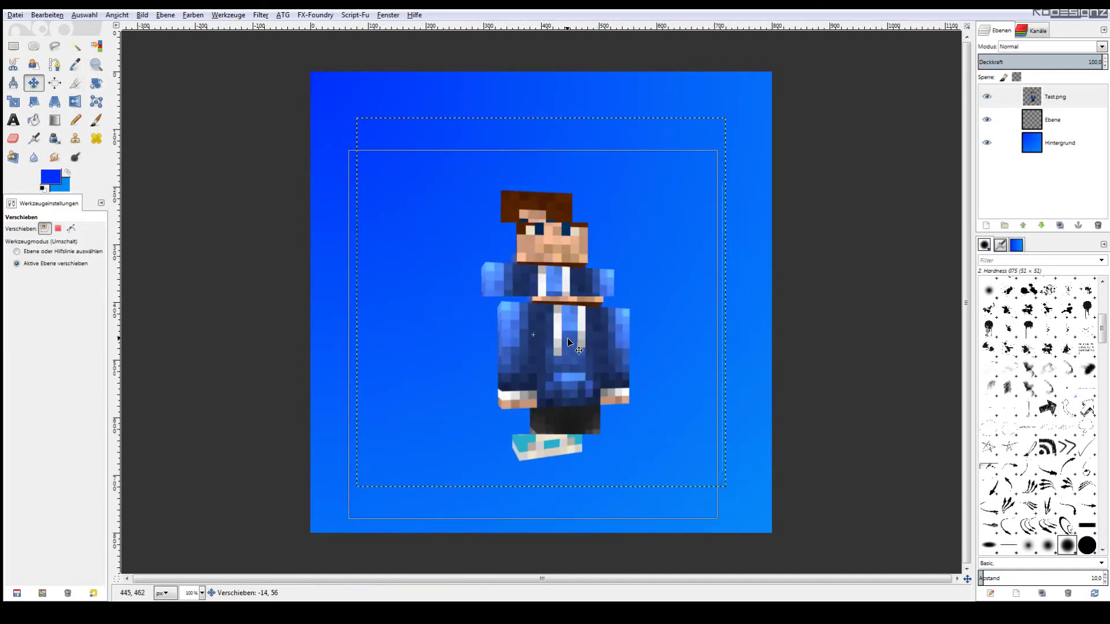
left_click(71, 229)
scroll(611, 312, "down", 1)
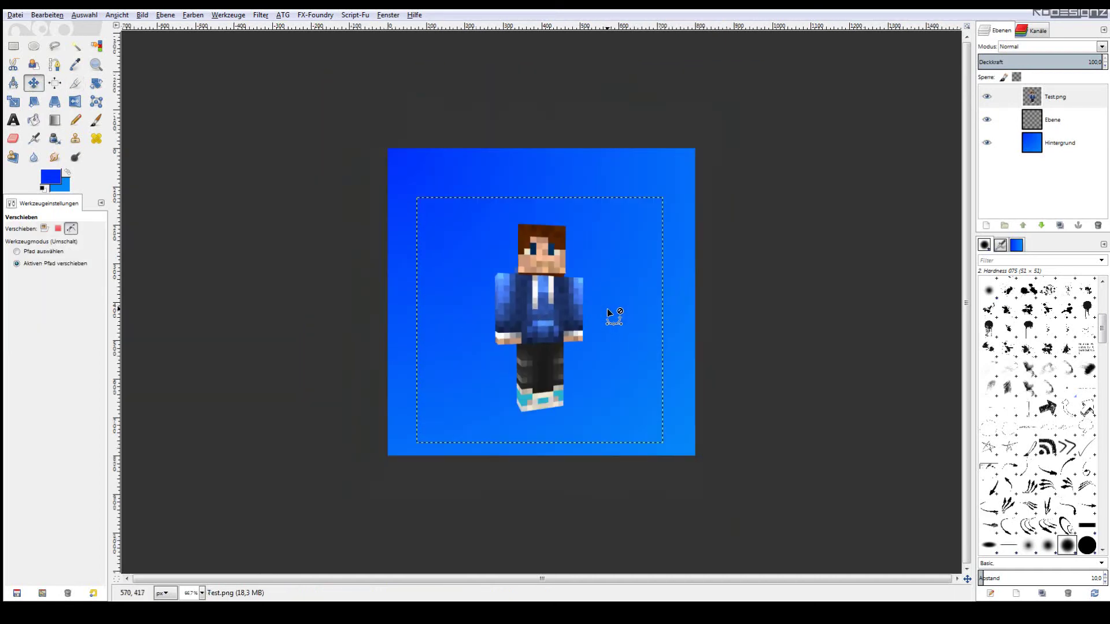
scroll(610, 311, "up", 1)
scroll(608, 312, "up", 1)
scroll(608, 314, "down", 1)
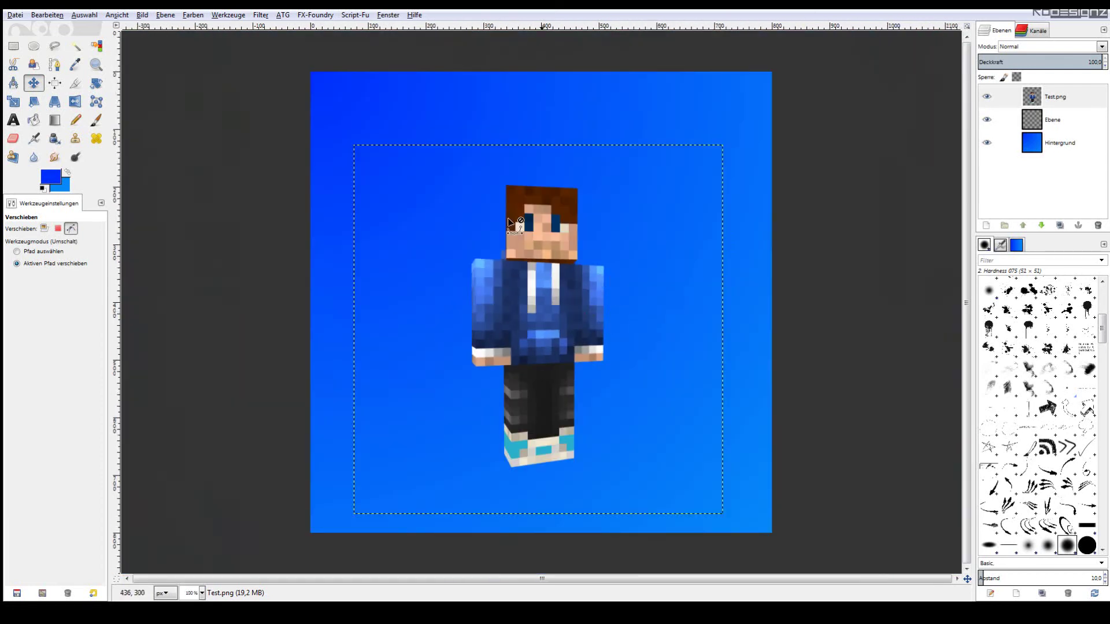
scroll(520, 211, "down", 1)
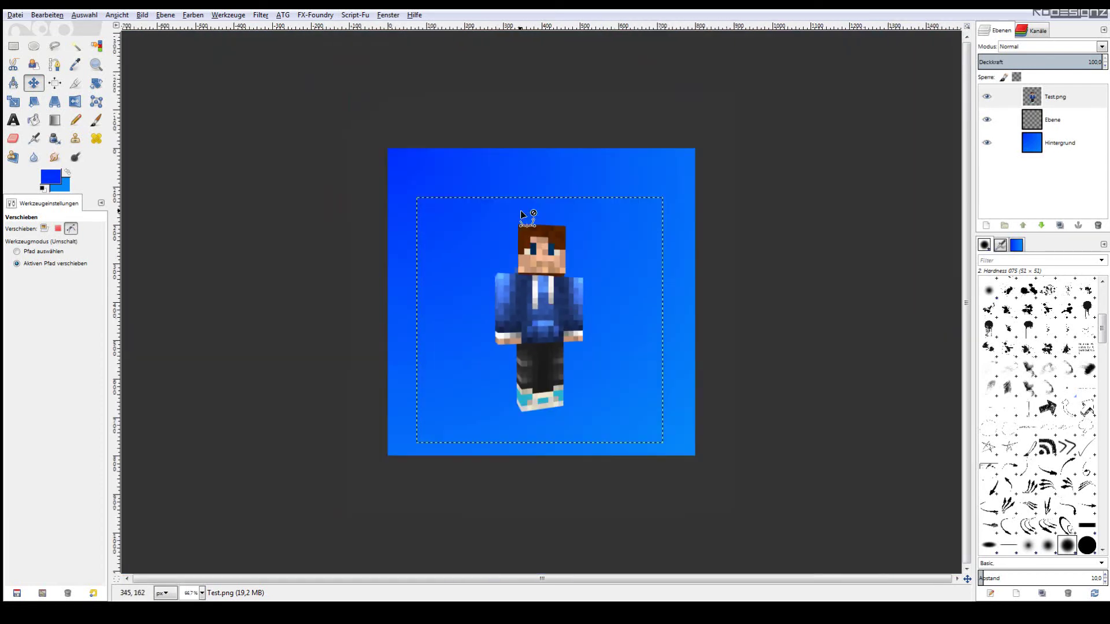
Scale the Test.png skin layer up to 1476 × 1476 px, keeping proportions, and apply Skalieren
left_click(13, 101)
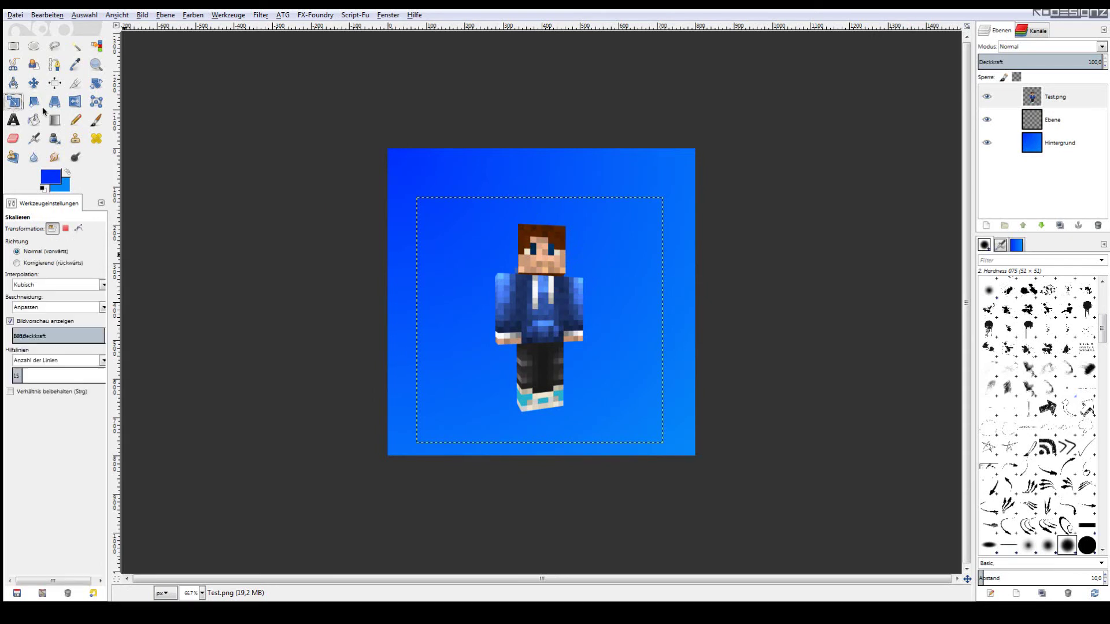
scroll(482, 239, "down", 2)
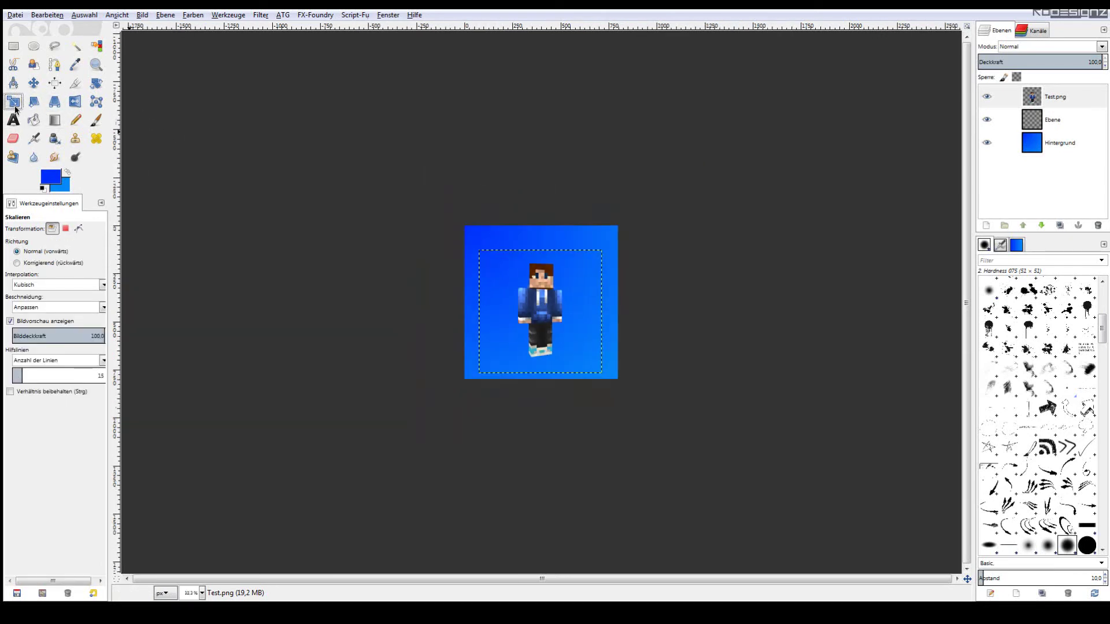
scroll(488, 237, "down", 2)
left_click(506, 271)
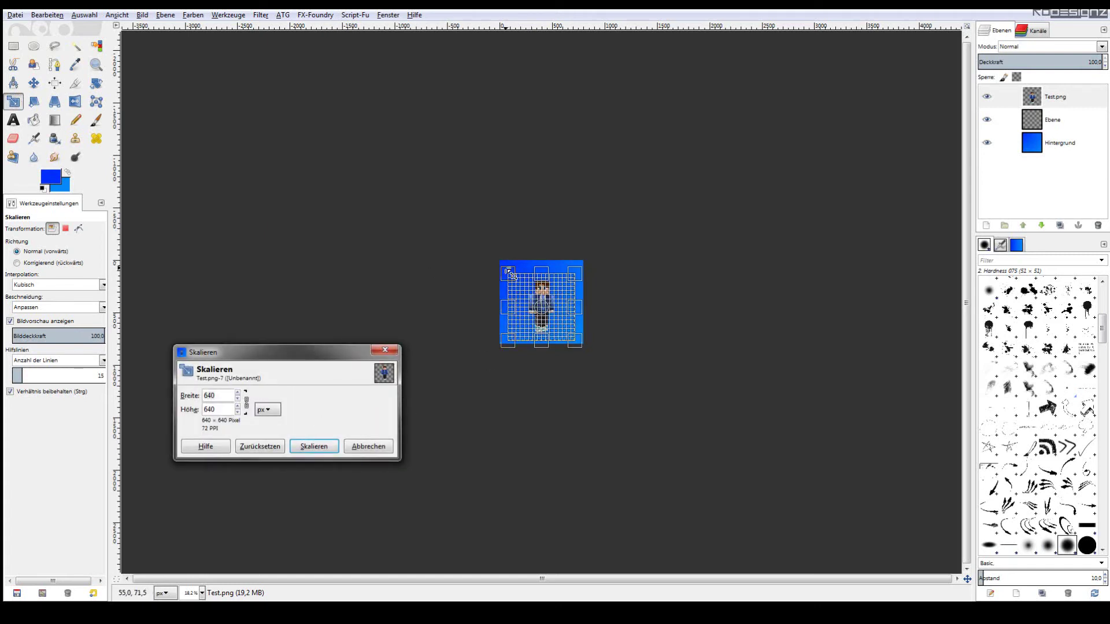
left_click_drag(509, 271, 389, 191)
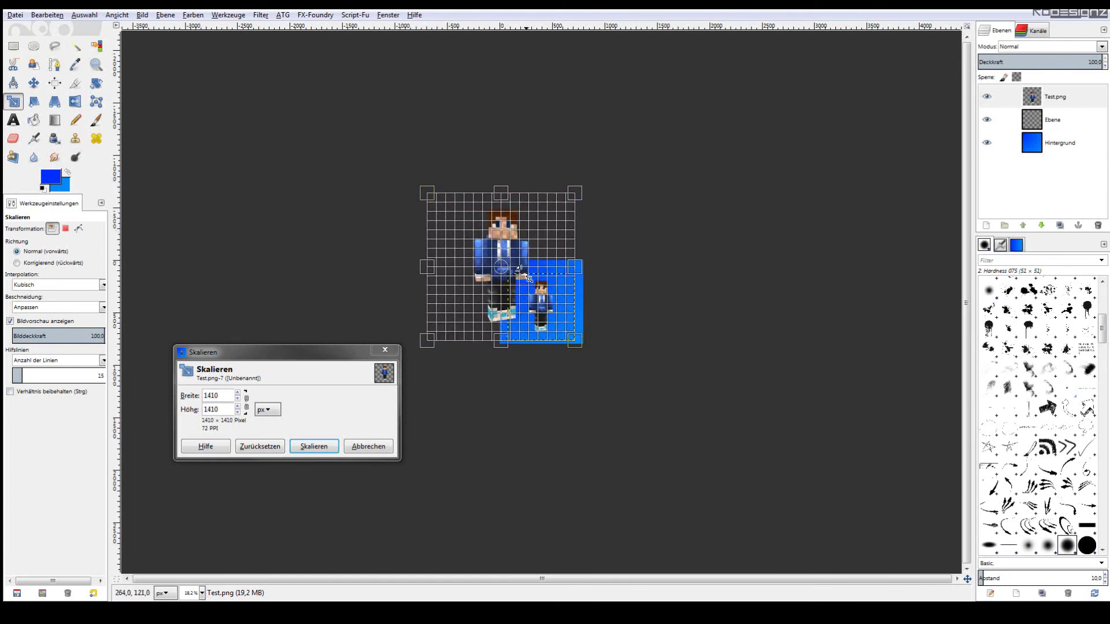
mouse_move(514, 273)
left_mouse_down()
mouse_move(552, 301)
mouse_move(548, 327)
left_mouse_up()
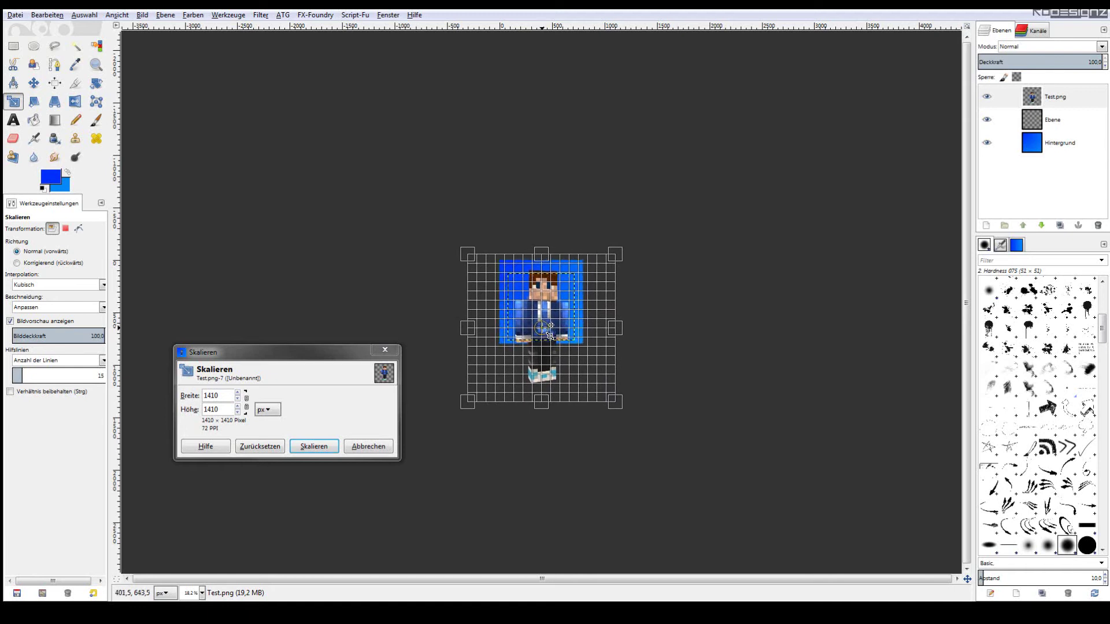
left_click_drag(469, 258, 496, 273)
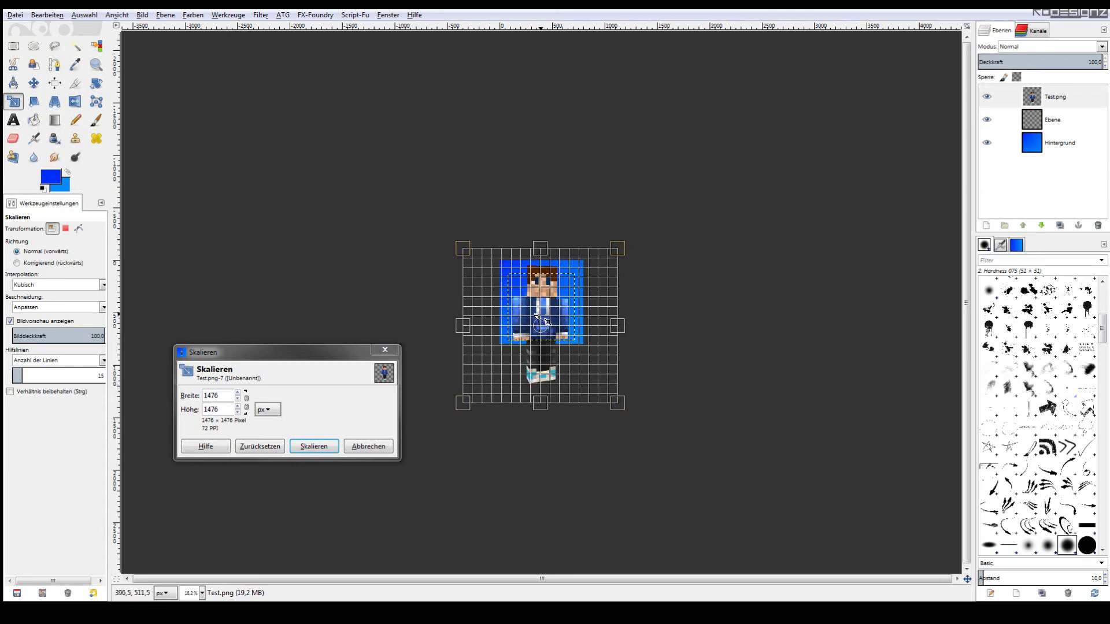
left_click_drag(541, 326, 541, 330)
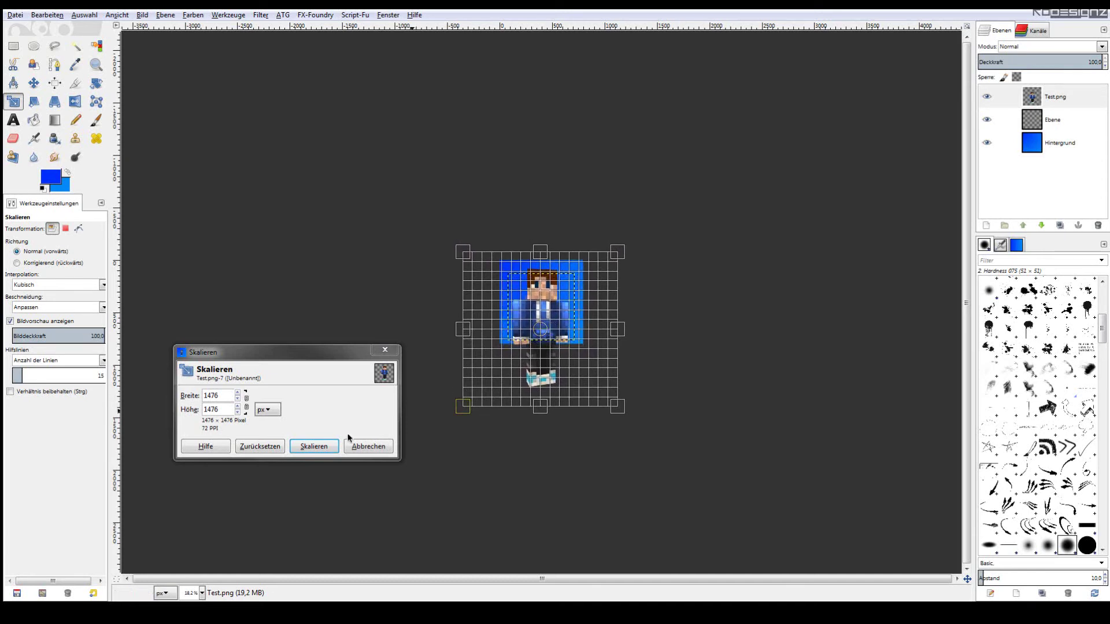
left_click(314, 446)
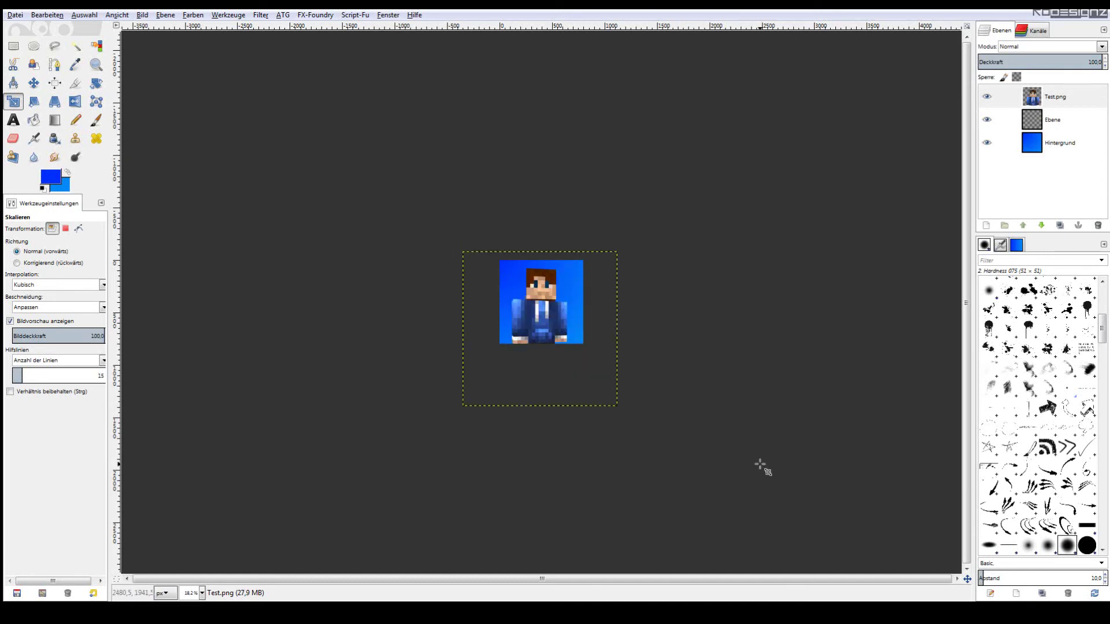
scroll(719, 433, "up", 2)
scroll(719, 430, "up", 1)
scroll(718, 431, "up", 1)
scroll(719, 432, "down", 1)
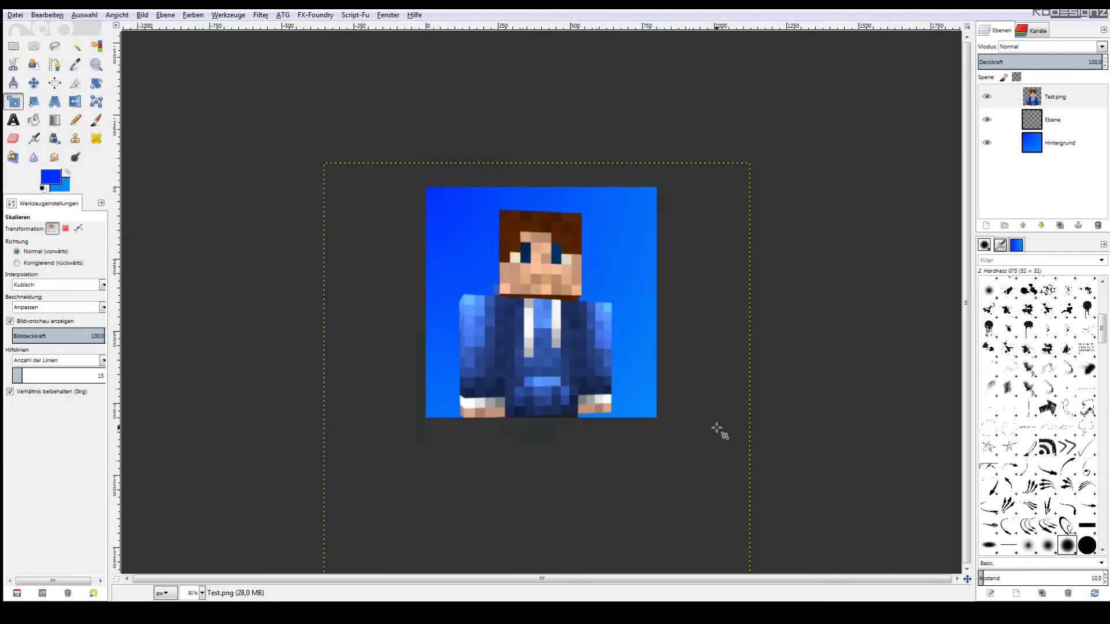
scroll(677, 367, "down", 1)
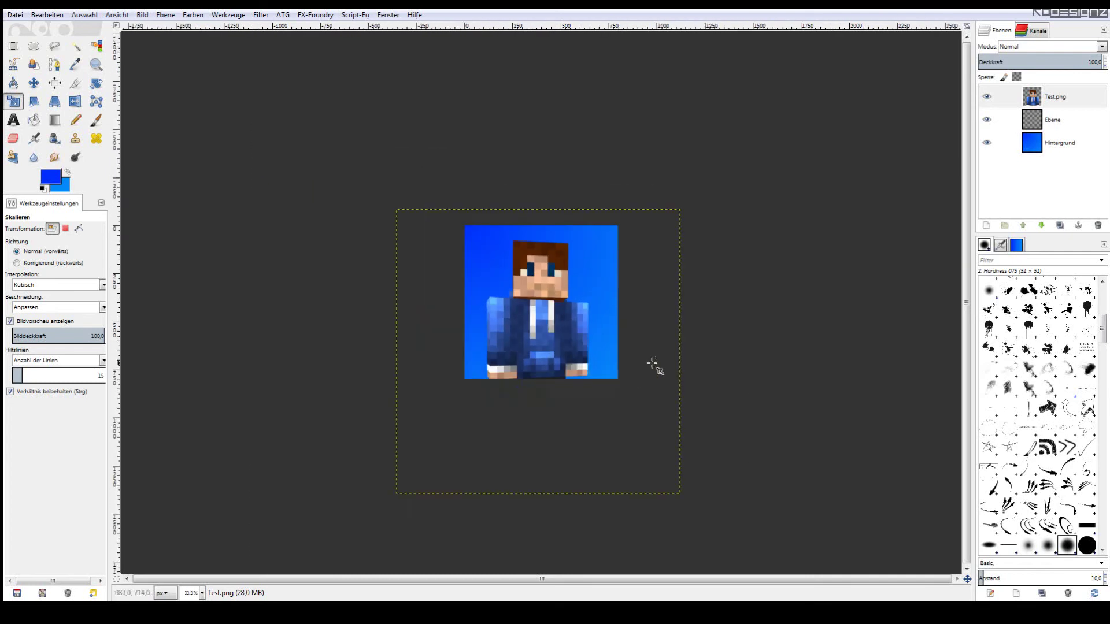
left_click(33, 83)
left_click_drag(568, 341, 574, 341)
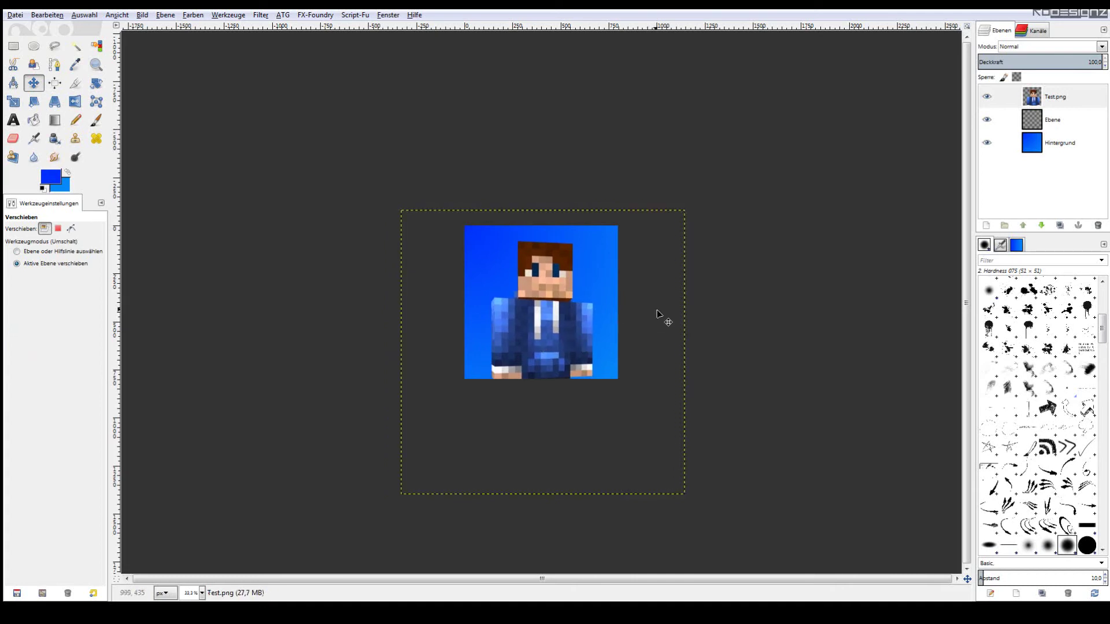
scroll(820, 334, "down", 1)
scroll(821, 334, "down", 3)
scroll(821, 334, "up", 4)
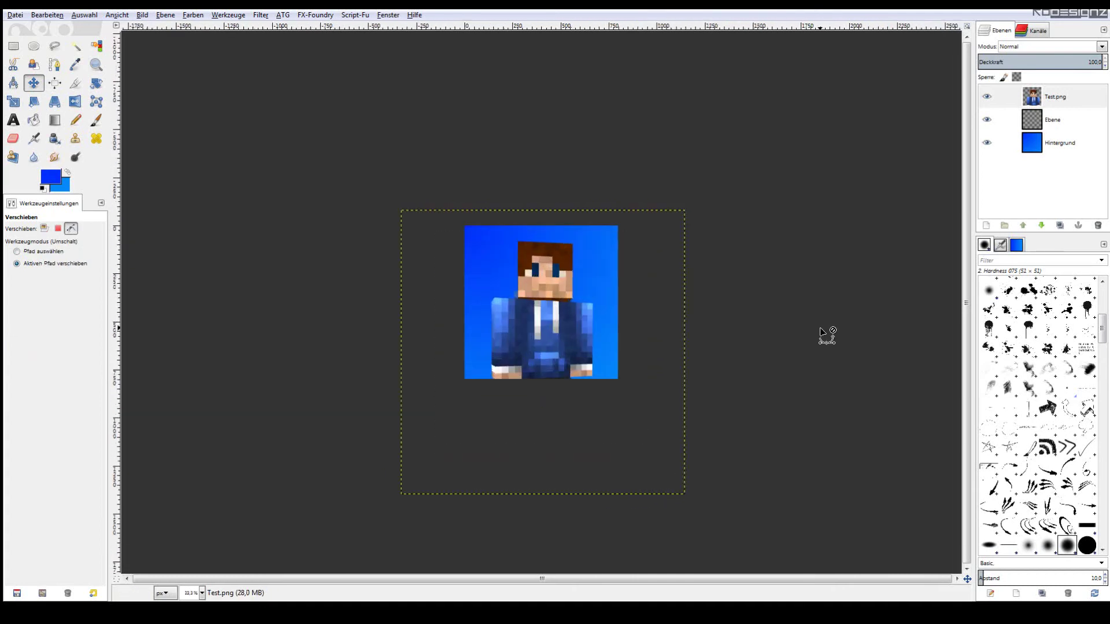
scroll(821, 334, "up", 2)
scroll(820, 329, "up", 2)
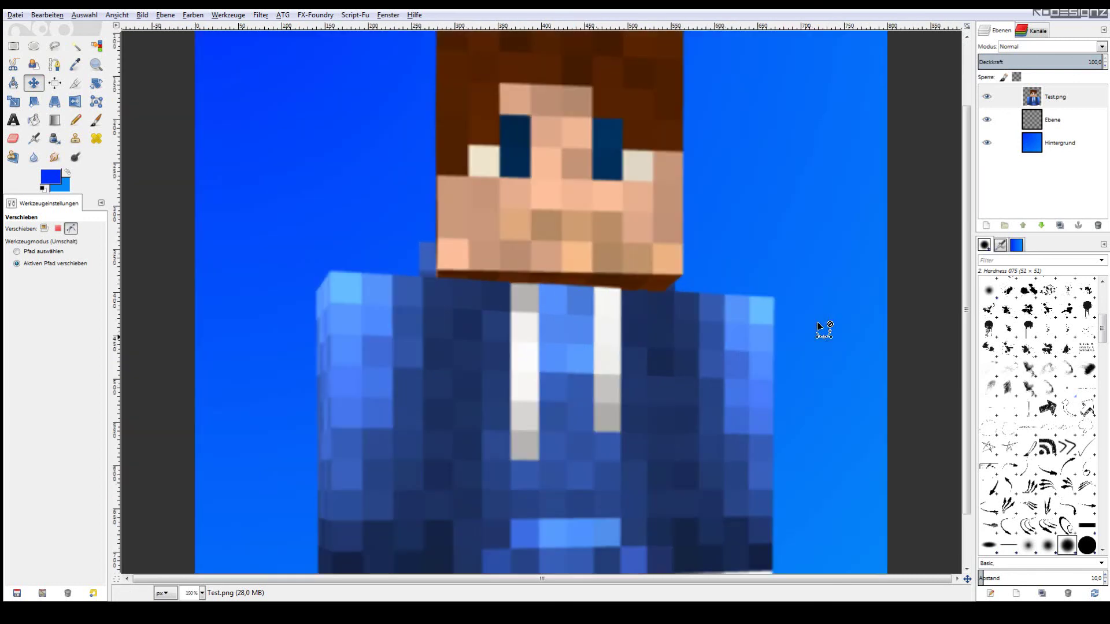
scroll(819, 329, "down", 3)
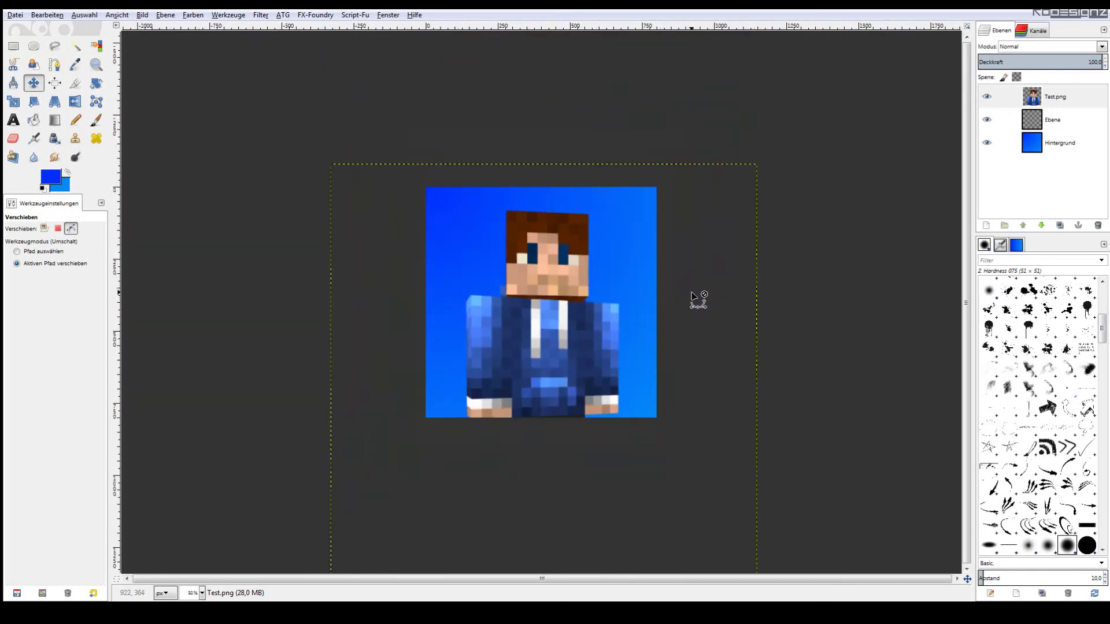
scroll(693, 297, "down", 1)
scroll(693, 296, "down", 3)
scroll(693, 296, "down", 1)
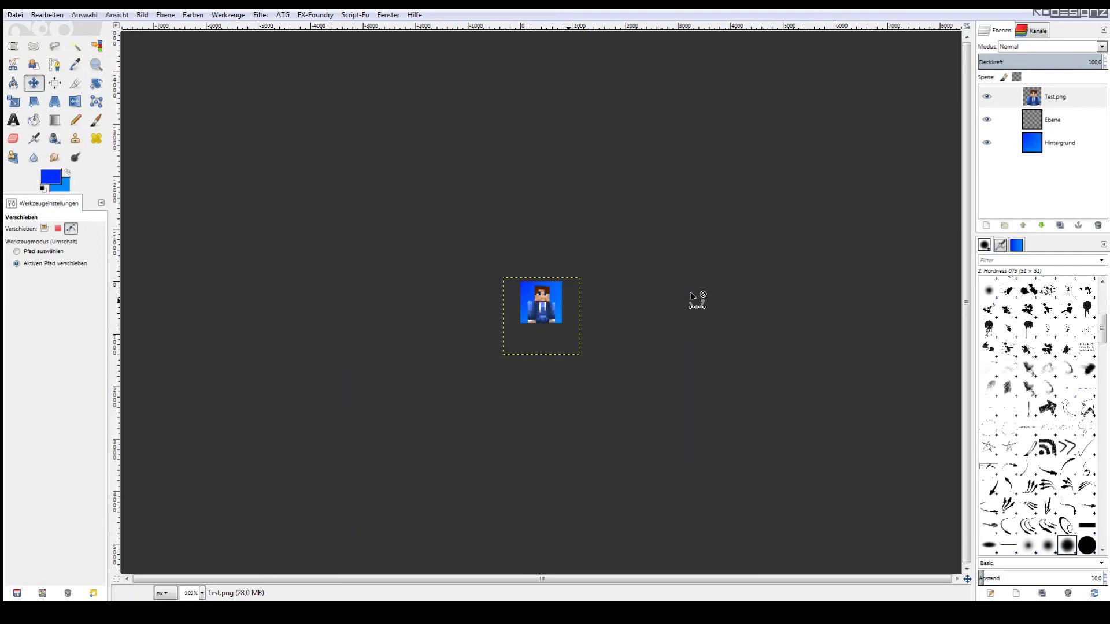
scroll(693, 297, "up", 2)
scroll(693, 296, "up", 1)
scroll(693, 296, "up", 1)
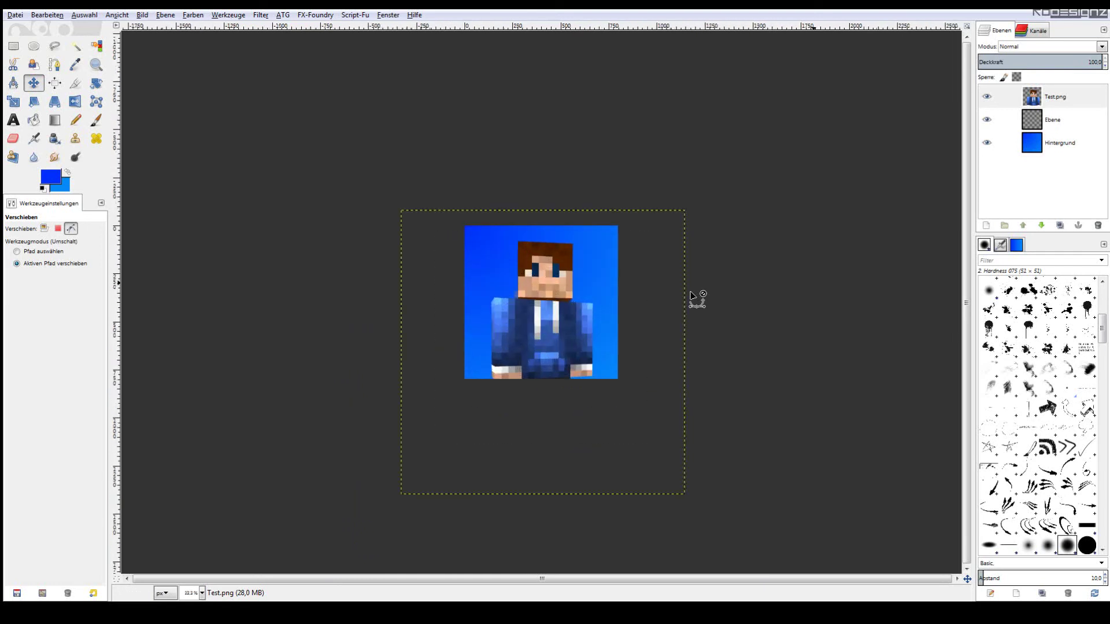
scroll(693, 297, "up", 1)
scroll(693, 297, "up", 1)
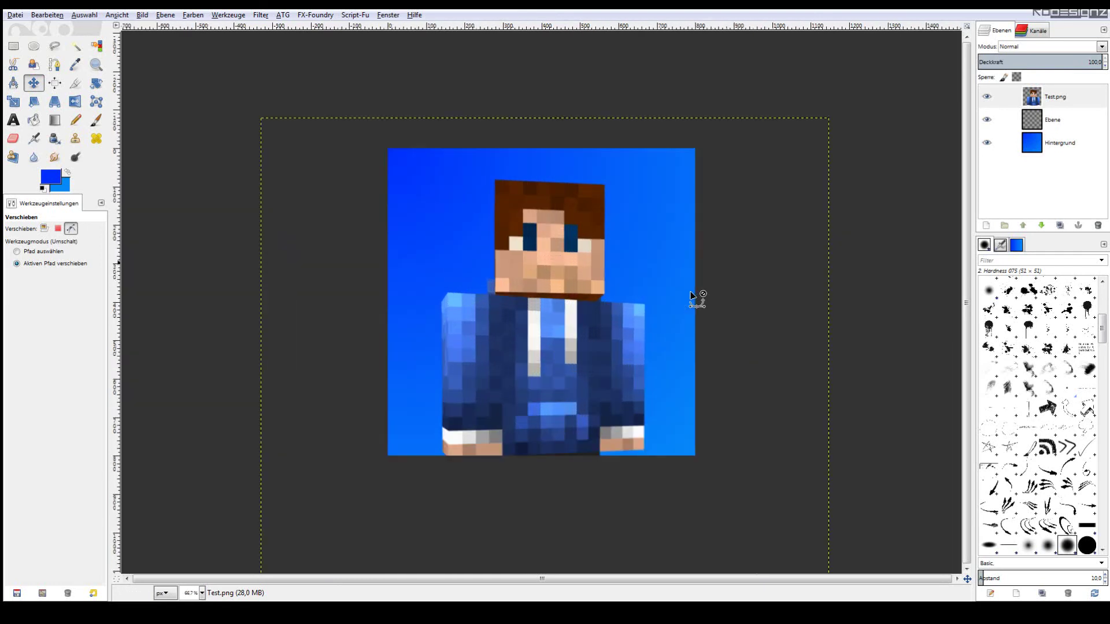
scroll(692, 296, "down", 2)
scroll(693, 297, "down", 4)
scroll(693, 295, "down", 2)
scroll(693, 296, "up", 2)
scroll(693, 297, "up", 1)
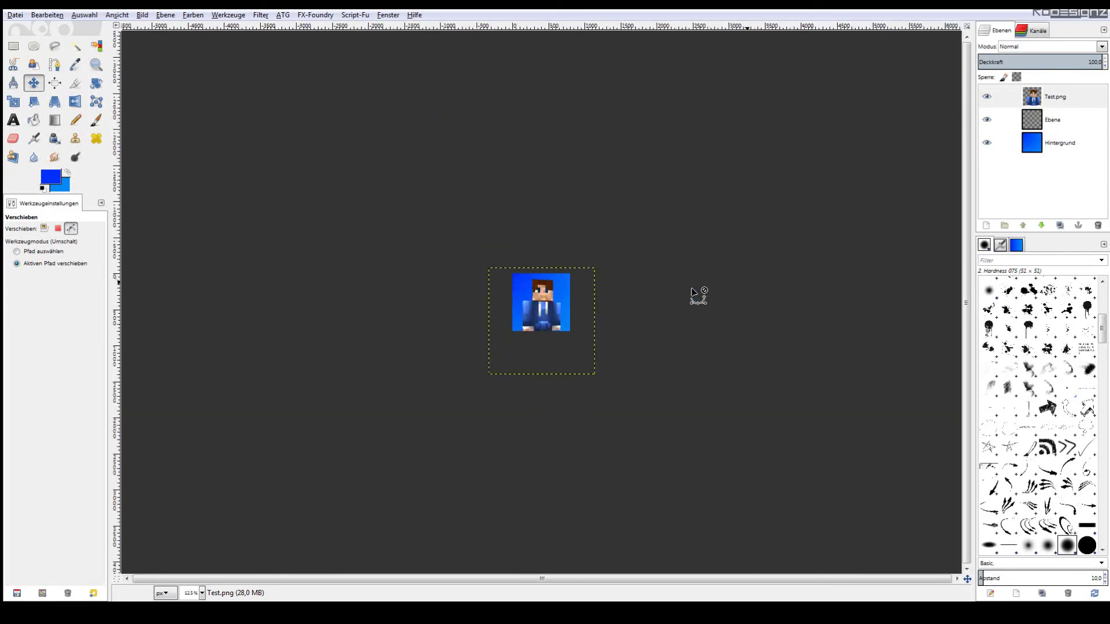
scroll(693, 297, "up", 1)
scroll(693, 291, "down", 2)
scroll(693, 290, "down", 2)
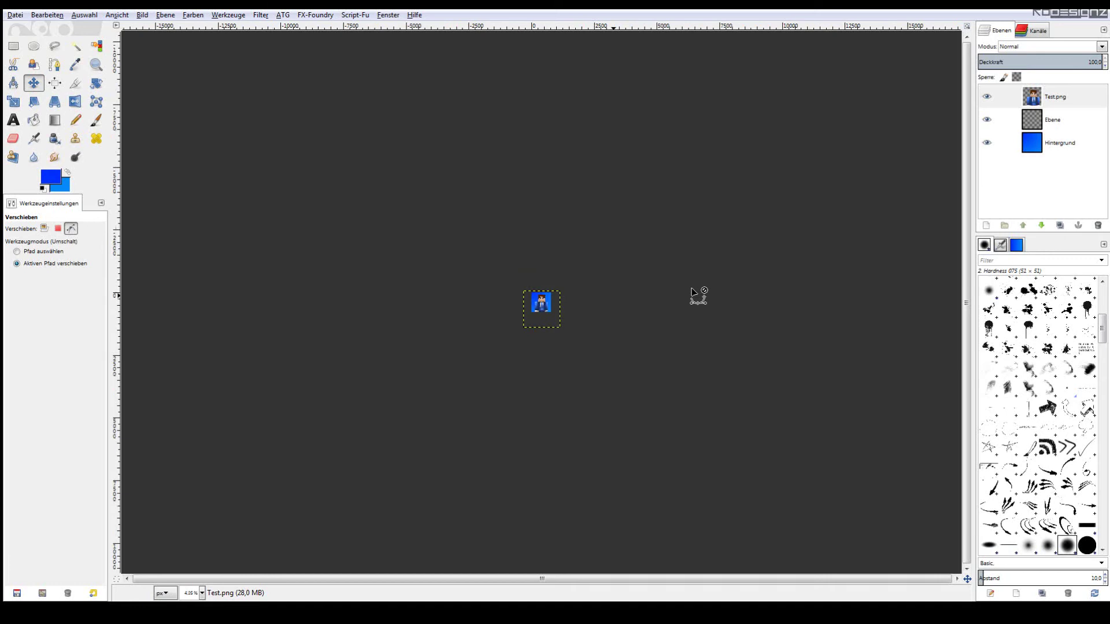
scroll(669, 273, "down", 1)
scroll(667, 272, "up", 6)
scroll(671, 272, "up", 2)
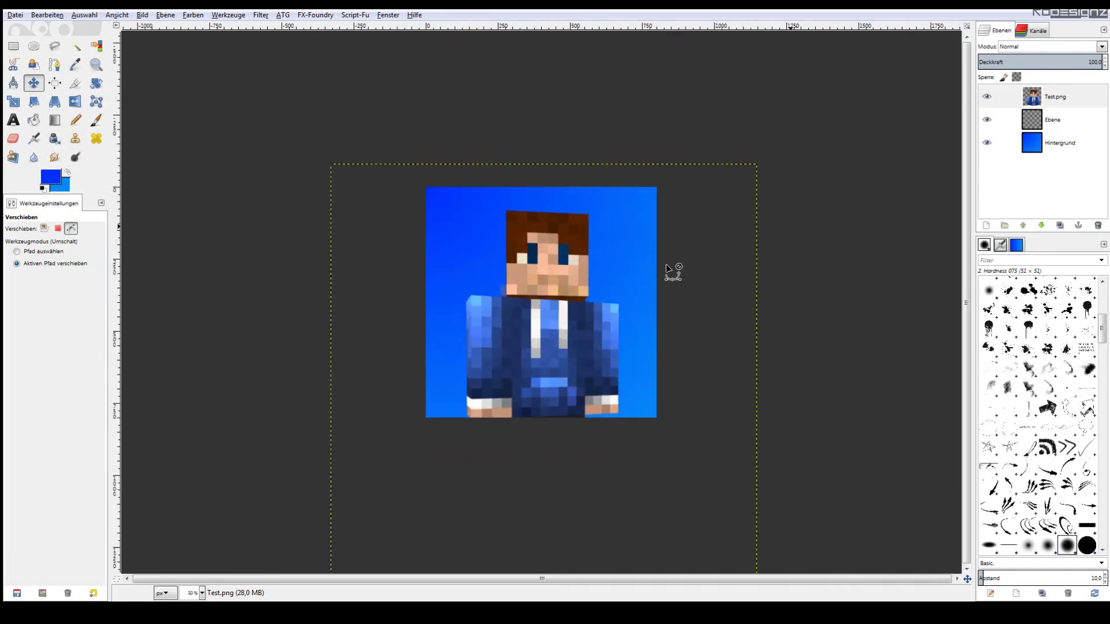
Select the Ebene layer, switch to the Gradient tool, and set the foreground colour to white
left_click(1072, 125)
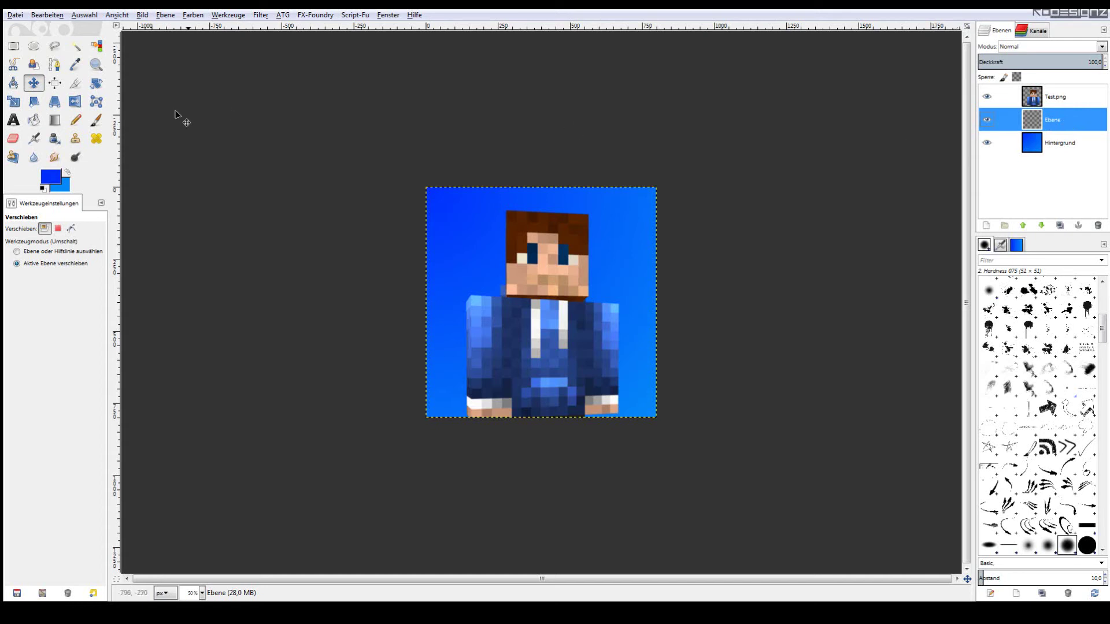
left_click(54, 119)
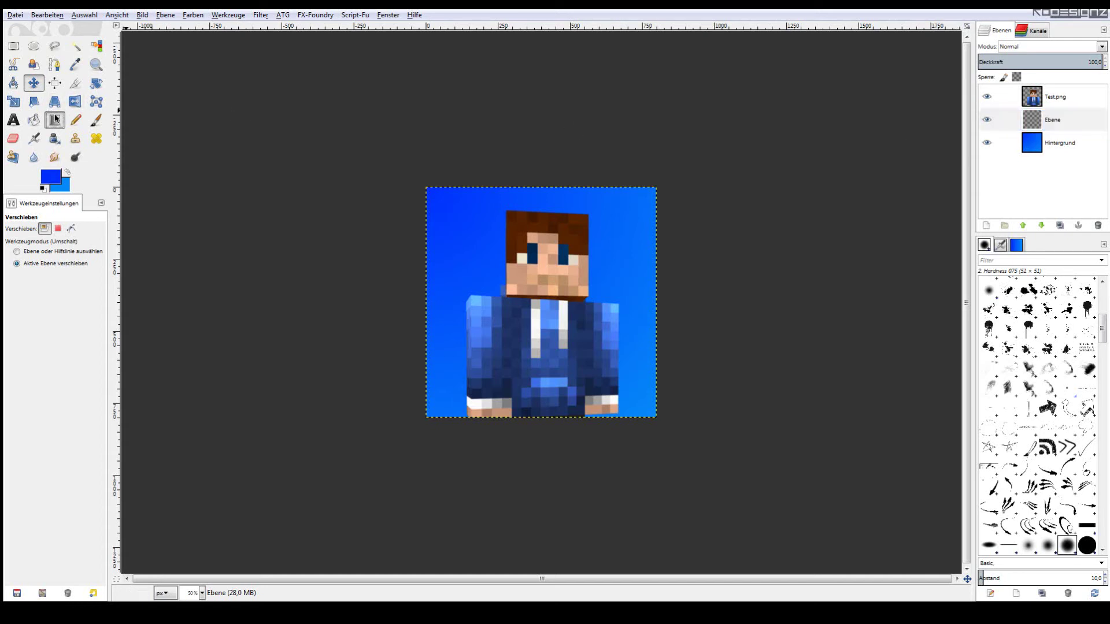
left_click(53, 177)
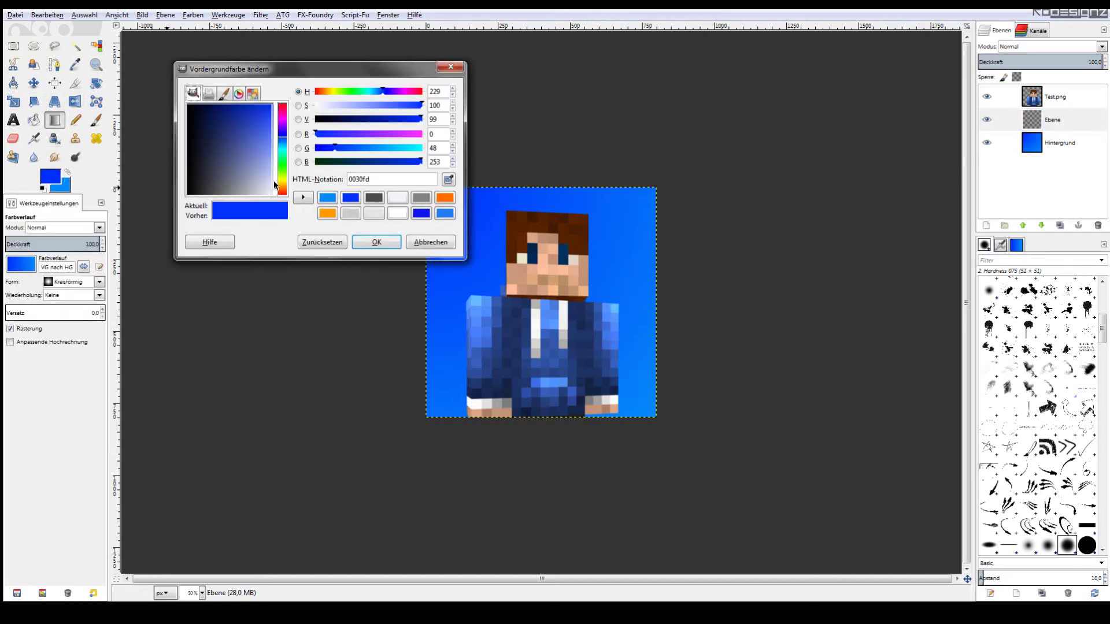
left_click_drag(250, 197, 286, 200)
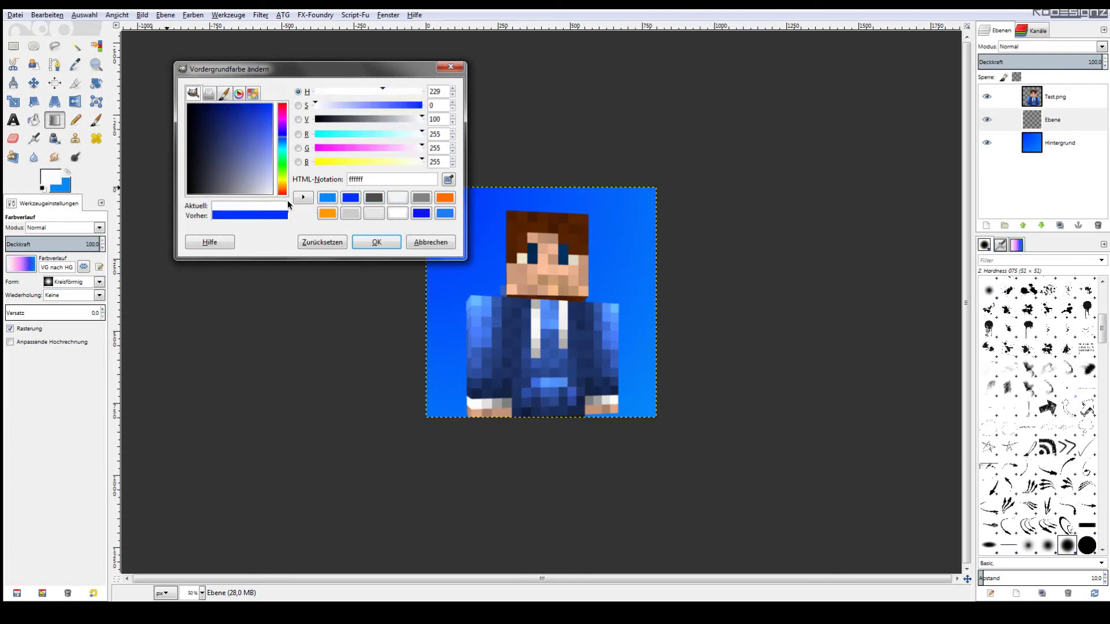
left_click(379, 243)
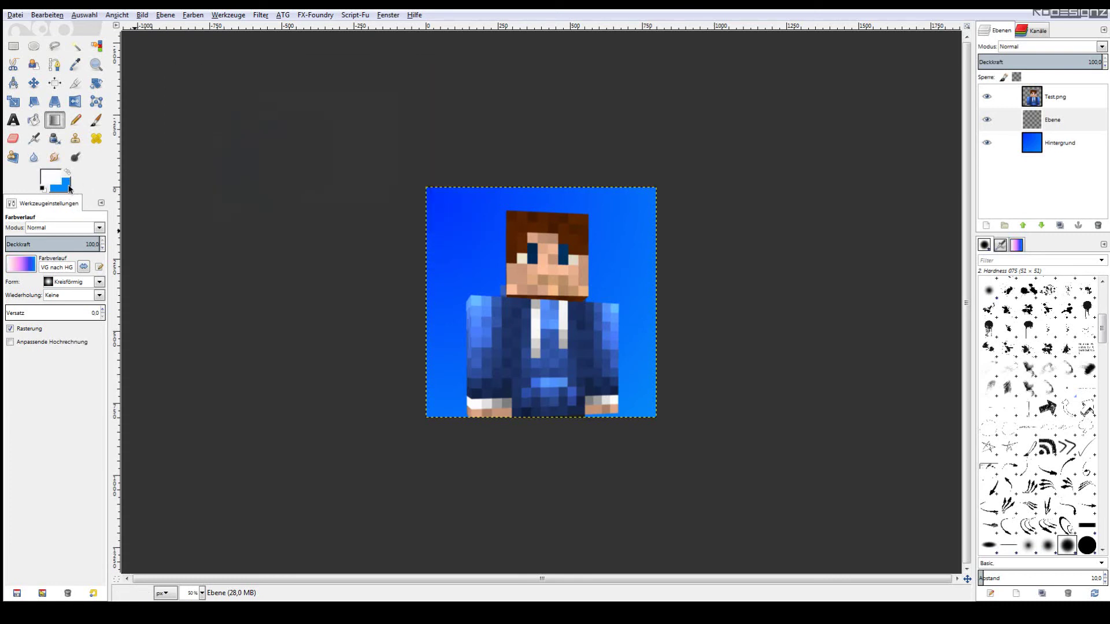
Paint a VG nach Transparent radial glow outward from the image centre and nudge it
left_click(22, 264)
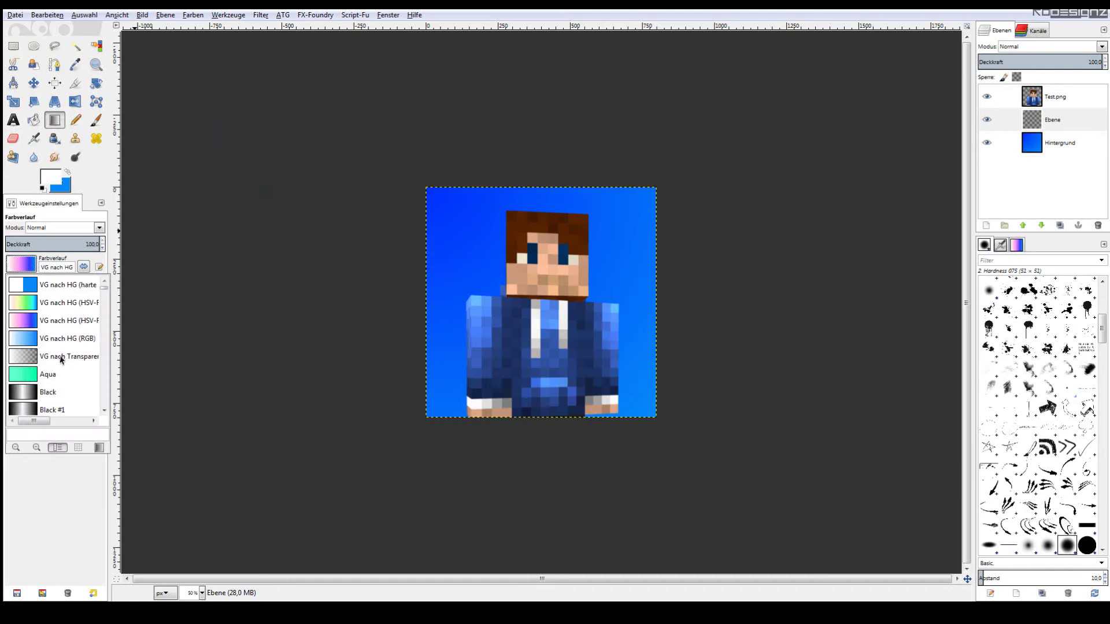
left_click(19, 265)
double_click(56, 358)
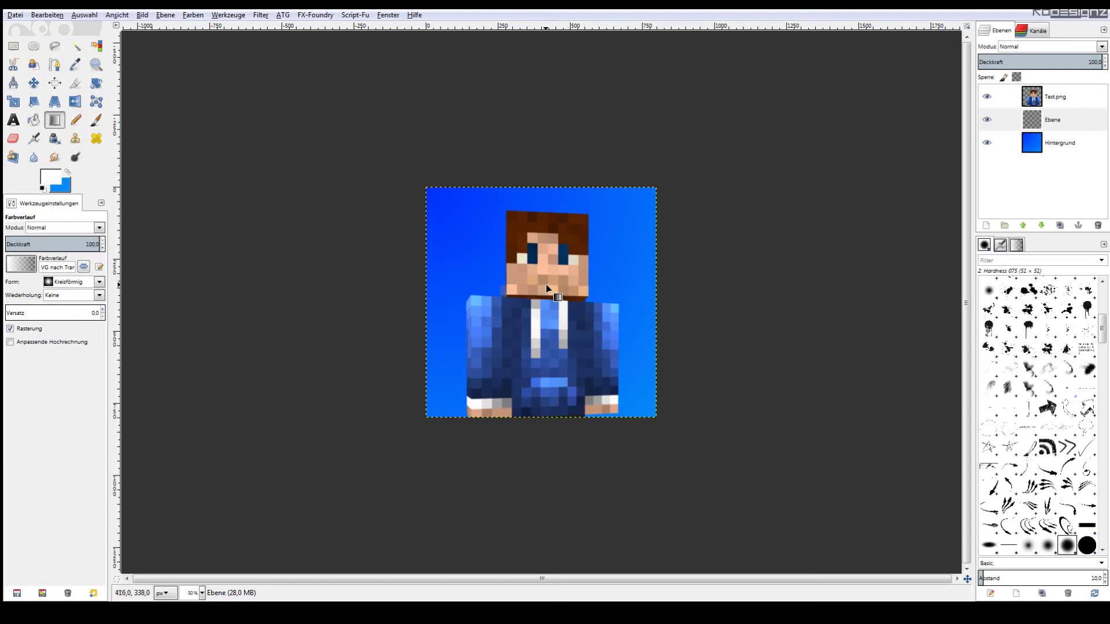
left_click_drag(547, 286, 706, 286)
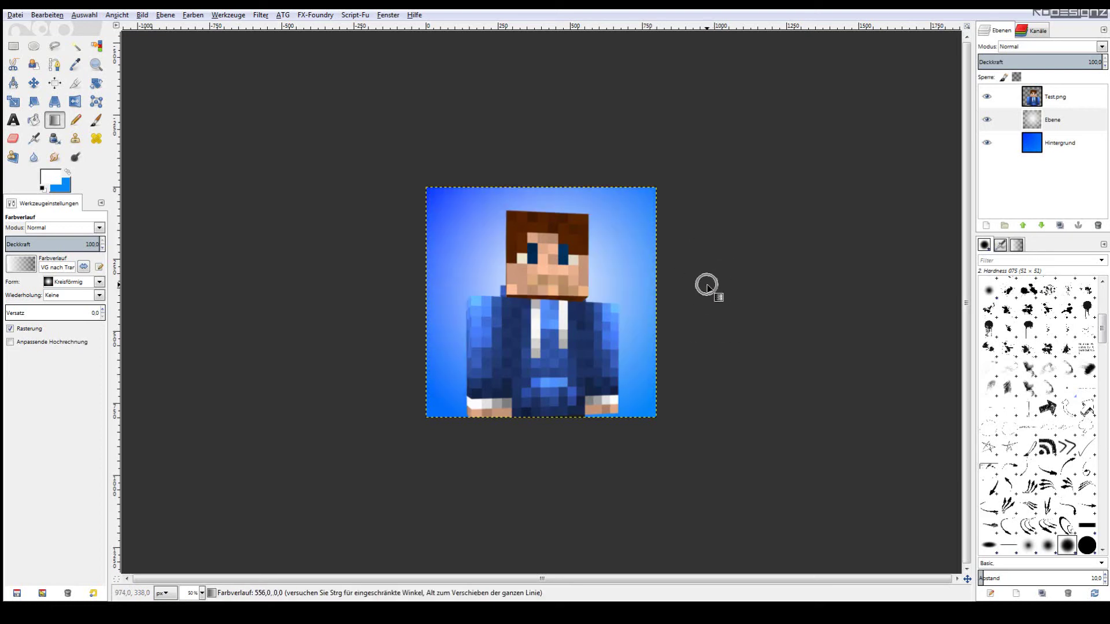
left_click(33, 83)
left_click_drag(545, 272, 544, 272)
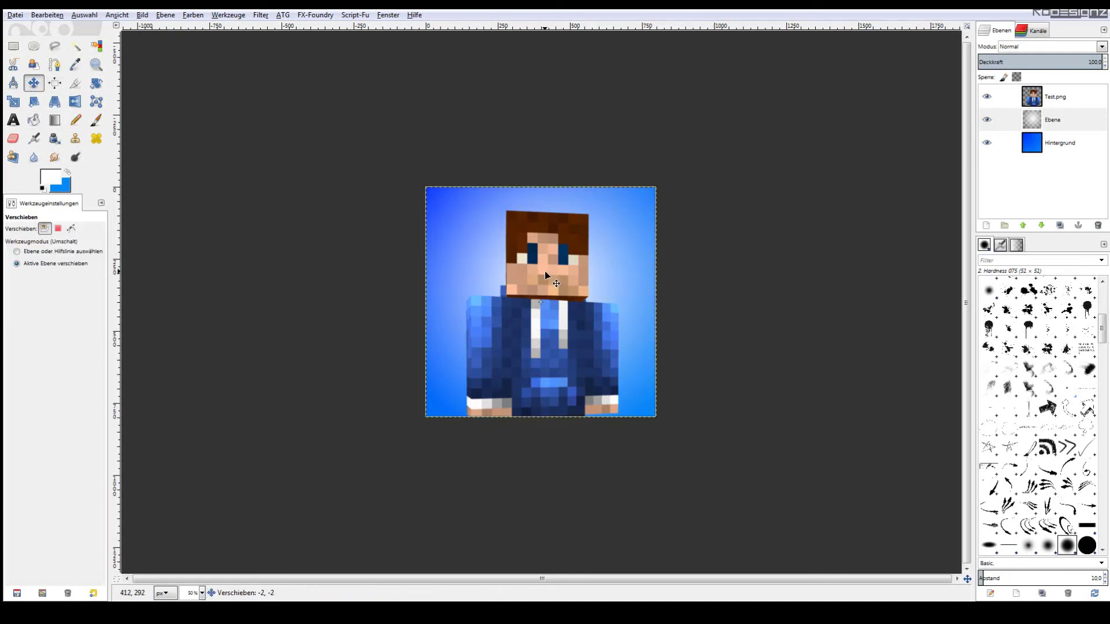
Try Überlagern blend mode on the glow layer, then revert it to Normal
left_click(1058, 48)
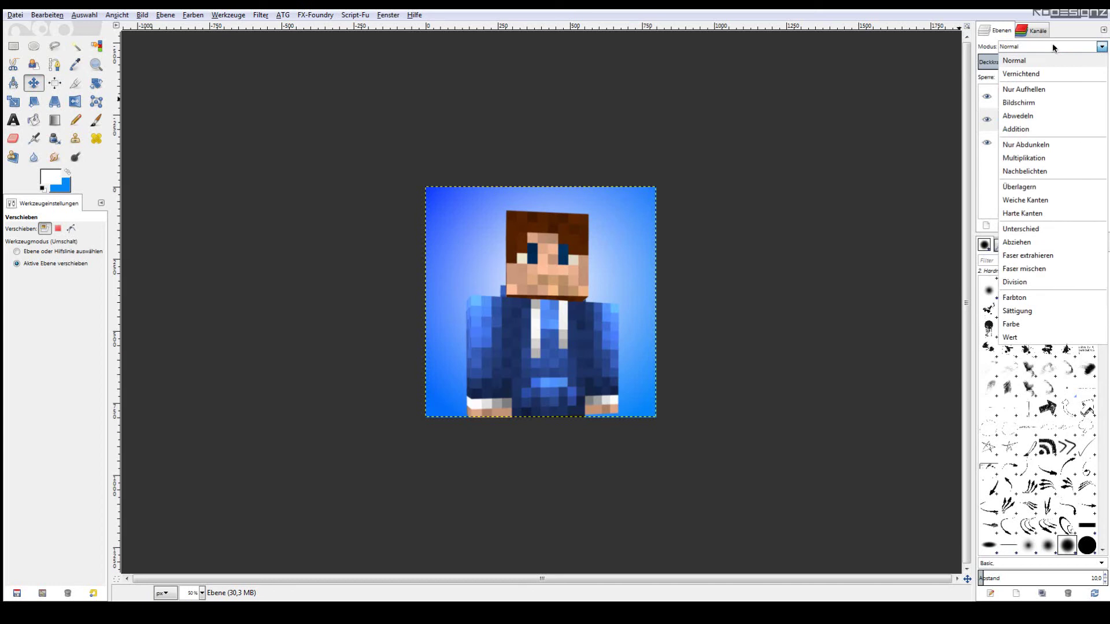
left_click(1038, 42)
left_click(1028, 48)
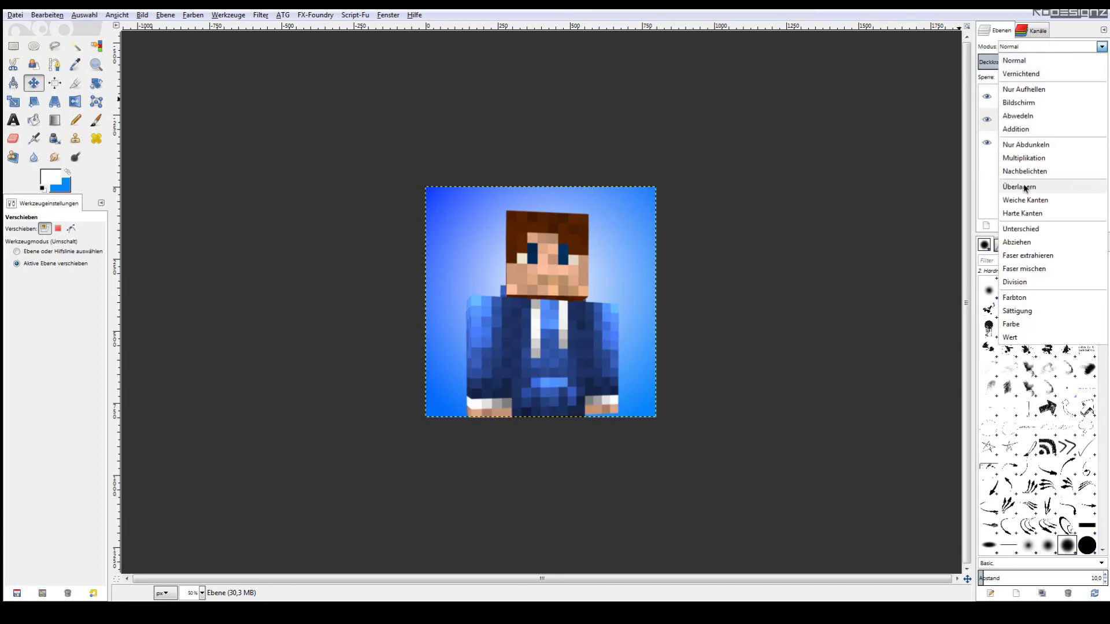
left_click(1022, 186)
left_click(1022, 49)
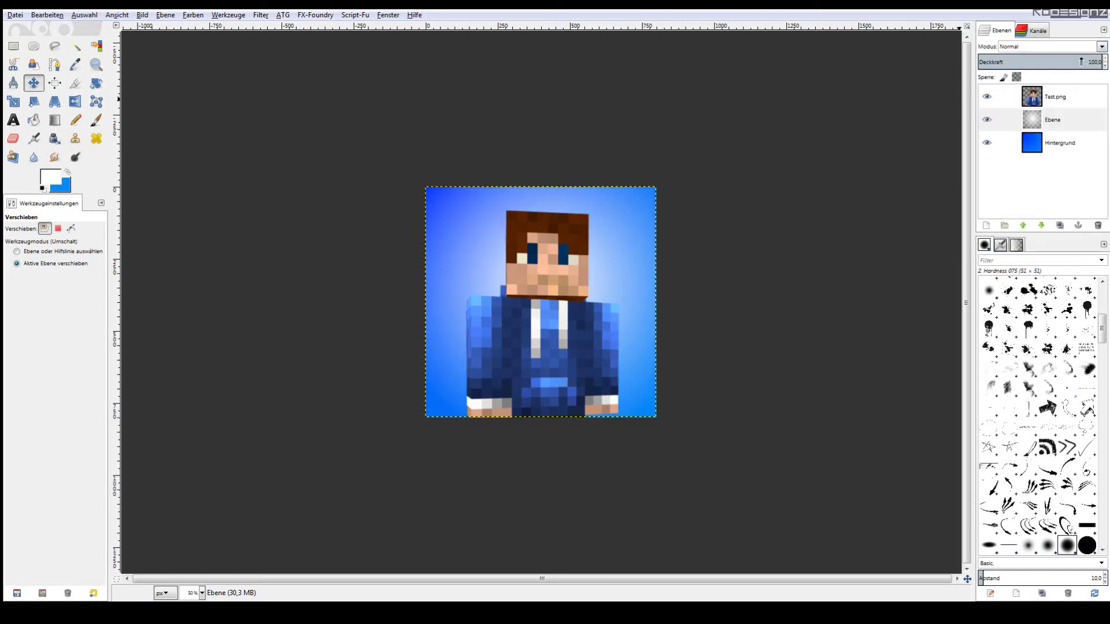
Lower the Ebene glow layer's opacity to 58.8
left_click(1051, 119)
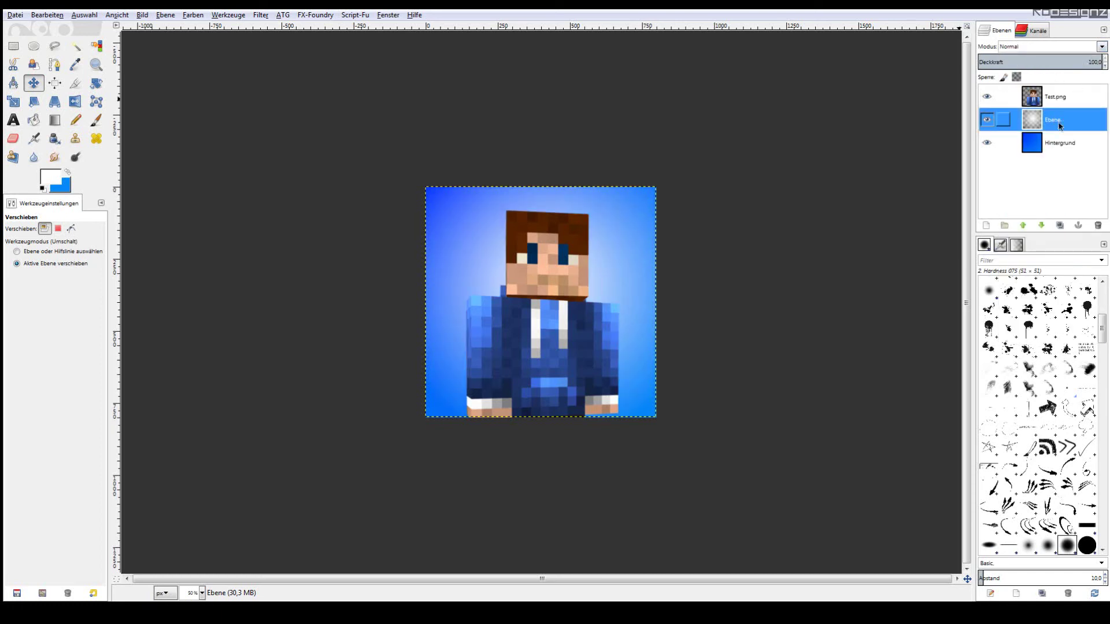
mouse_move(1082, 62)
left_mouse_down()
mouse_move(1059, 54)
mouse_move(1051, 63)
left_mouse_up()
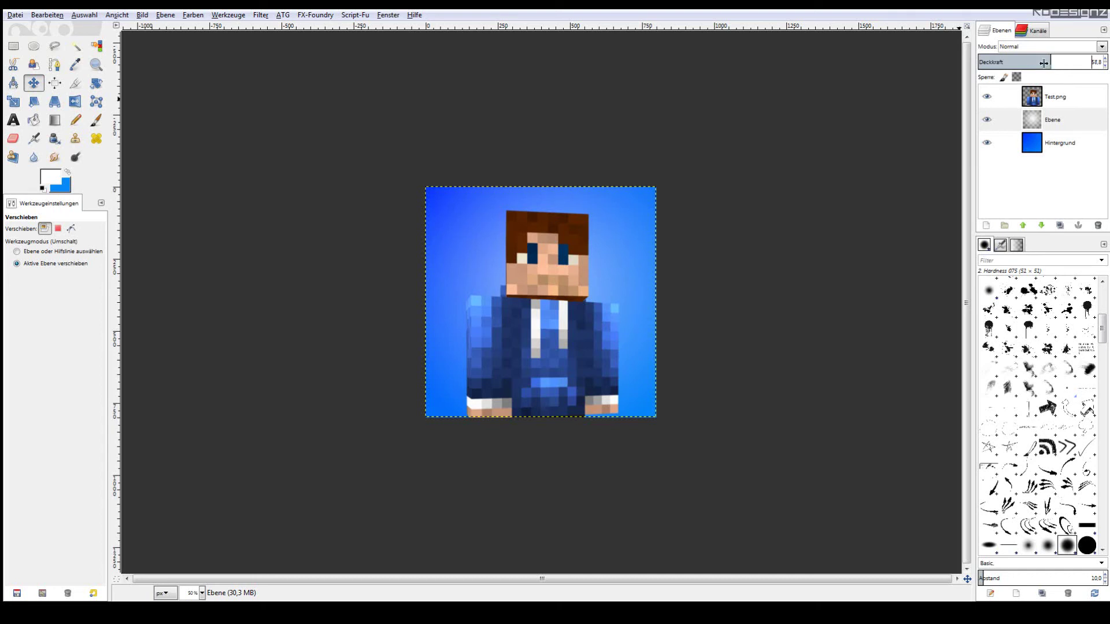
left_click(13, 45)
left_click(618, 281)
scroll(619, 282, "down", 2)
scroll(619, 282, "up", 1)
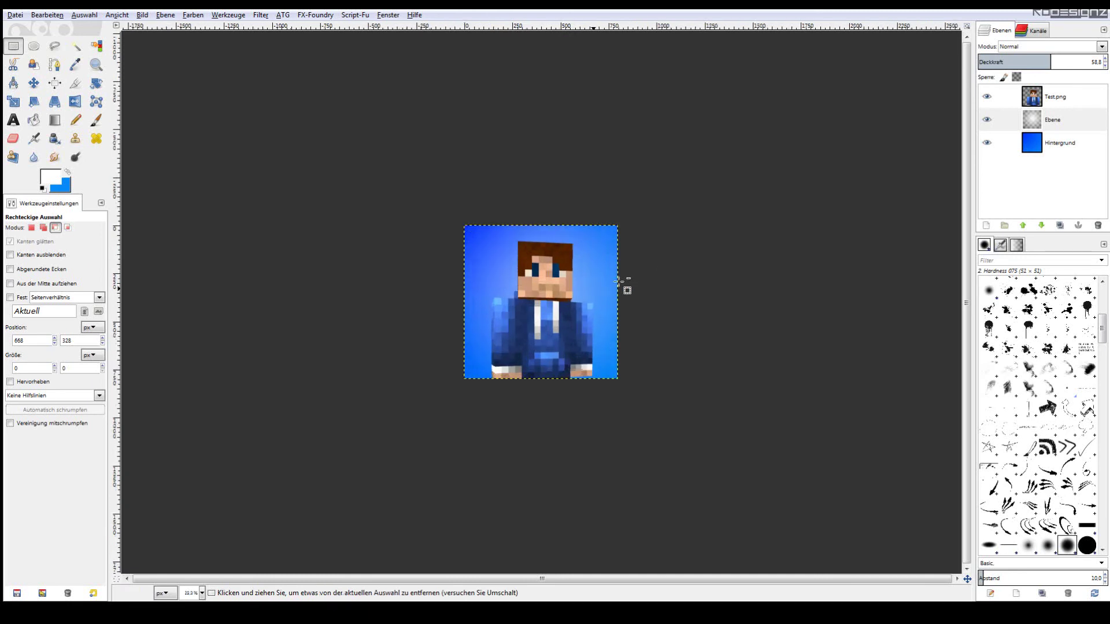
scroll(619, 281, "up", 1)
scroll(561, 248, "up", 1)
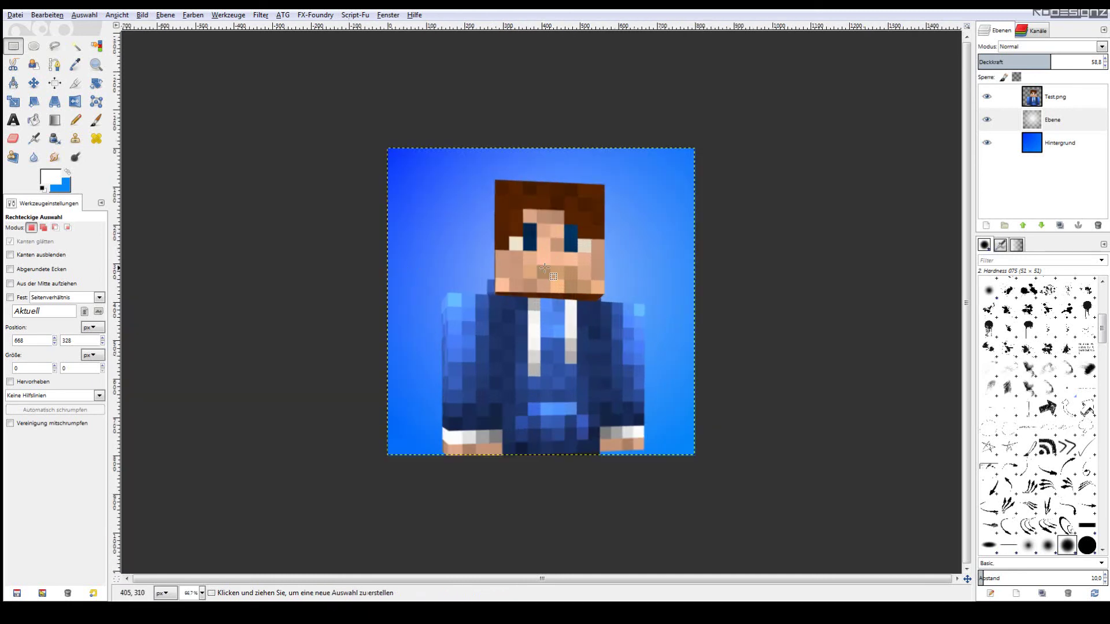
scroll(562, 248, "down", 1)
scroll(546, 266, "down", 2)
scroll(546, 267, "down", 1)
scroll(546, 266, "up", 2)
scroll(545, 267, "down", 1)
scroll(545, 266, "up", 1)
scroll(546, 266, "down", 1)
scroll(546, 267, "down", 2)
scroll(545, 266, "down", 2)
scroll(546, 267, "up", 3)
scroll(545, 267, "up", 2)
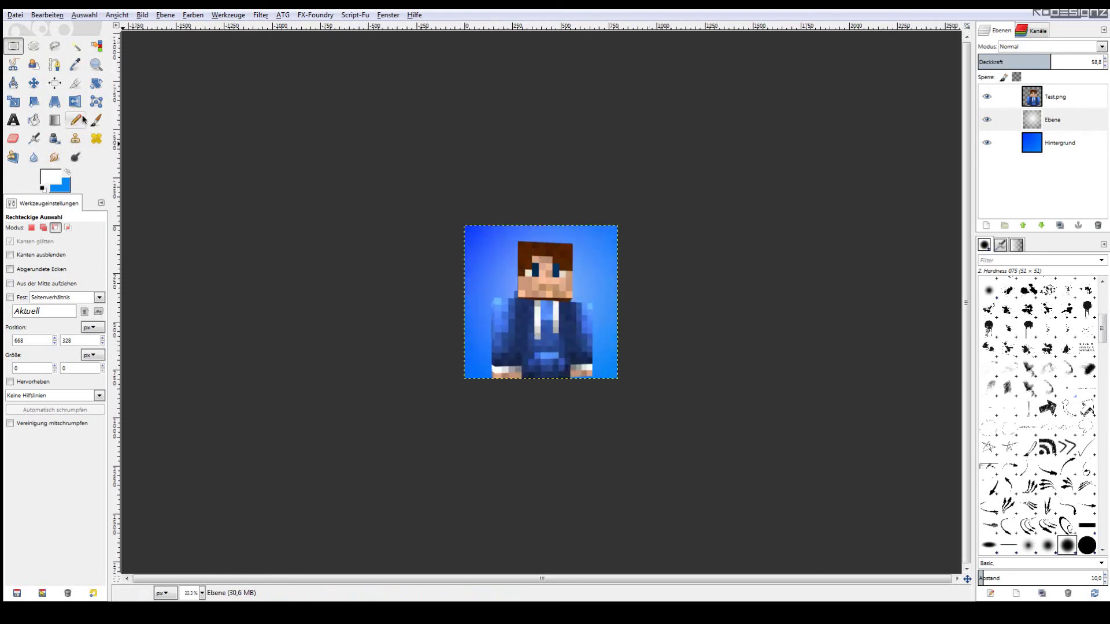
left_click(14, 121)
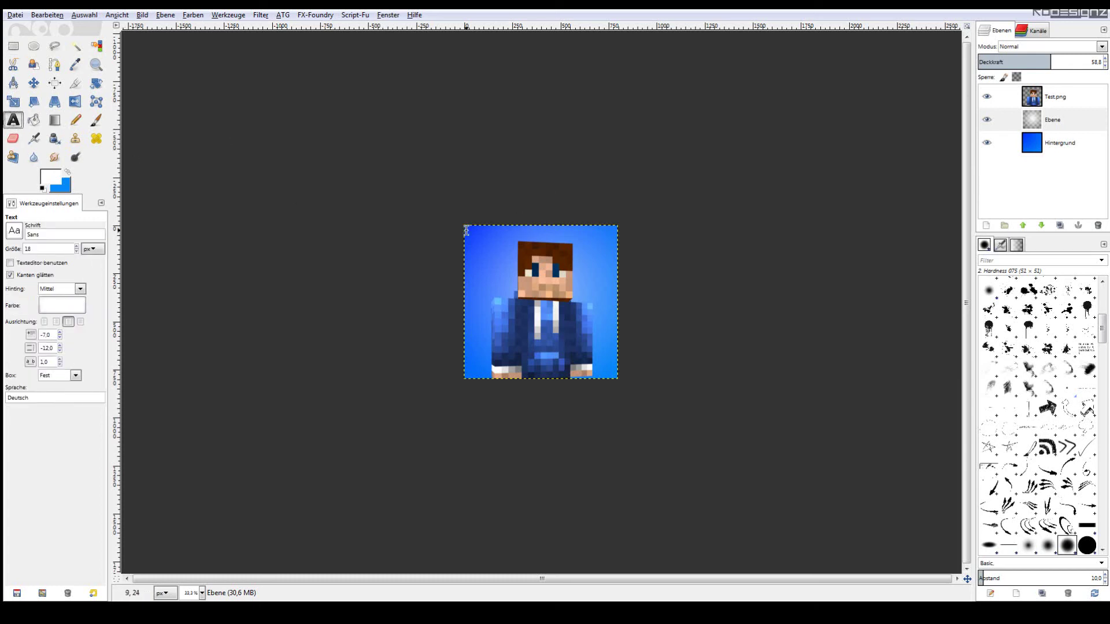
left_click_drag(464, 228, 618, 269)
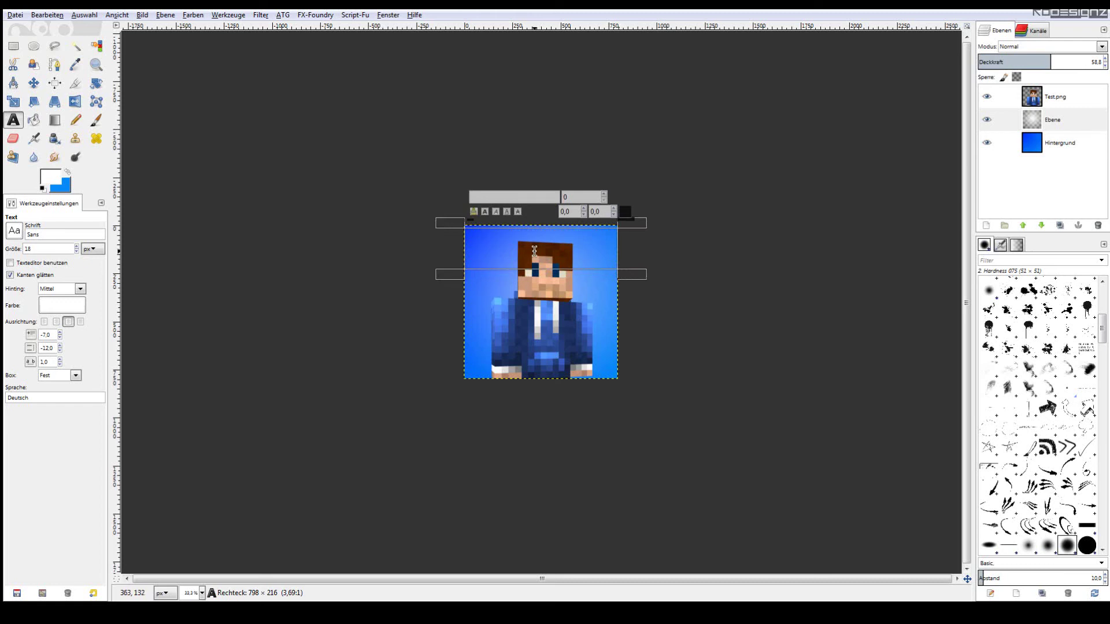
left_click(13, 46)
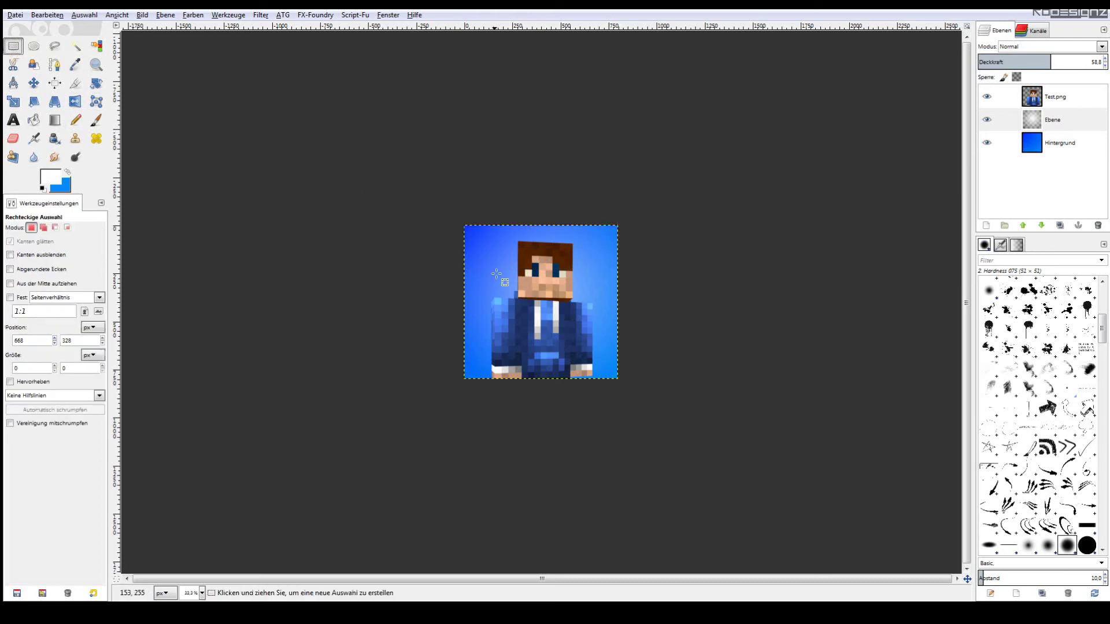
scroll(496, 272, "down", 1)
scroll(495, 273, "down", 2)
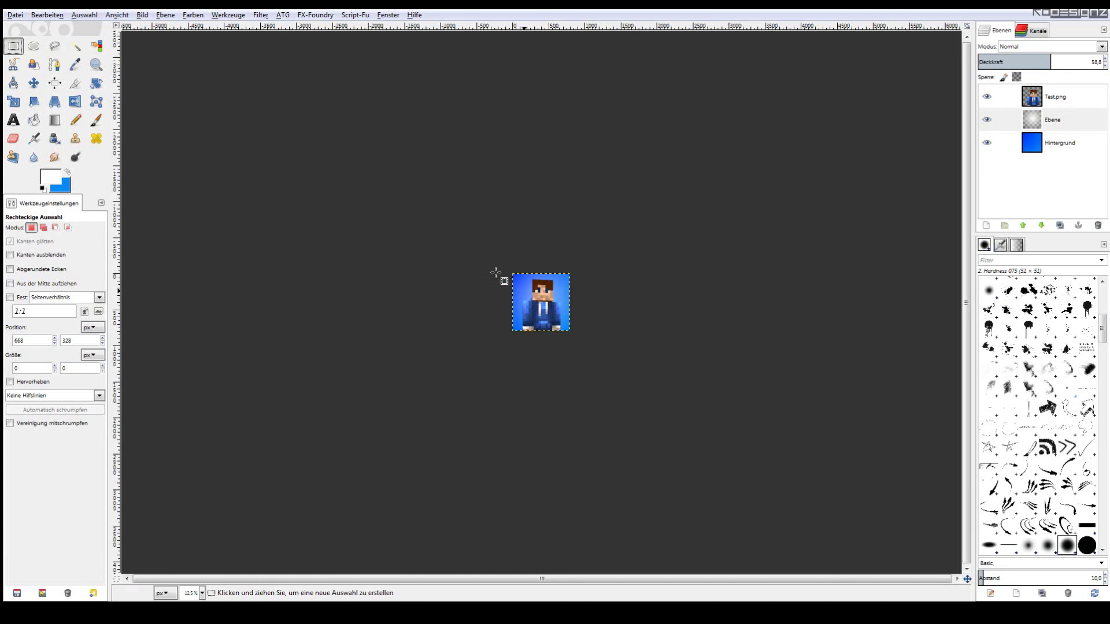
scroll(496, 272, "up", 4)
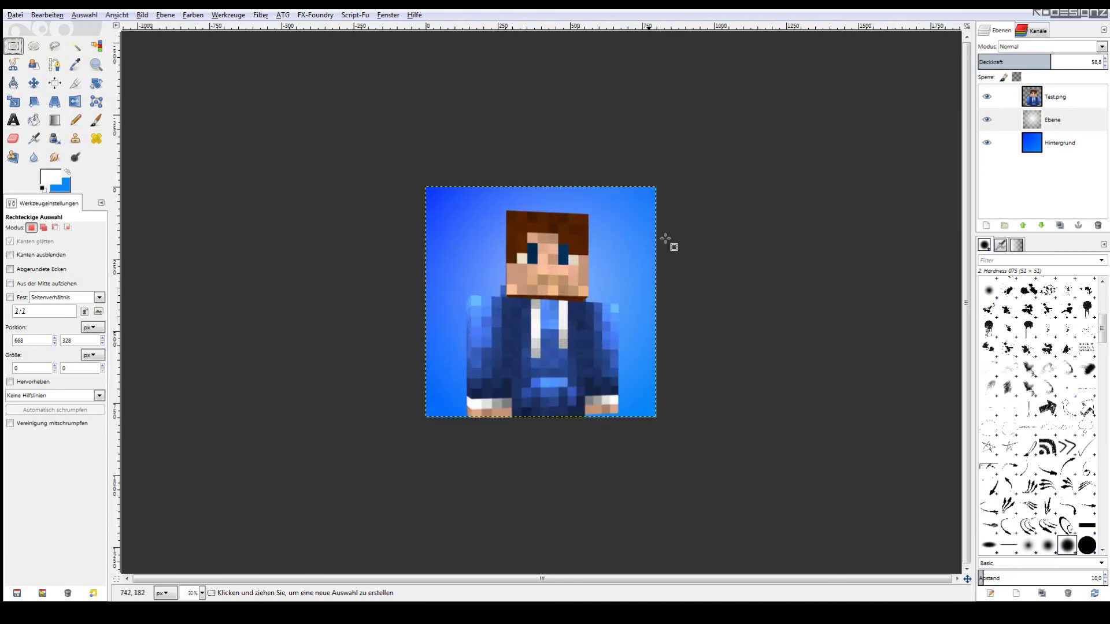
scroll(617, 225, "down", 1)
scroll(622, 233, "down", 2)
scroll(619, 231, "down", 1)
scroll(607, 238, "up", 3)
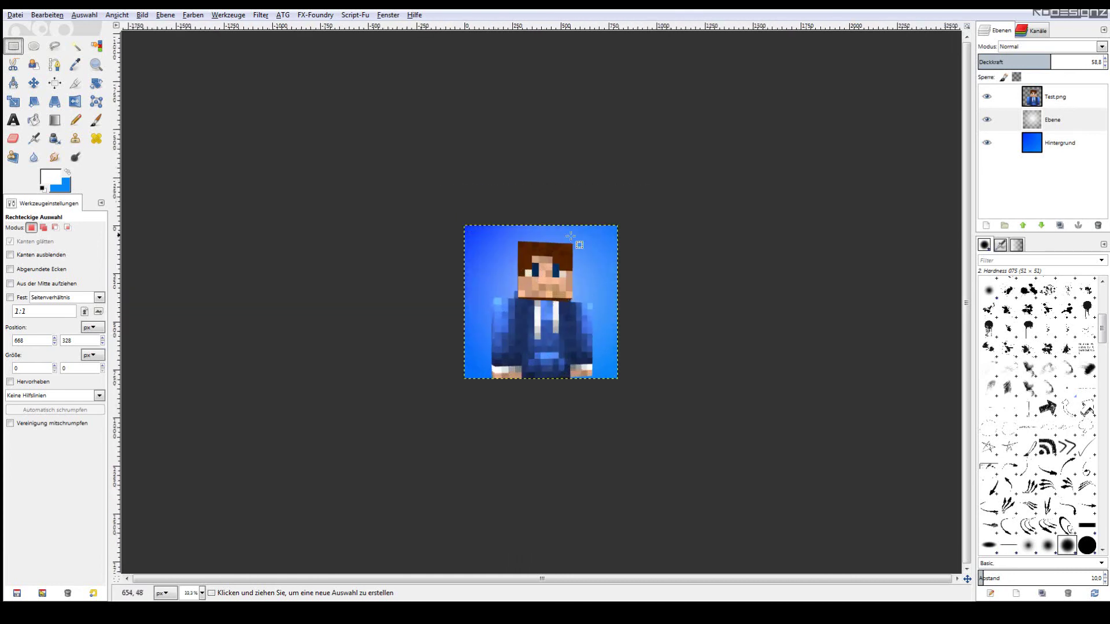
Save the image as Test.xcf in the Desktop folder
left_click(19, 17)
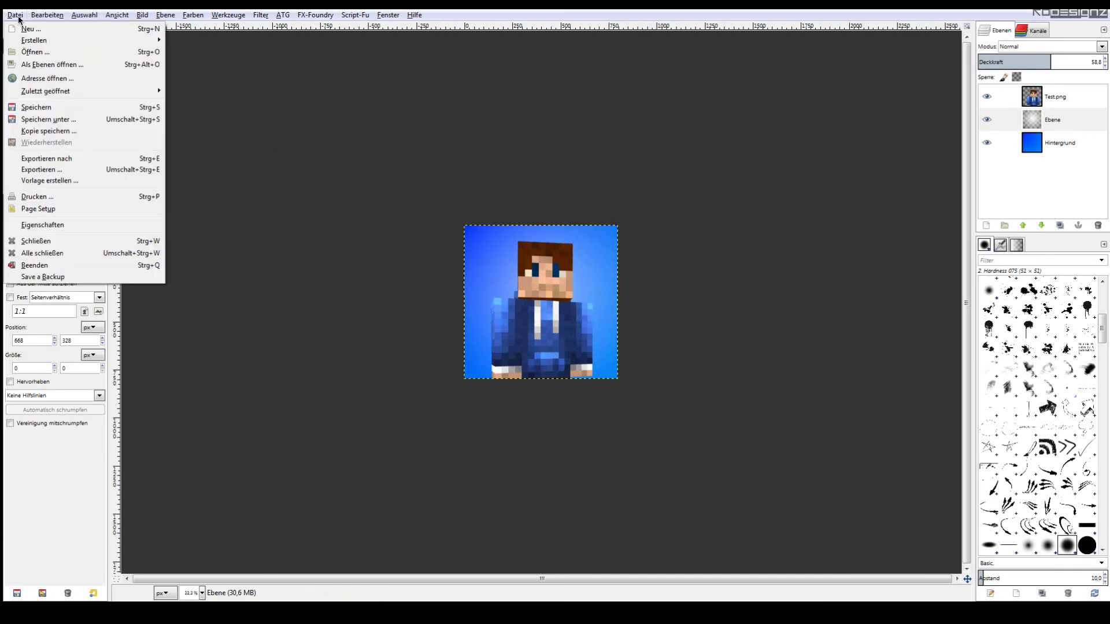
left_click(35, 108)
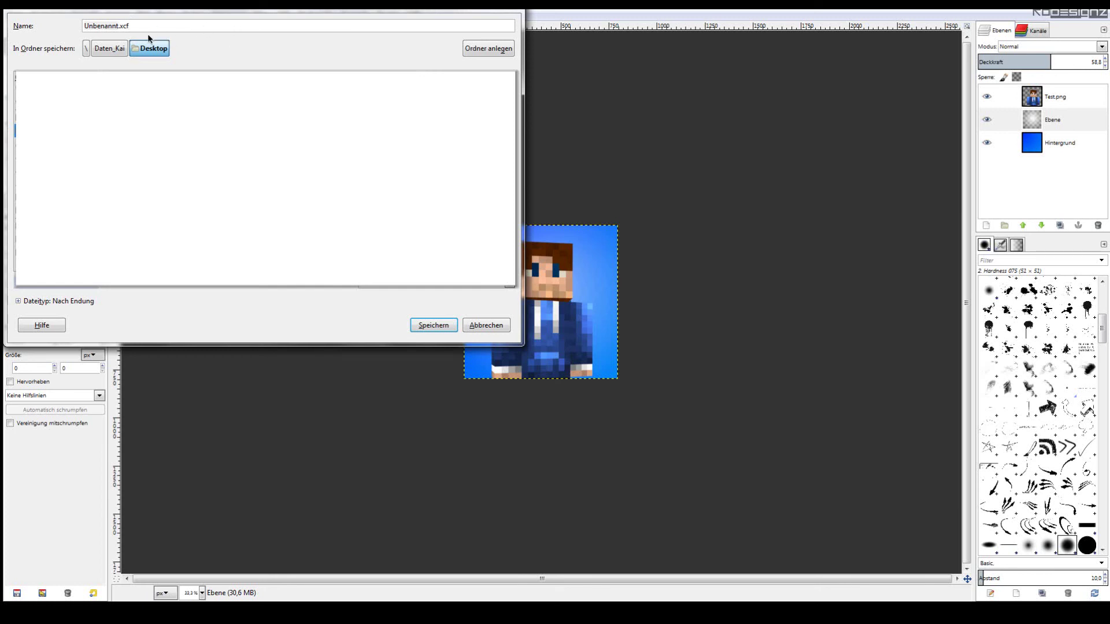
left_click_drag(129, 26, 65, 25)
type("Test")
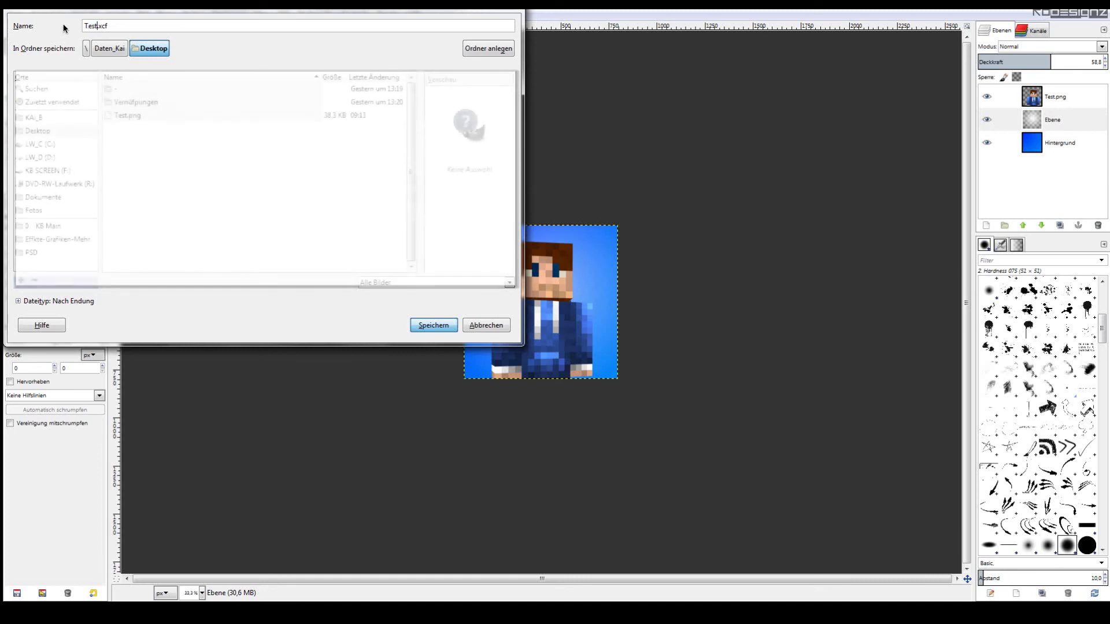
key("Return")
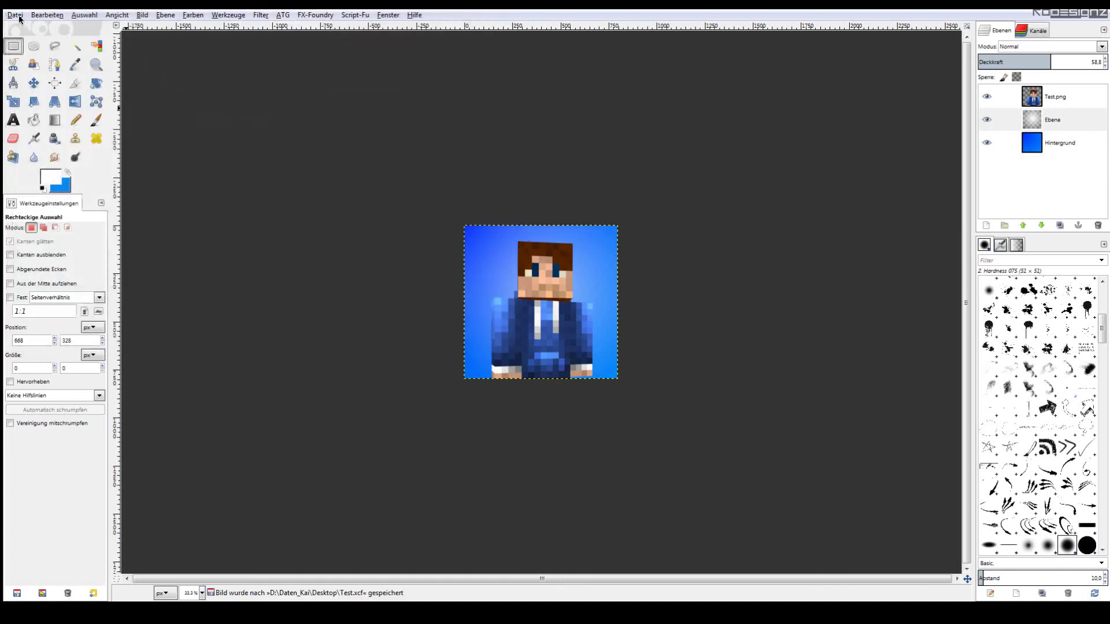
Open the Export Image dialog and browse the file type list without changing it
left_click(19, 18)
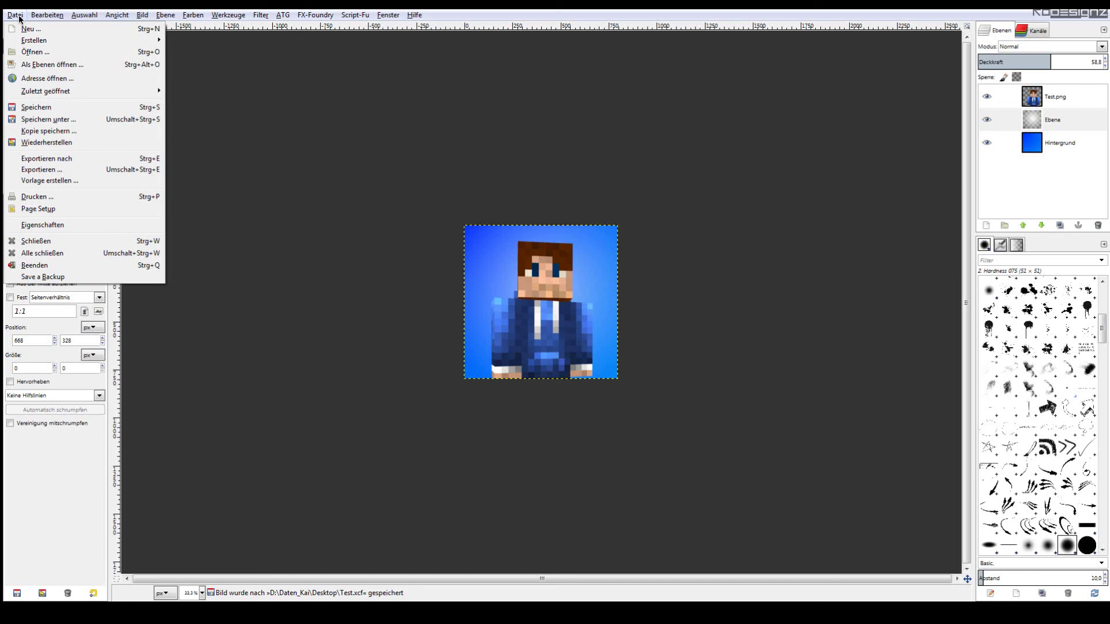
left_click(36, 170)
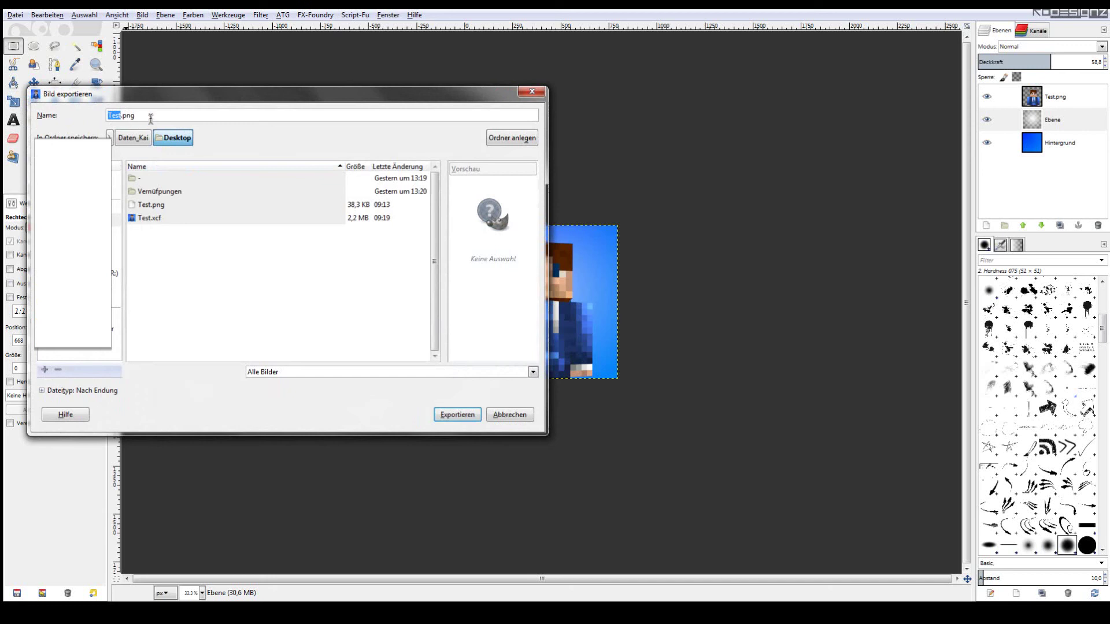
left_click(416, 373)
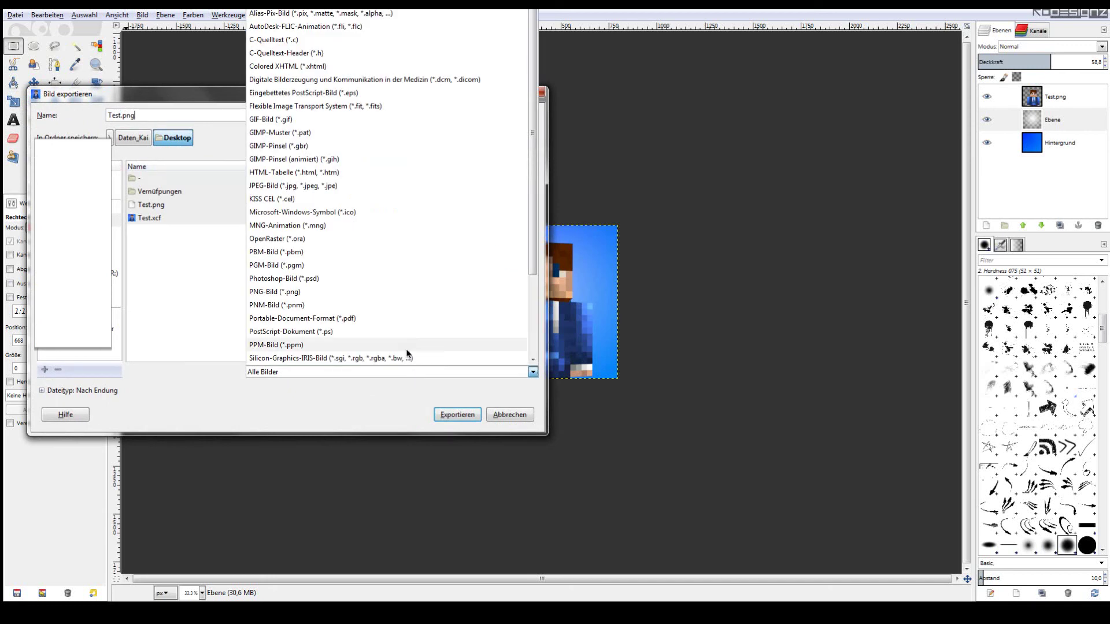
scroll(412, 317, "down", 2)
scroll(412, 317, "up", 2)
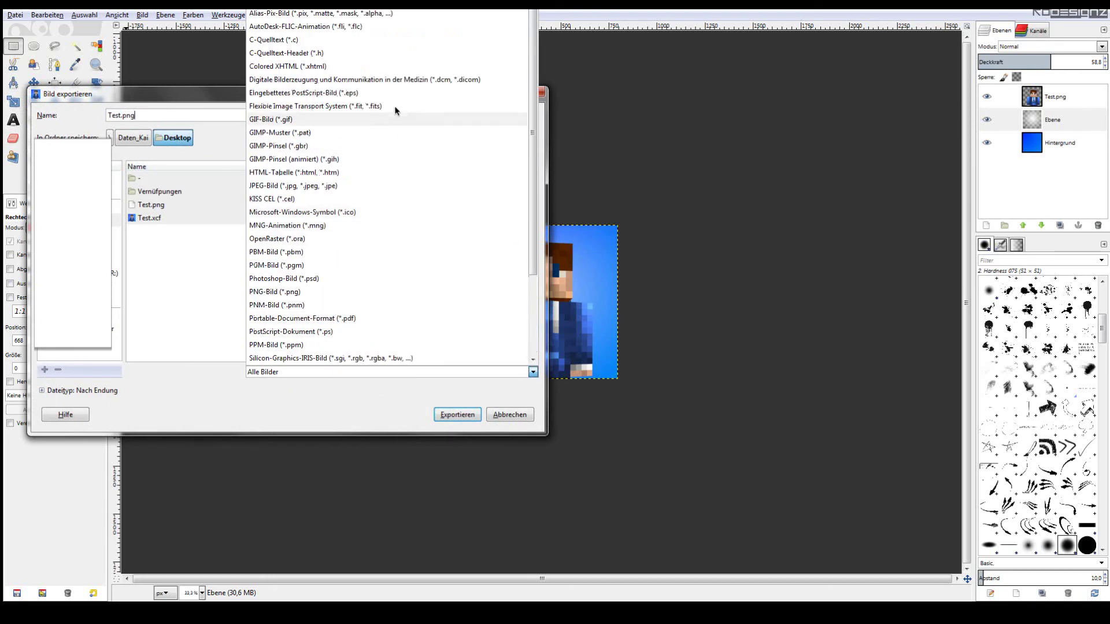
scroll(359, 144, "down", 2)
scroll(382, 214, "down", 2)
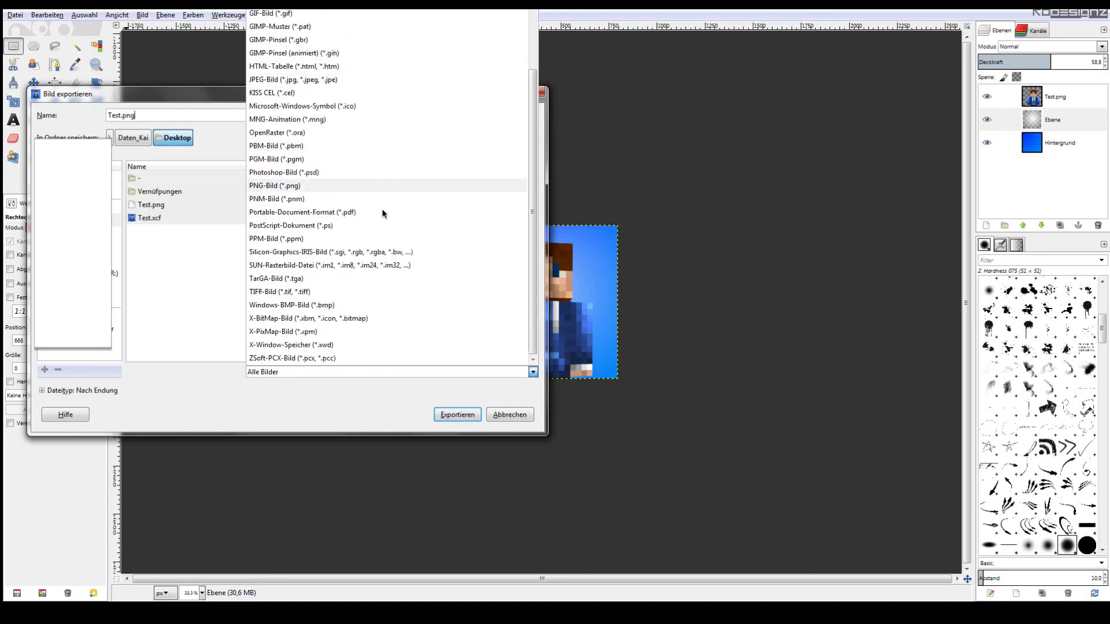
left_click(321, 397)
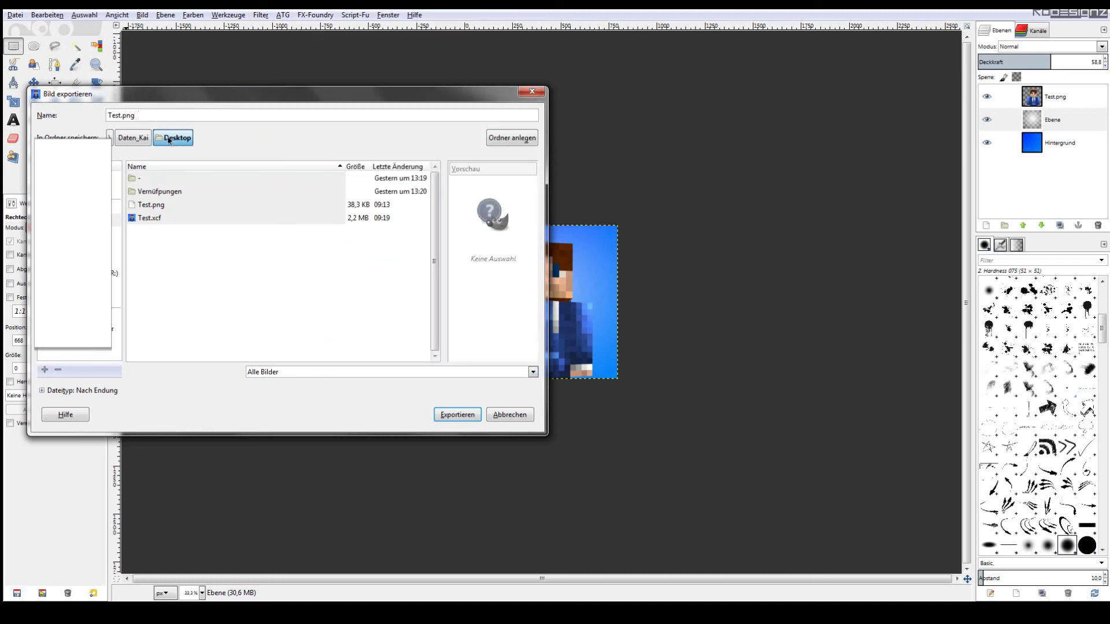
left_click(299, 372)
scroll(356, 165, "down", 2)
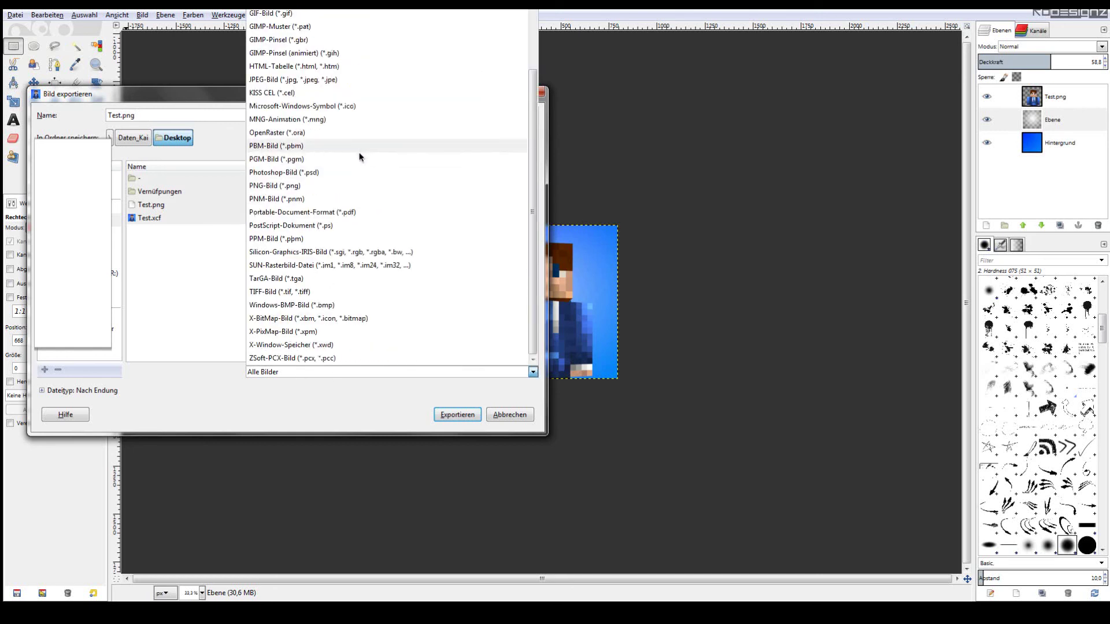
scroll(359, 156, "up", 3)
left_click(162, 169)
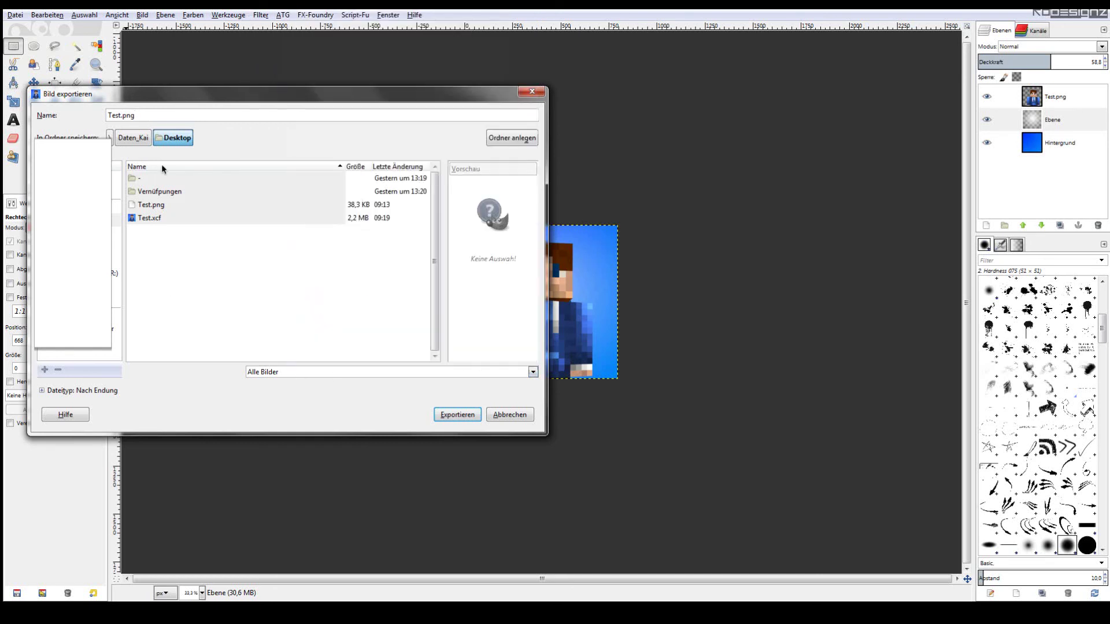
Rename the export file from Test.png to Test.jpeg, avoiding the overwrite, and confirm
left_click_drag(120, 116, 101, 114)
left_click(171, 114)
left_click(457, 414)
left_click(331, 316)
left_click_drag(155, 115, 126, 117)
type("pe")
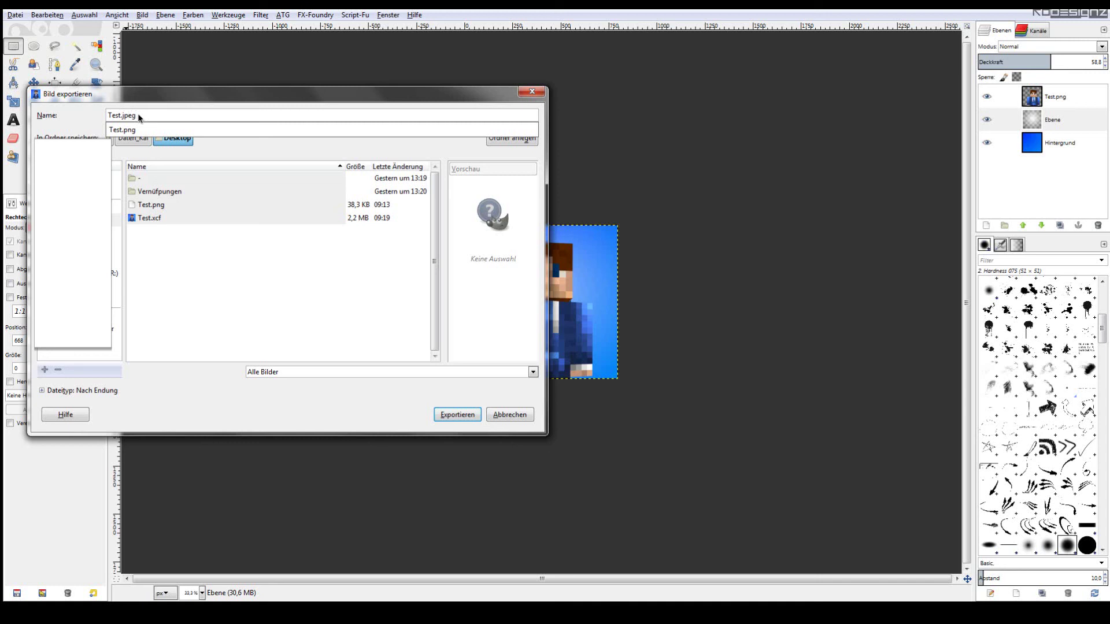
key("Return")
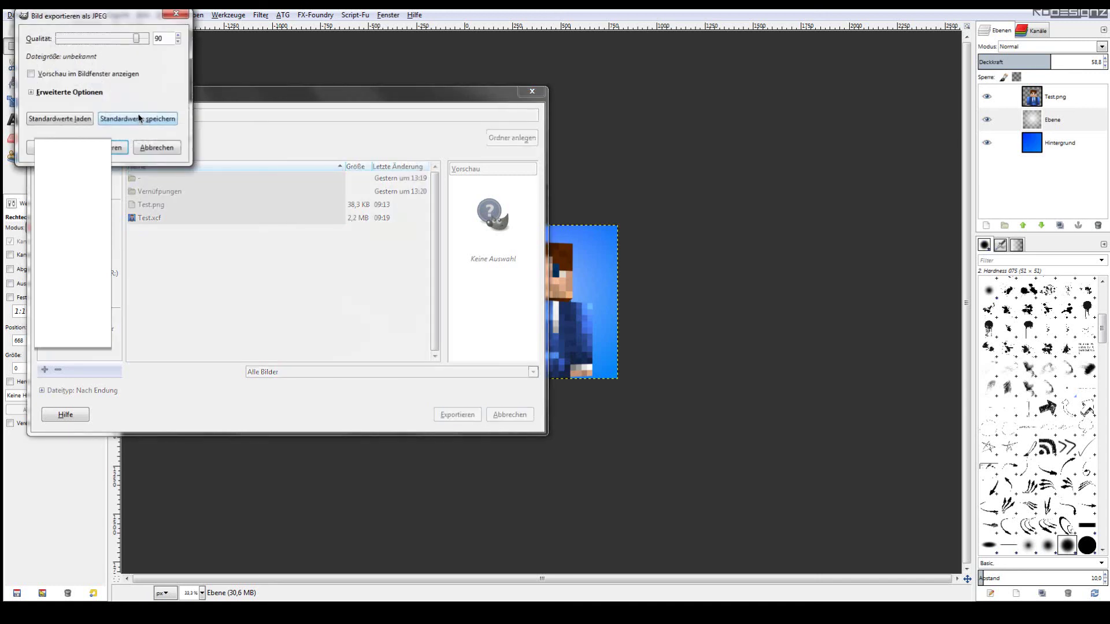
Export Test.jpeg at quality 100, then minimize GIMP to show the desktop
left_click_drag(138, 39, 147, 39)
left_click_drag(111, 17, 250, 61)
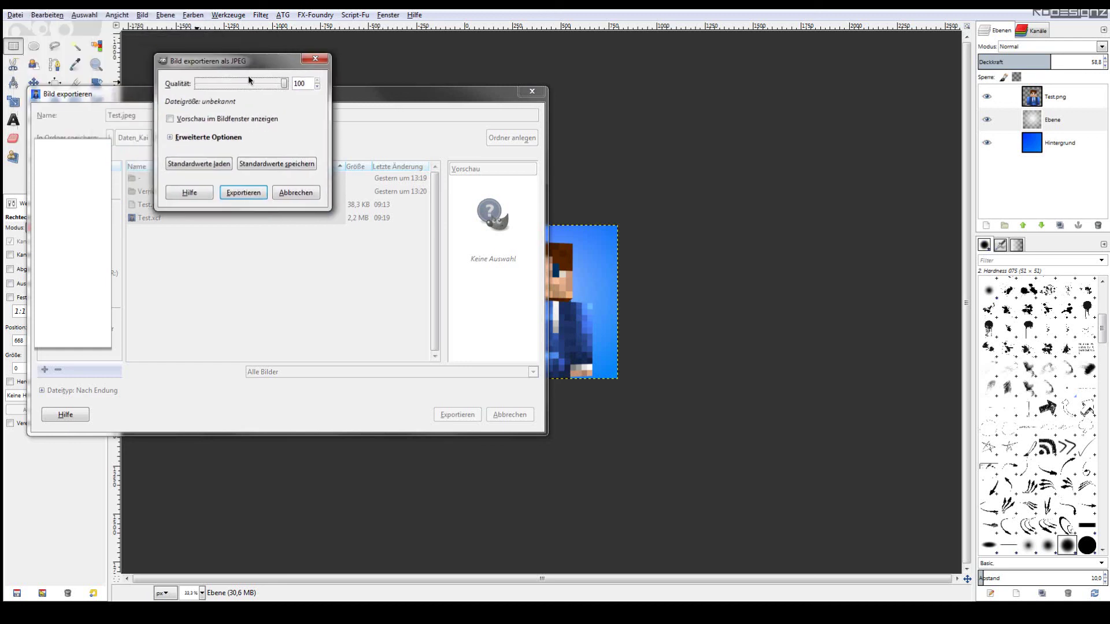
left_click(243, 193)
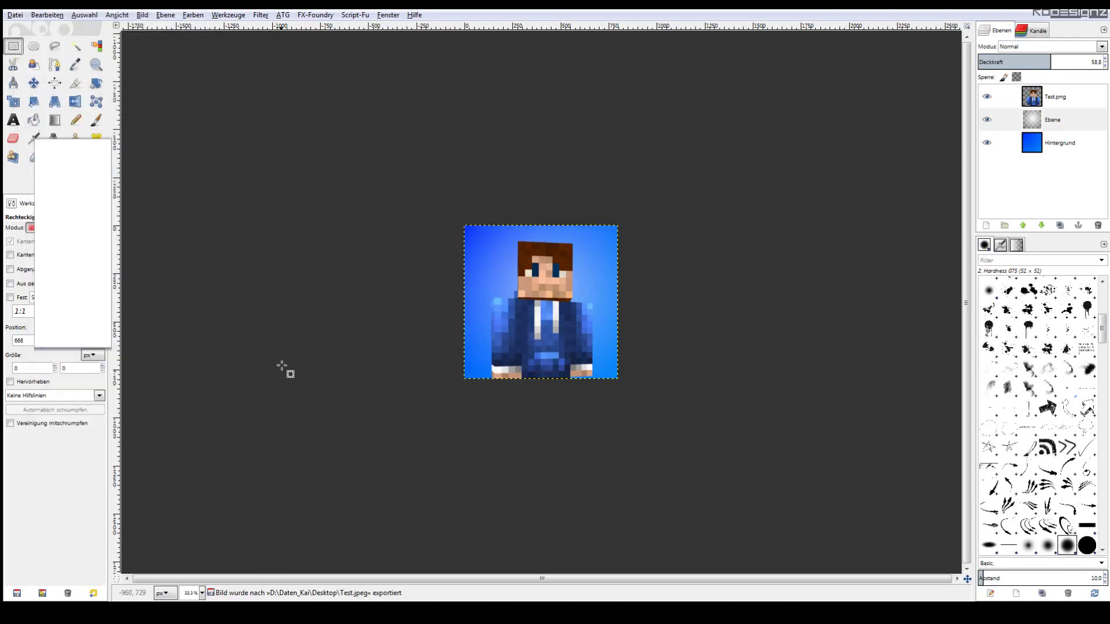
scroll(446, 250, "up", 1)
scroll(446, 250, "up", 2)
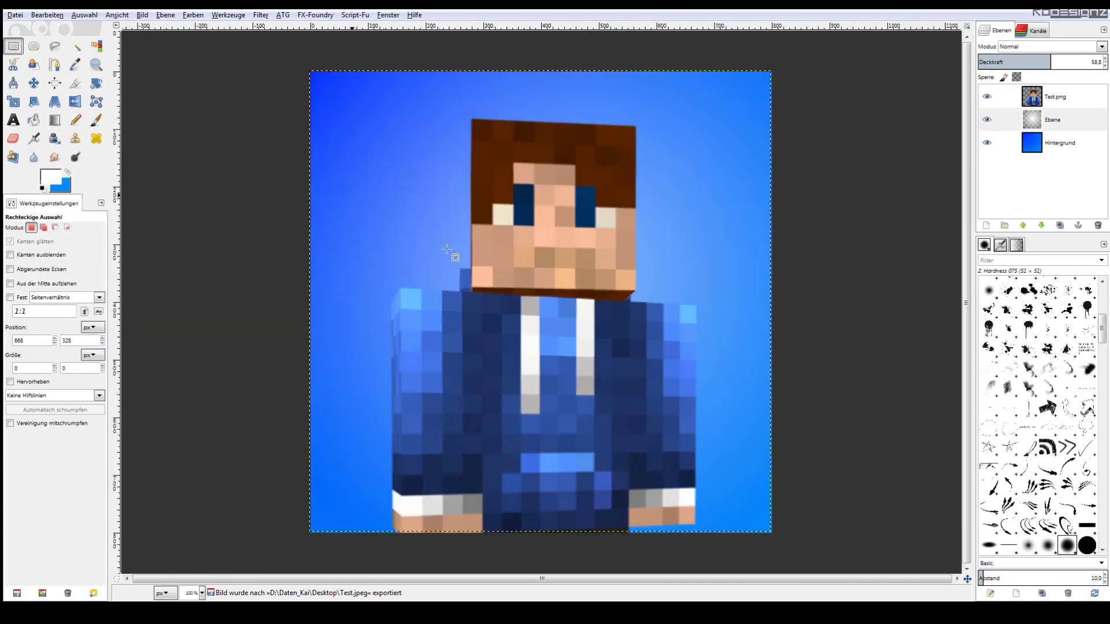
scroll(673, 310, "down", 4)
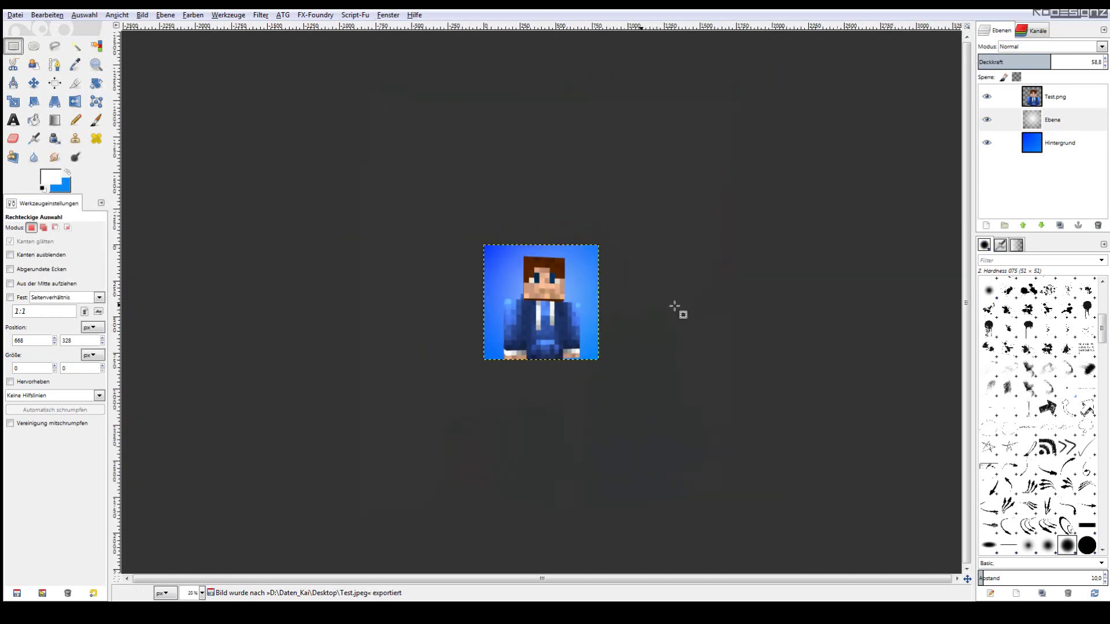
key("super+d")
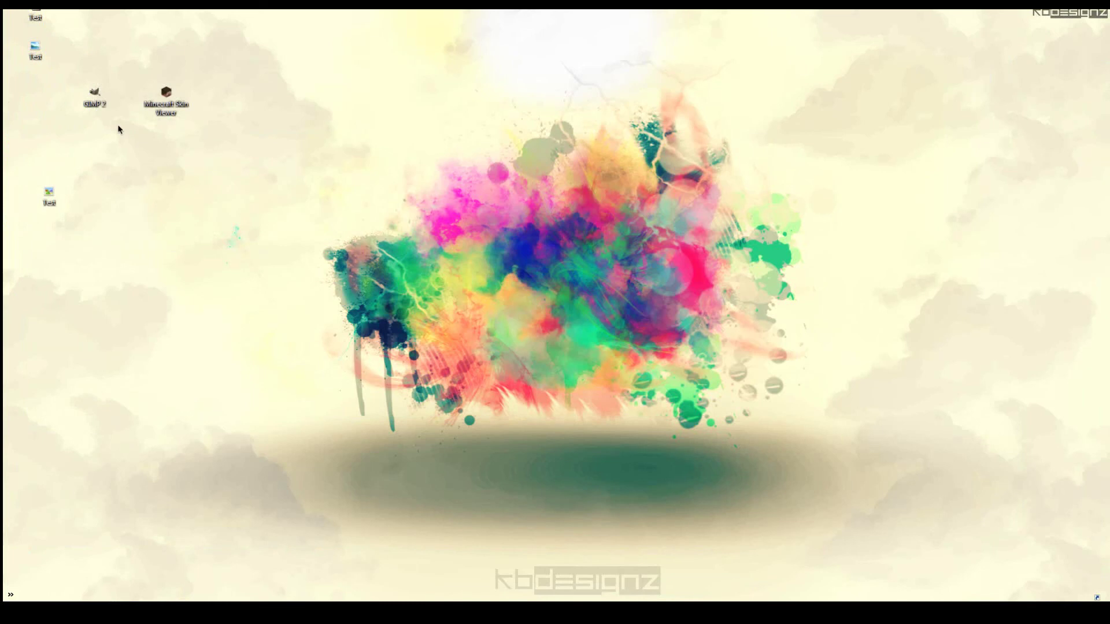
View the exported Test.jpeg in Windows Photo Viewer, close it, and restore GIMP
double_click(38, 52)
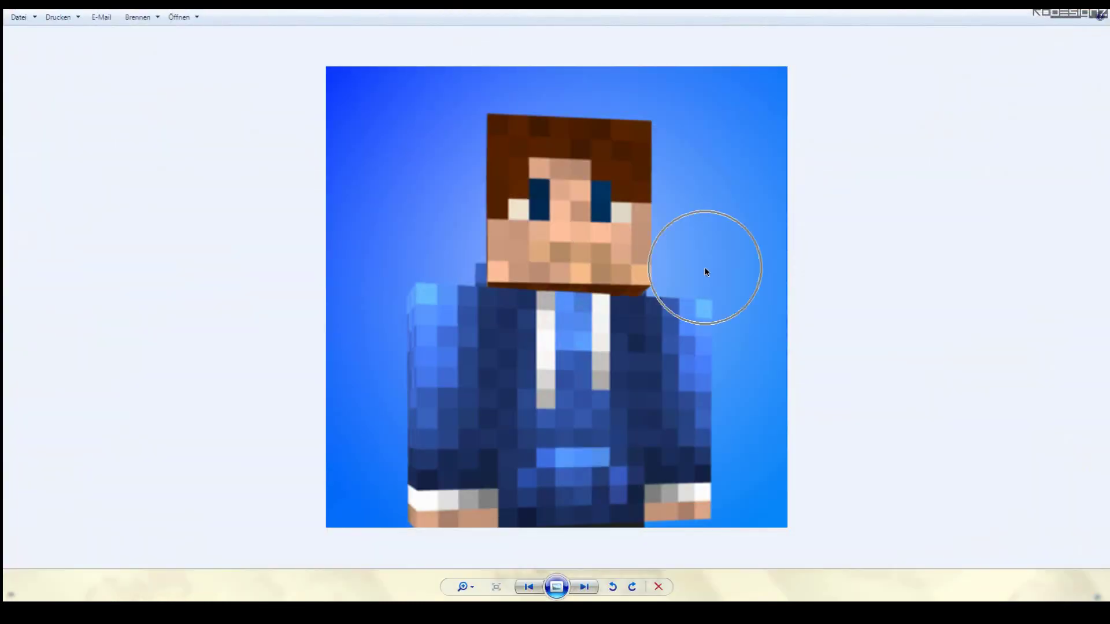
scroll(703, 266, "up", 2)
scroll(702, 267, "down", 2)
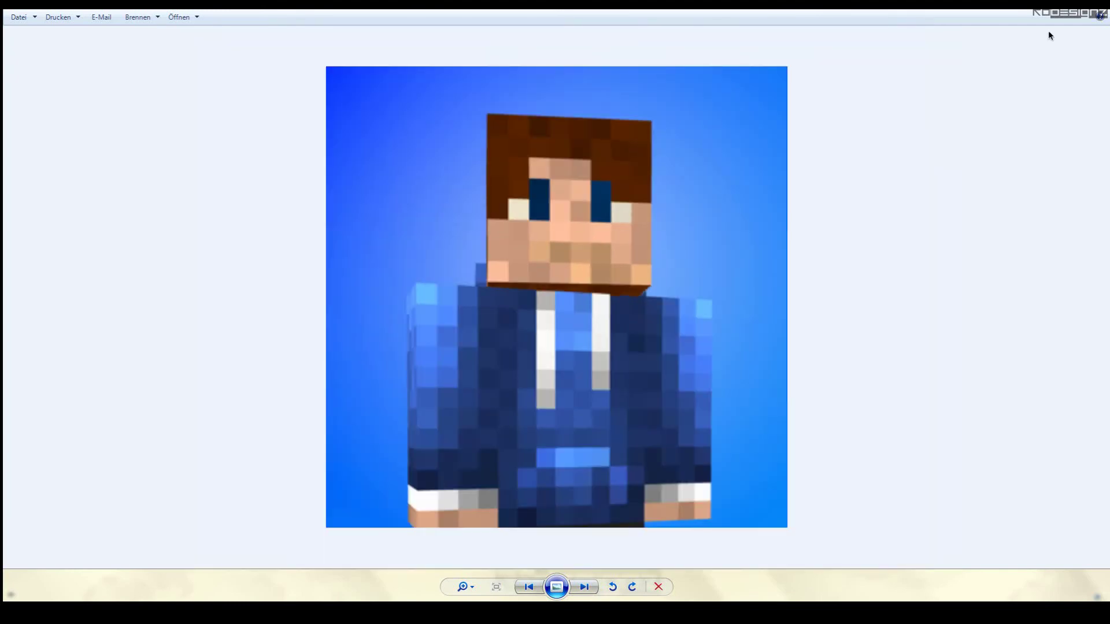
left_click(1099, 15)
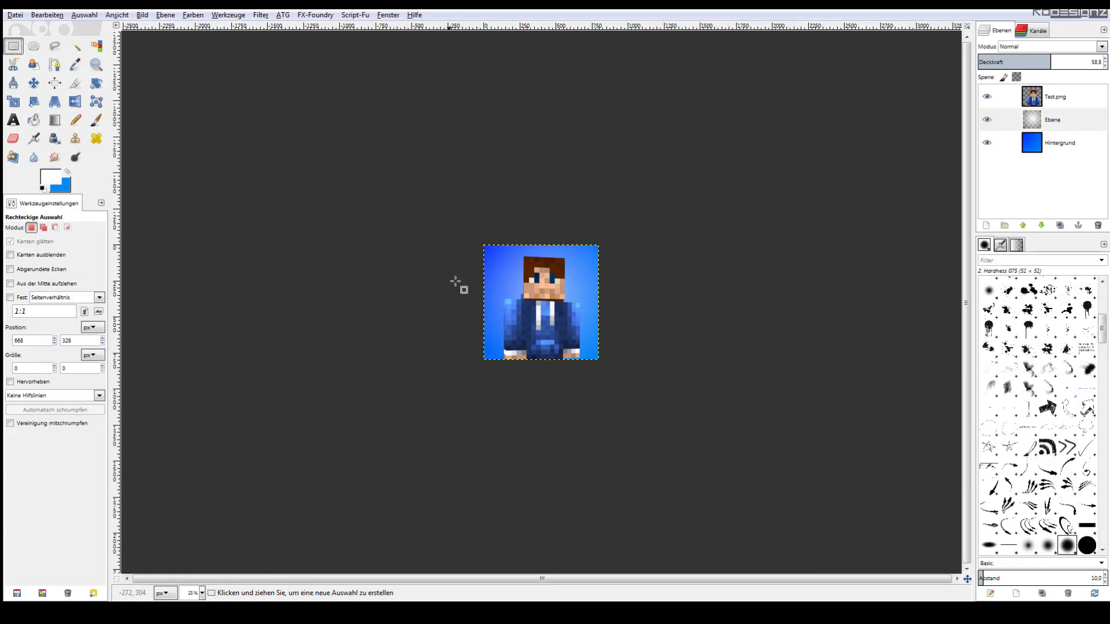
left_click(474, 290)
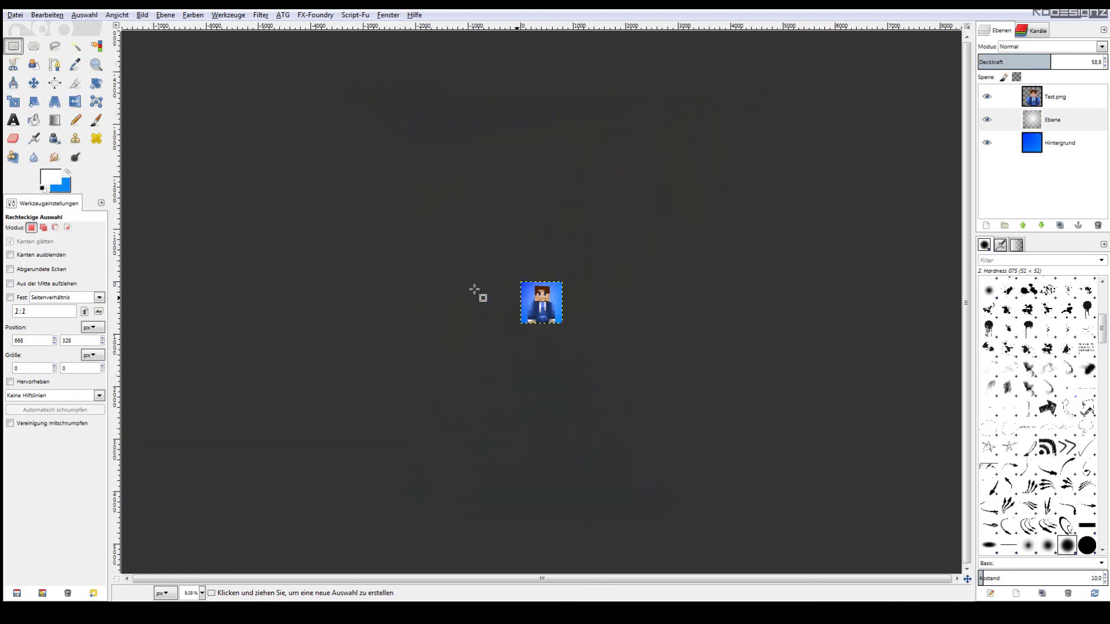
scroll(474, 290, "up", 3)
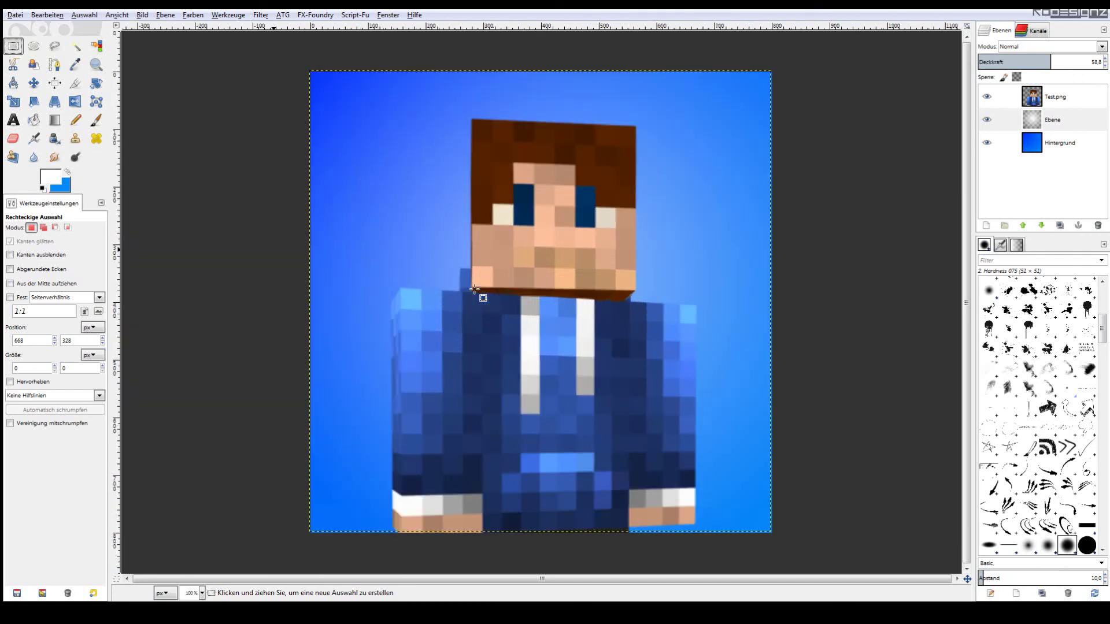
scroll(473, 289, "down", 2)
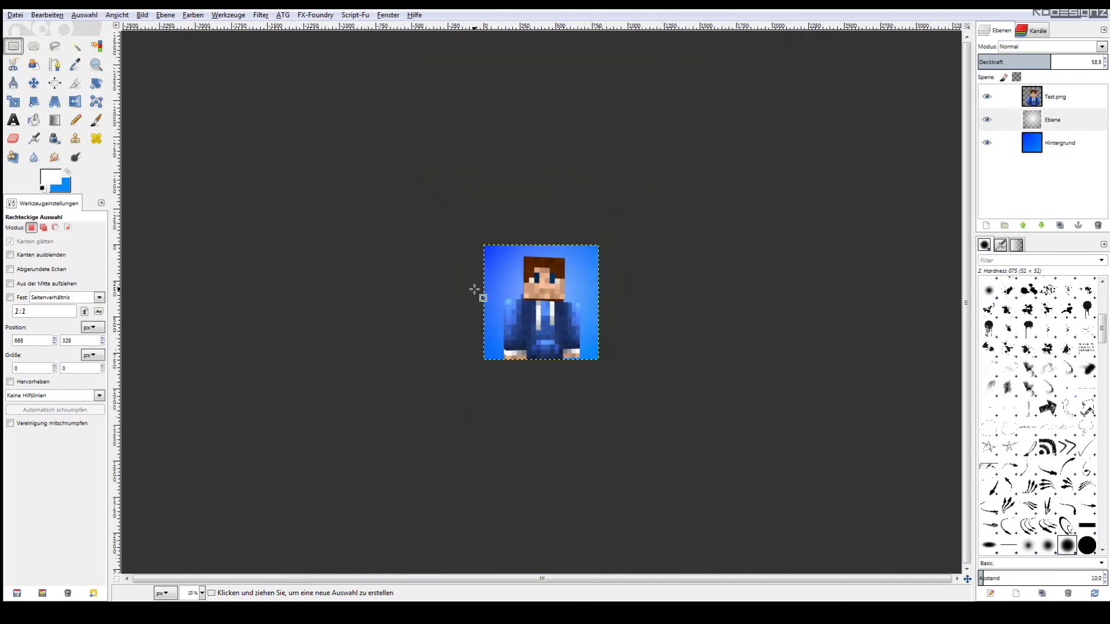
scroll(575, 295, "up", 2)
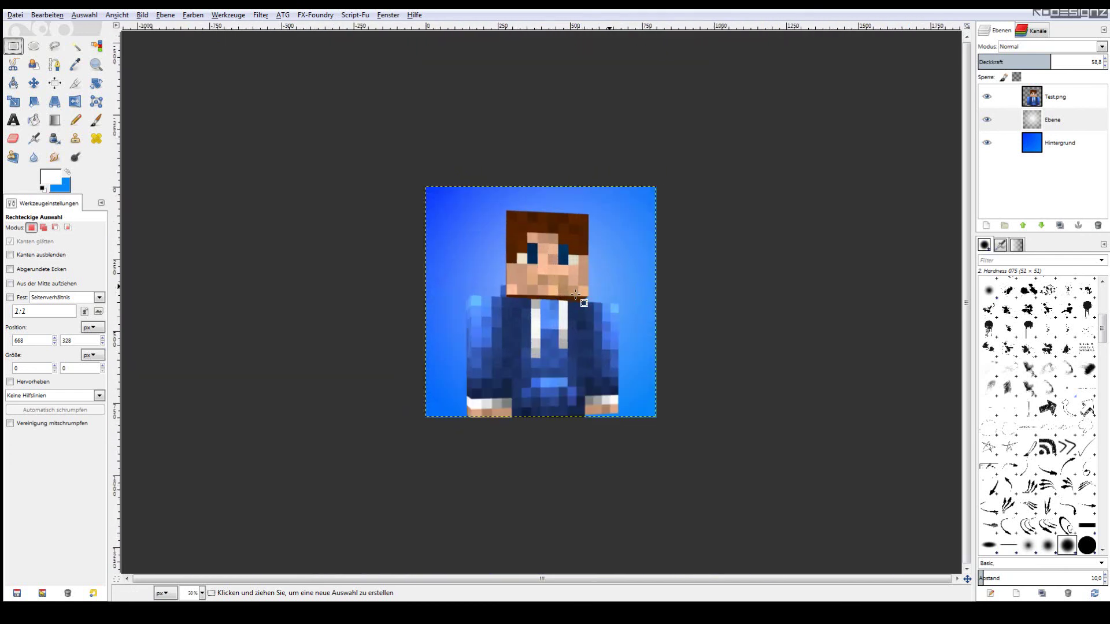
scroll(576, 295, "up", 1)
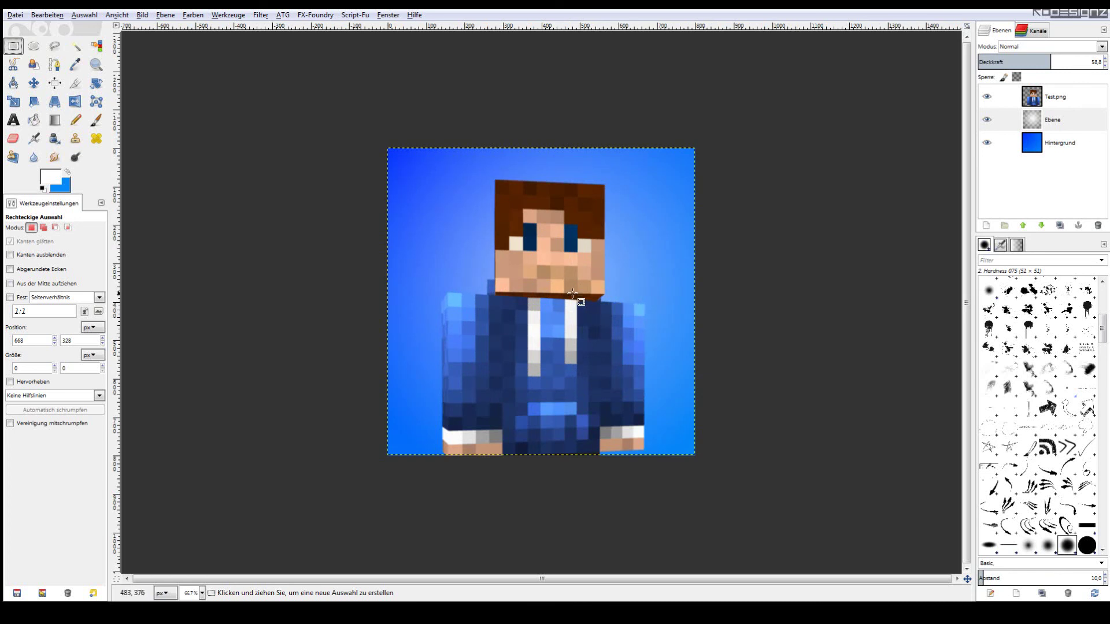
scroll(575, 295, "down", 1)
scroll(572, 293, "down", 1)
scroll(573, 294, "down", 2)
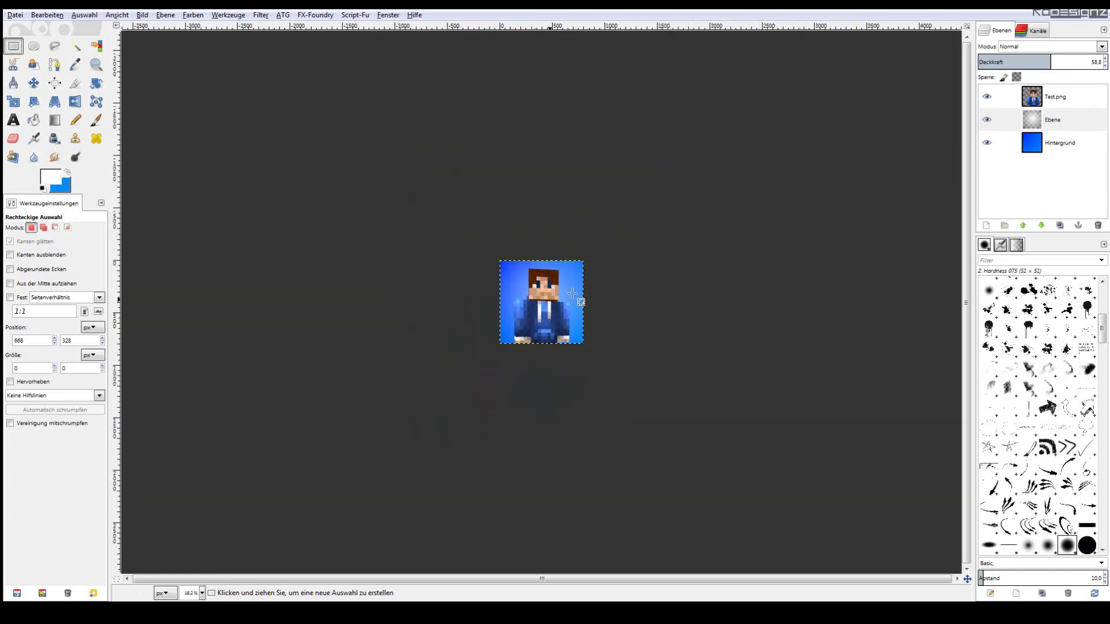
scroll(572, 294, "down", 2)
scroll(573, 293, "up", 2)
scroll(573, 293, "up", 3)
scroll(571, 295, "up", 3)
scroll(571, 295, "down", 2)
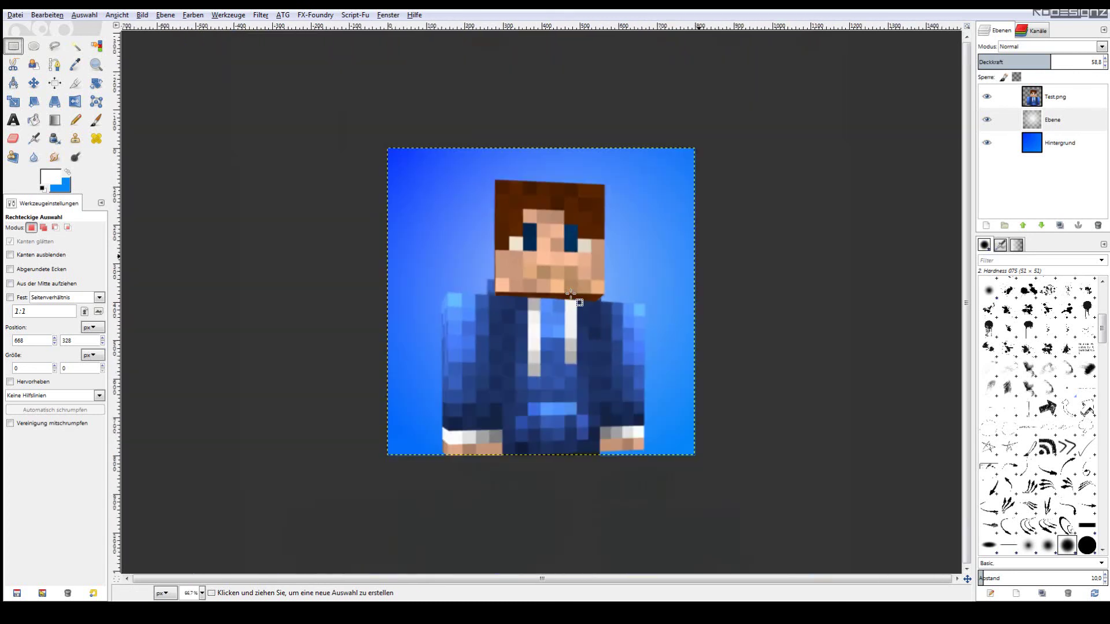
scroll(571, 294, "down", 2)
scroll(571, 295, "down", 2)
scroll(571, 295, "down", 2)
scroll(571, 295, "down", 1)
scroll(586, 281, "up", 2)
scroll(587, 282, "up", 3)
scroll(587, 282, "up", 1)
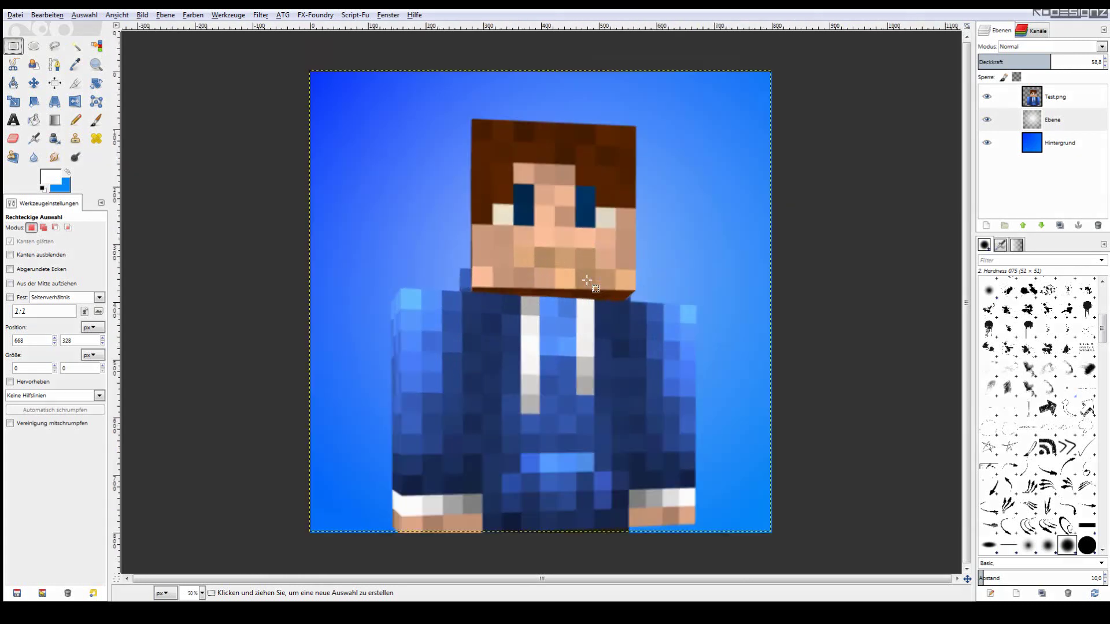
scroll(586, 281, "down", 2)
scroll(586, 281, "down", 2)
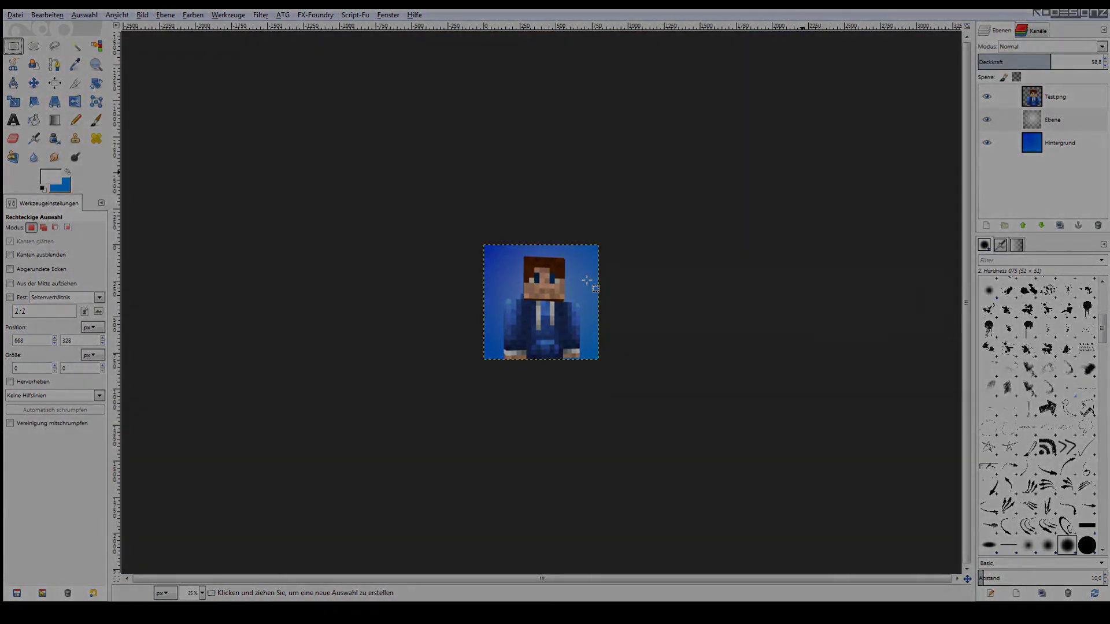